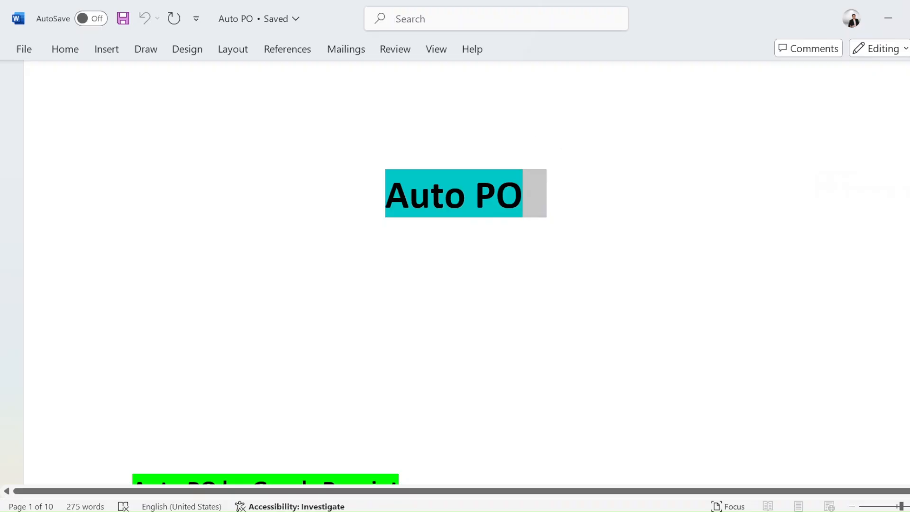
Read the Business Requirement section under Auto PO by Goods Receipt, through its closing sentence on normal updations.
click(124, 246)
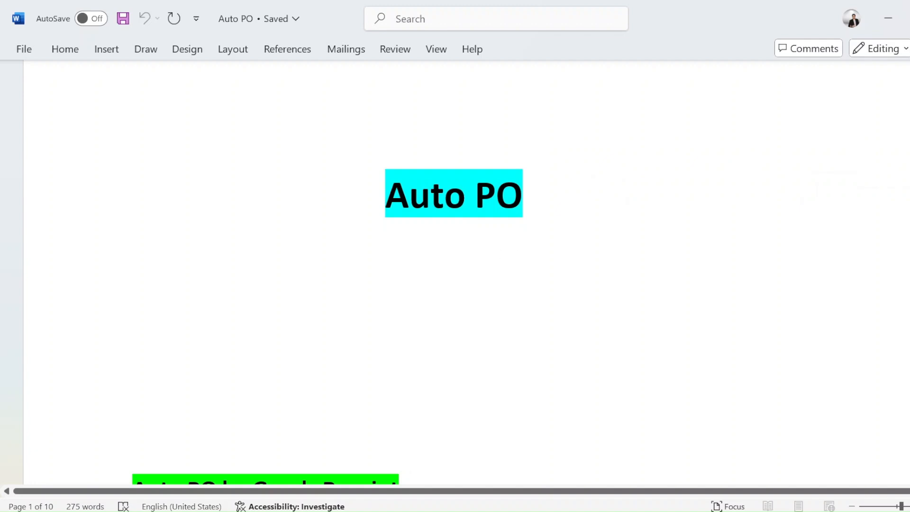
scroll(516, 239, down, 3)
scroll(466, 272, up, 1)
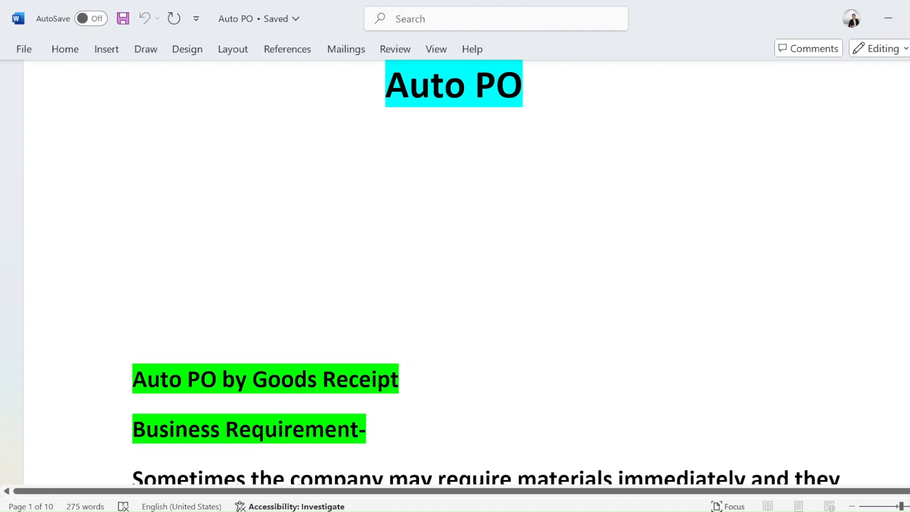
scroll(467, 273, down, 2)
scroll(466, 273, down, 3)
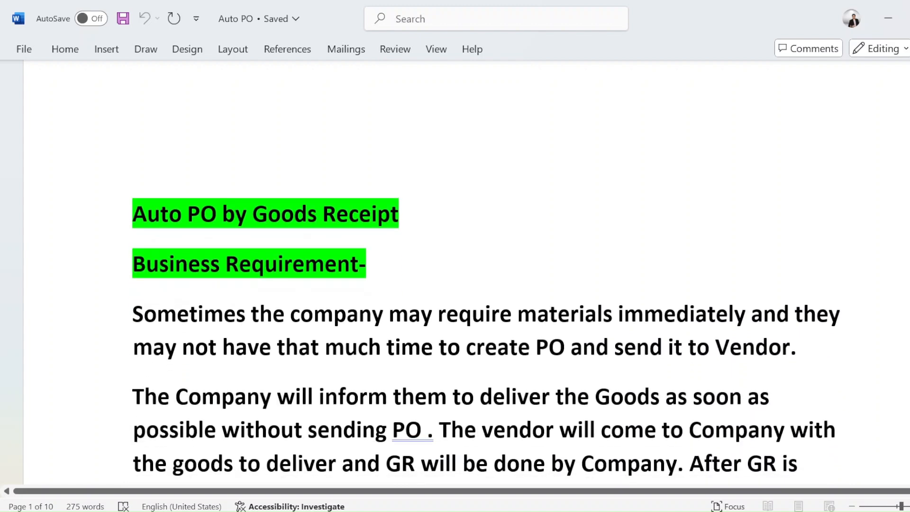
scroll(467, 272, down, 5)
scroll(467, 272, up, 1)
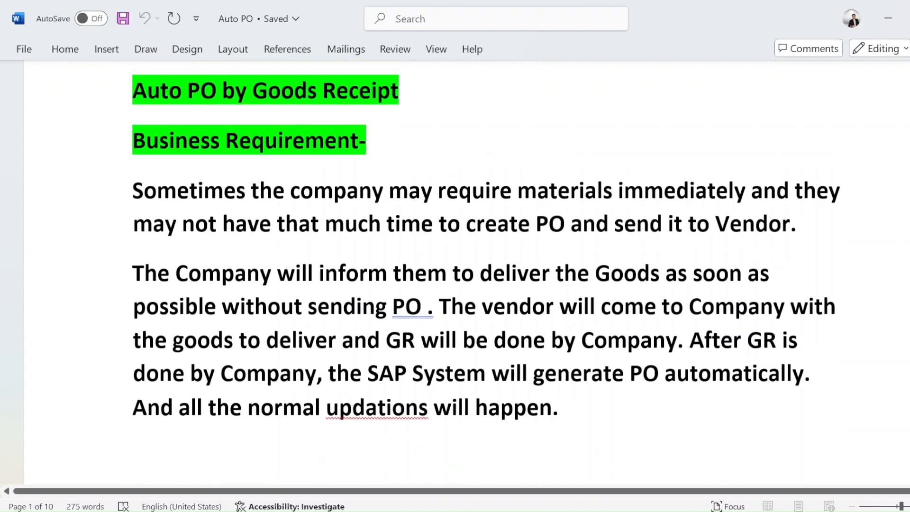
drag(133, 103, 412, 104)
drag(133, 152, 358, 152)
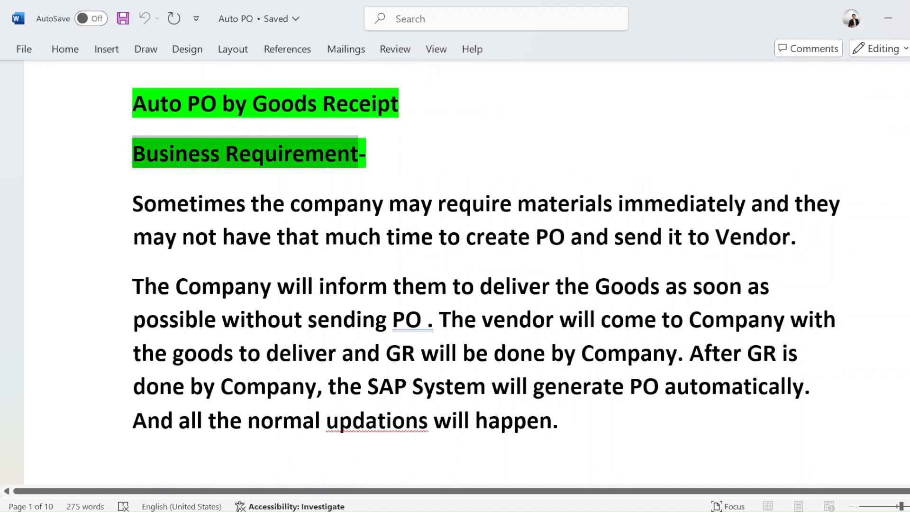
scroll(455, 275, up, 5)
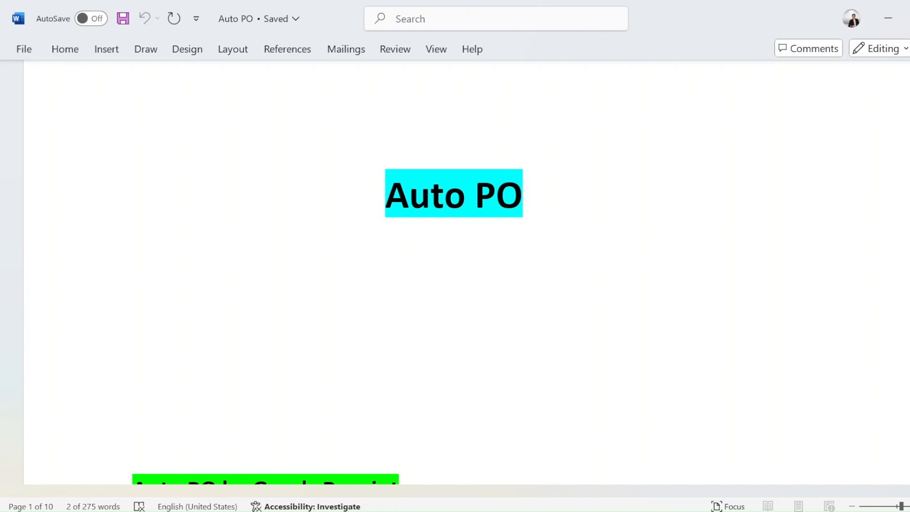
scroll(230, 269, down, 6)
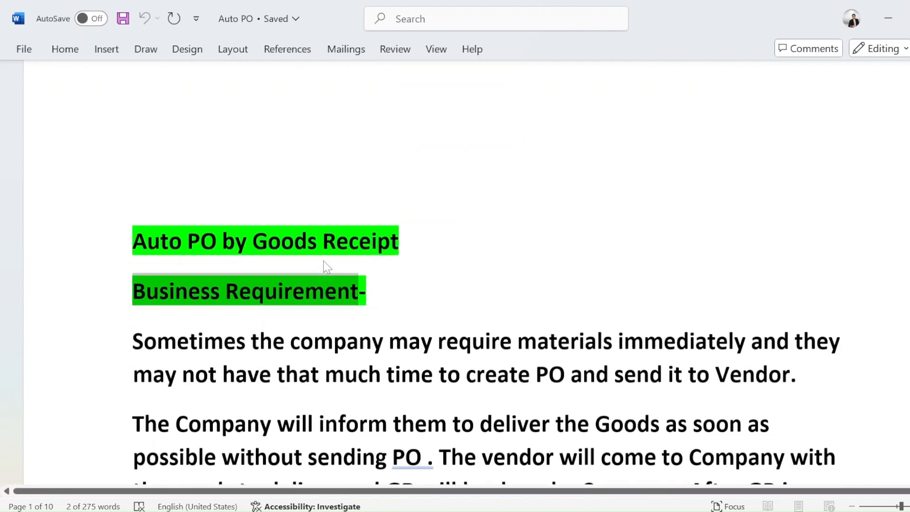
scroll(231, 268, down, 1)
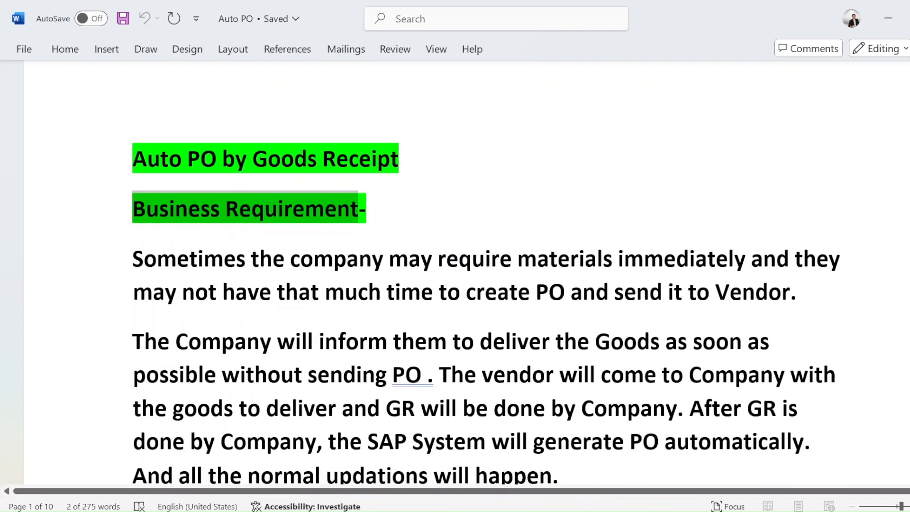
drag(133, 259, 735, 267)
click(776, 258)
scroll(485, 263, down, 2)
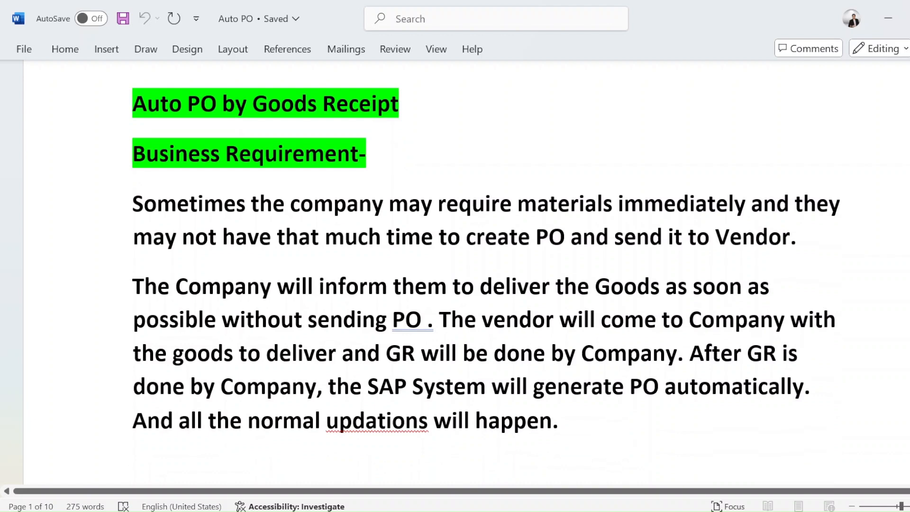
scroll(485, 263, down, 2)
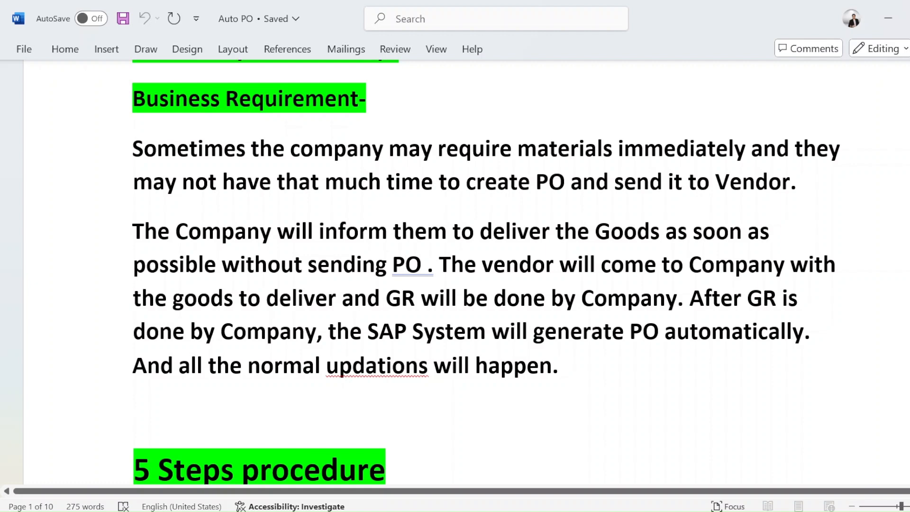
drag(133, 366, 569, 365)
scroll(569, 365, down, 2)
scroll(486, 236, down, 1)
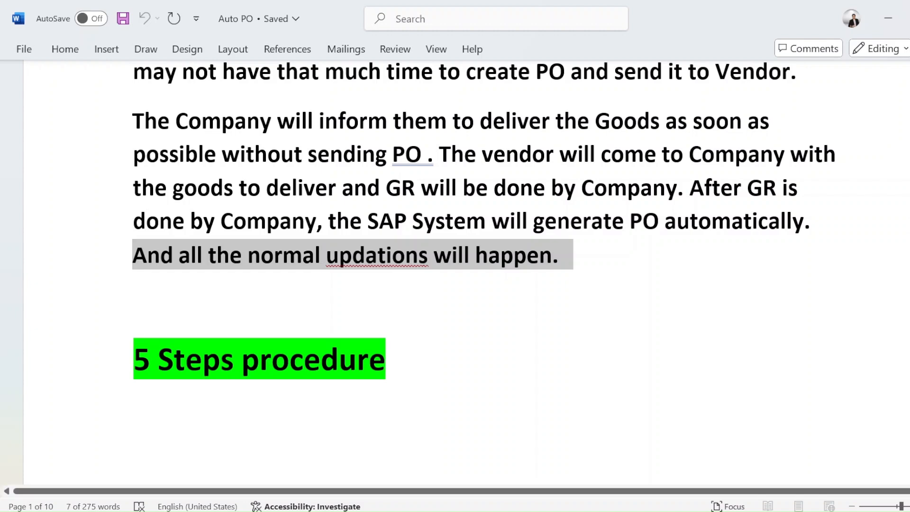
Examine the 5 Steps procedure heading and configuration Step1, Assign Standard Purchasing Org to Plant, with its SPRO path.
scroll(455, 265, down, 3)
mouse_move(134, 250)
mouse_down()
mouse_move(403, 252)
mouse_move(131, 258)
mouse_up()
click(327, 298)
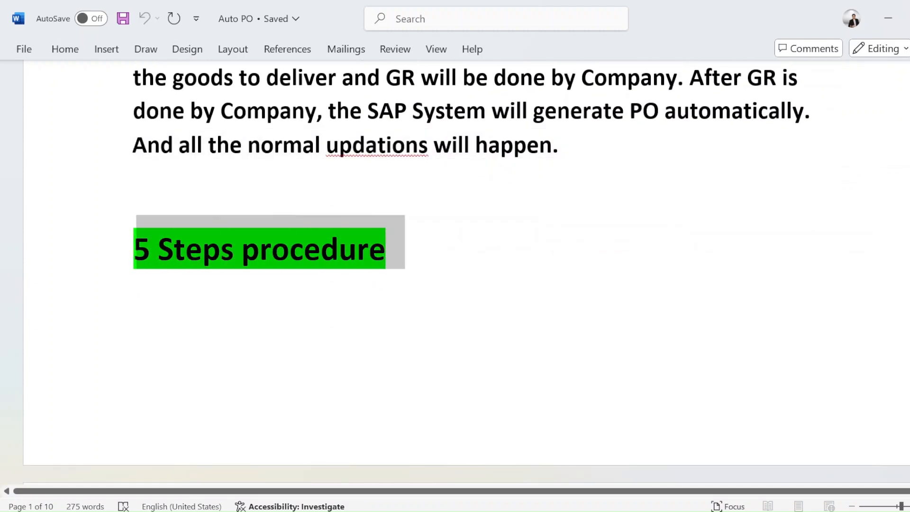
click(167, 305)
scroll(192, 306, down, 3)
scroll(192, 306, down, 4)
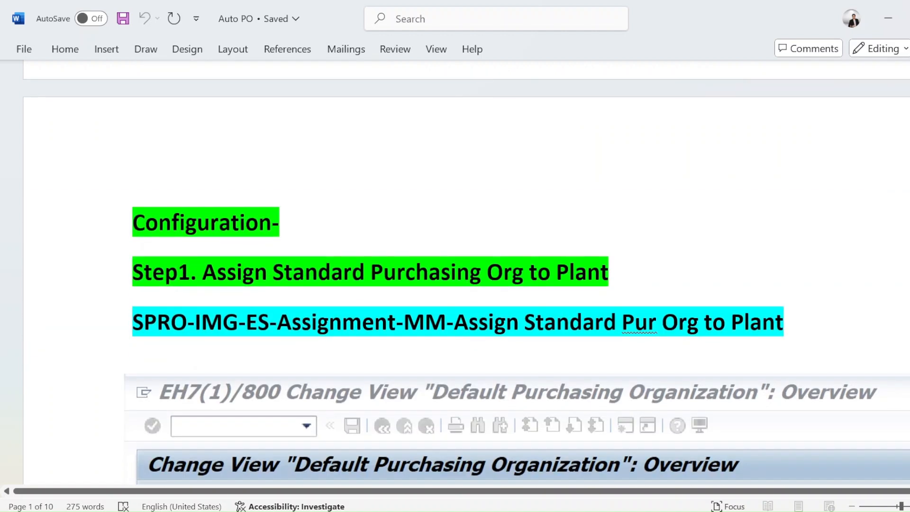
drag(134, 224, 294, 228)
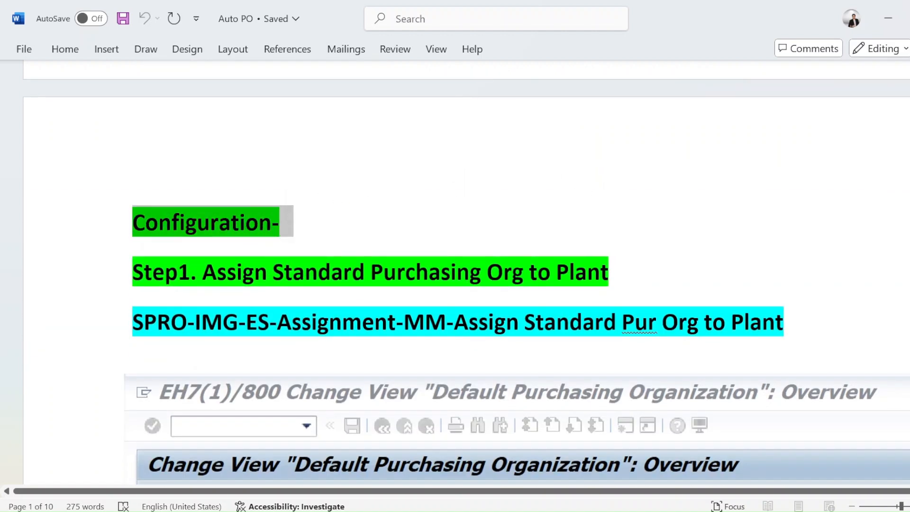
drag(203, 273, 608, 273)
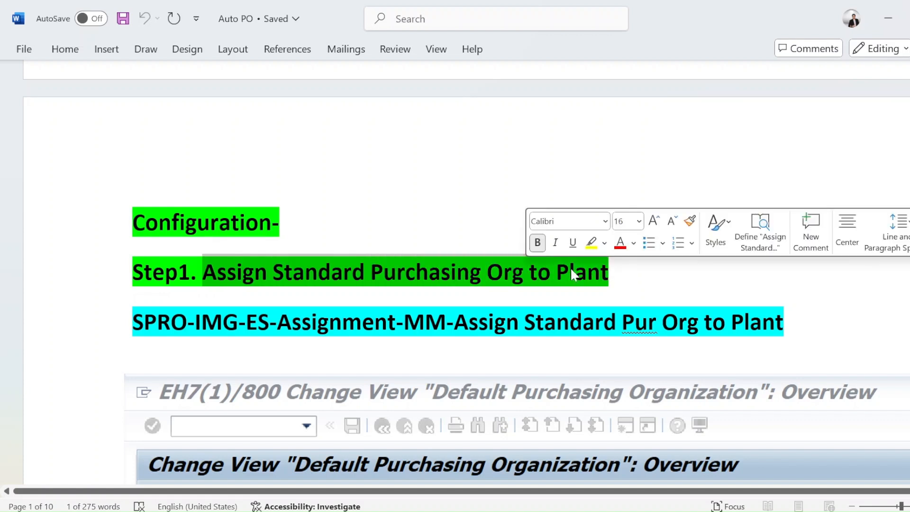
click(457, 272)
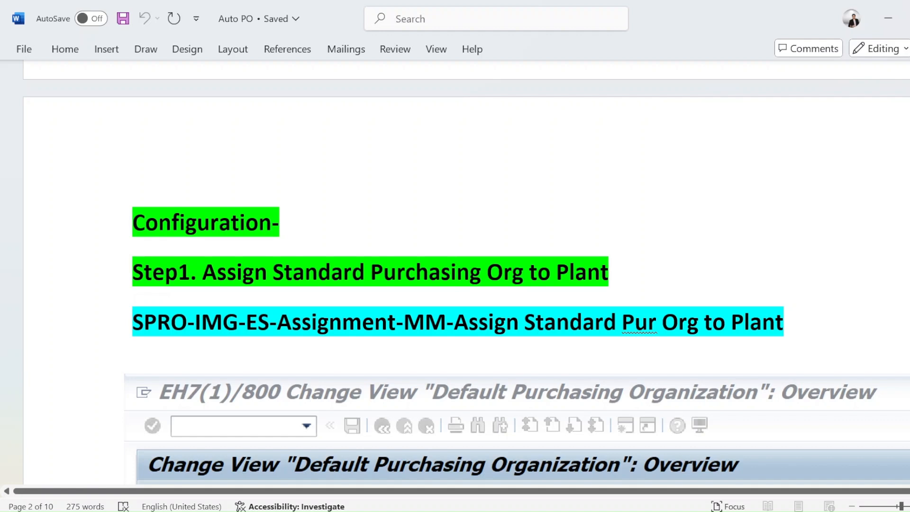
Switch to SAP Logon from the desktop, maximize it and connect to SAP Class server.
key(super+d)
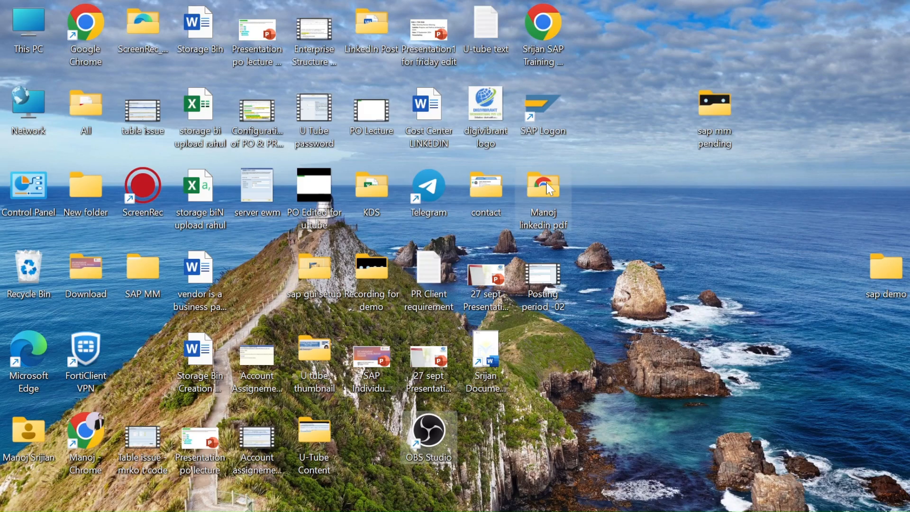
double_click(538, 112)
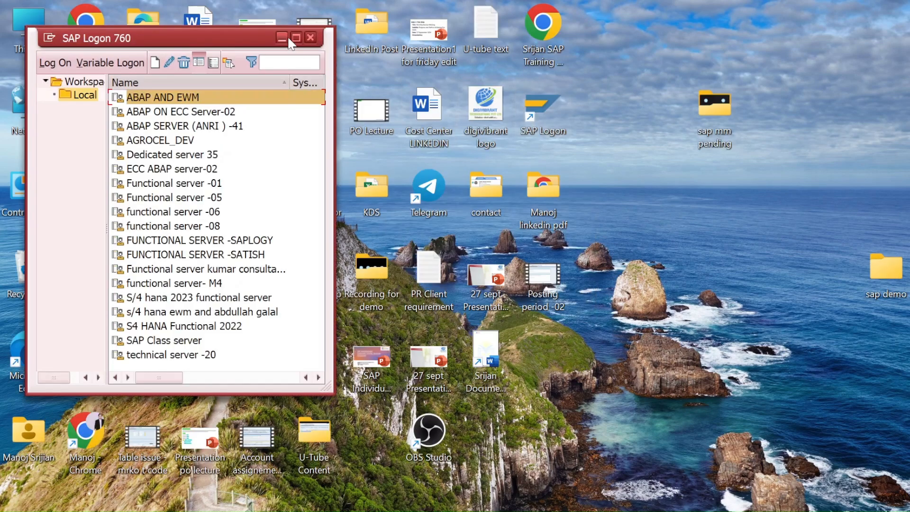
click(295, 38)
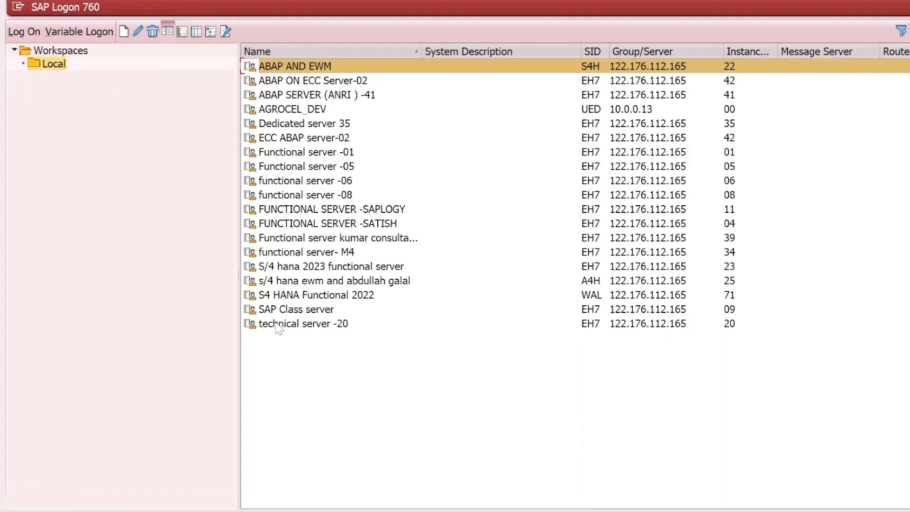
double_click(278, 310)
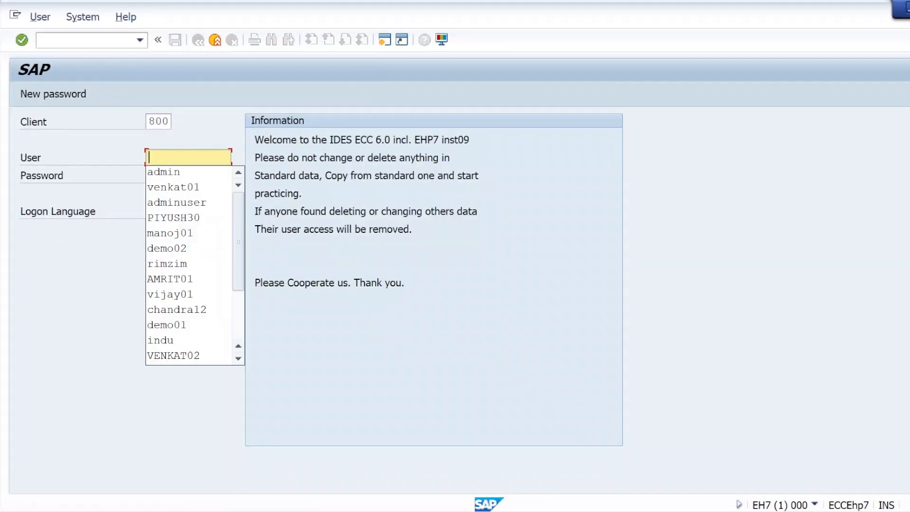
Log on to client 800 with the admin user and the account password.
click(173, 171)
click(174, 172)
text(******)
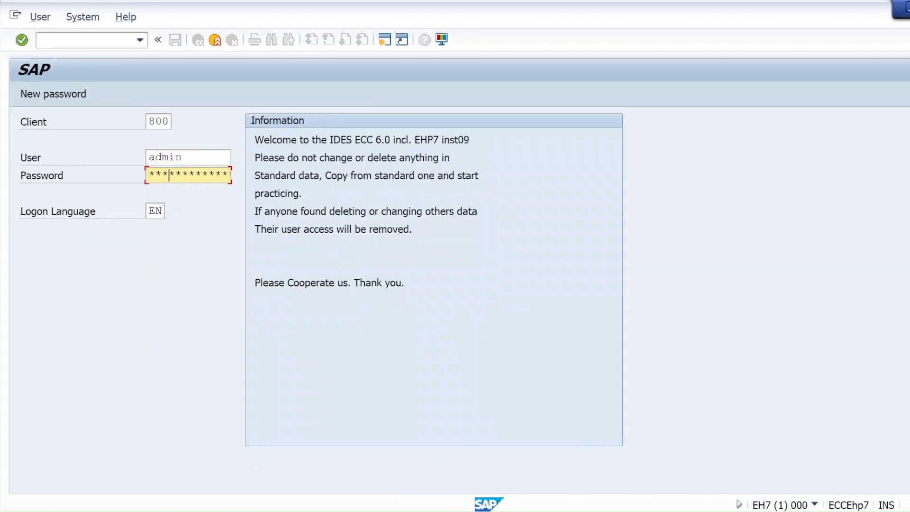
key(Return)
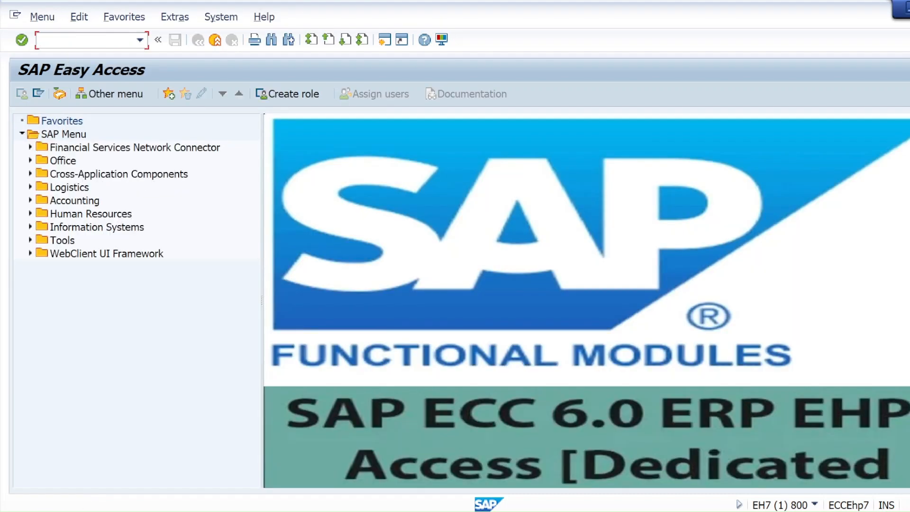
Start transaction me21n and show the purchase order header's Org. Data with its purchasing organization and company code fields.
text(me21n)
key(Return)
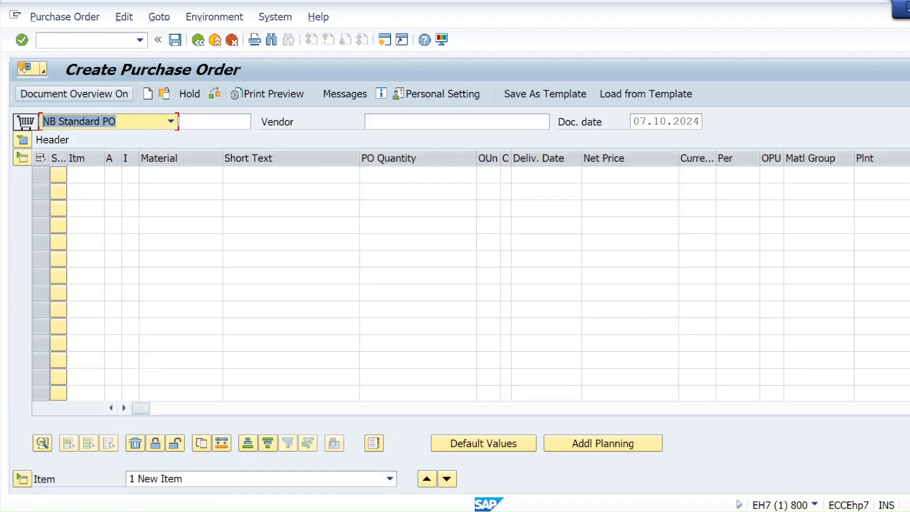
click(23, 139)
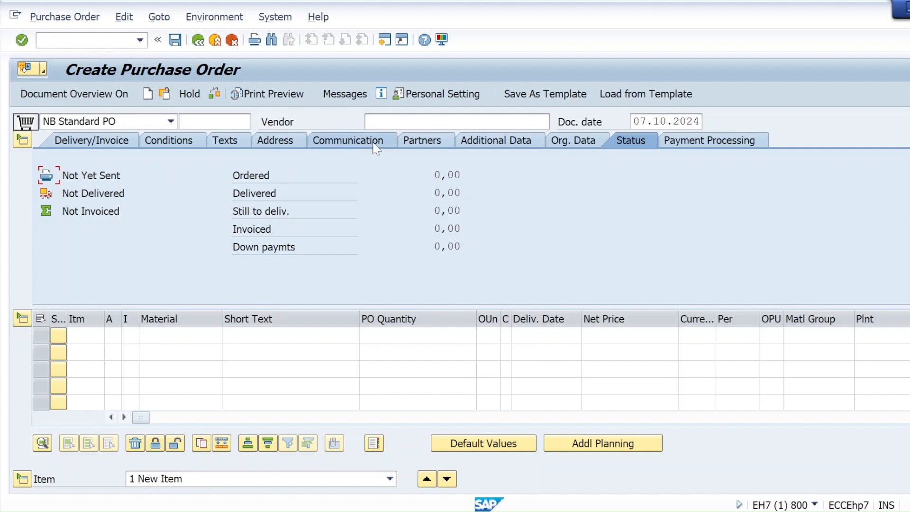
click(578, 143)
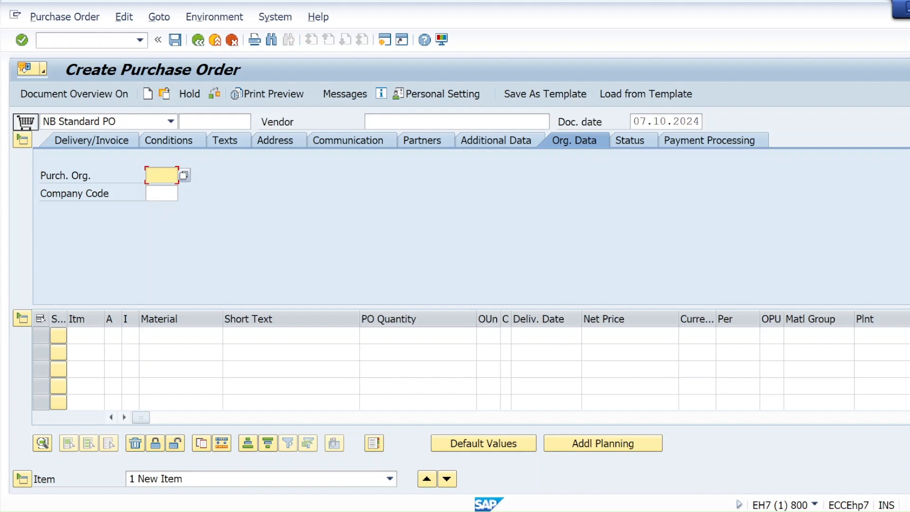
Leave the purchase order for transaction SPRO using /nspro and display the SAP Customizing Implementation Guide.
click(92, 41)
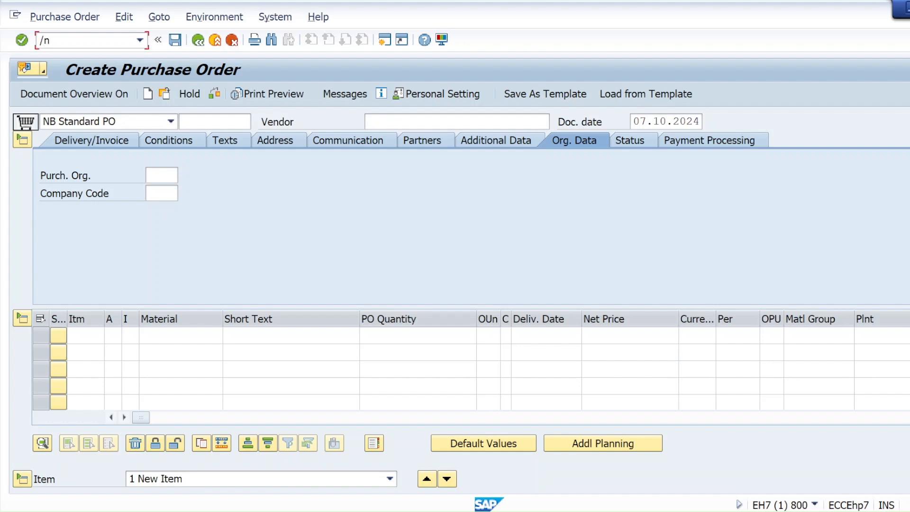
key(Return)
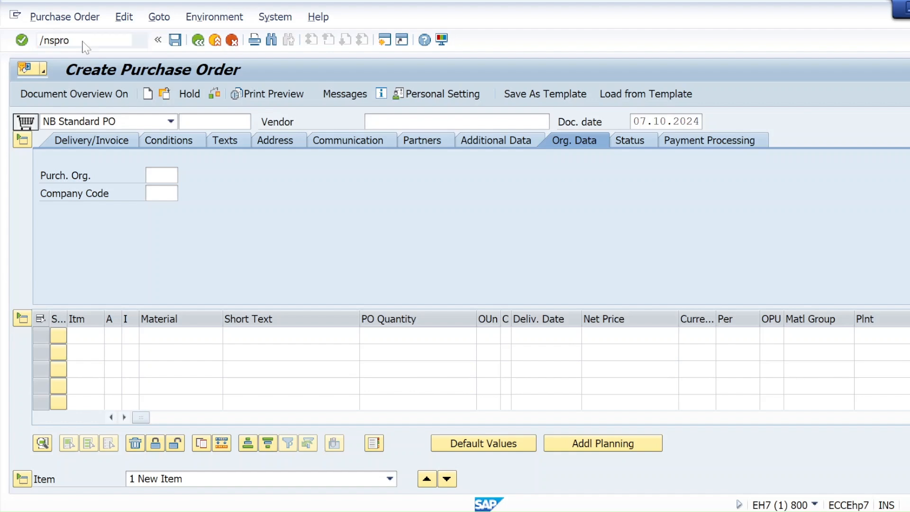
click(78, 94)
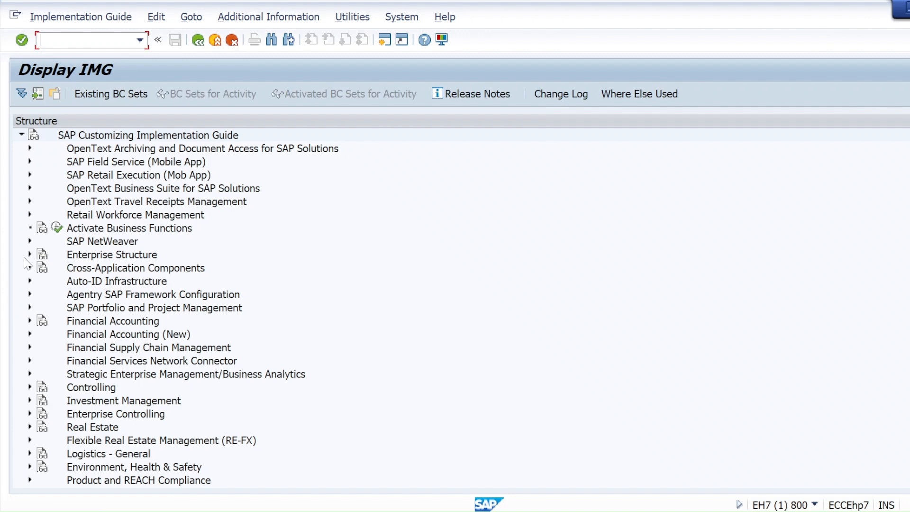
Run the activity Assign standard purchasing organization to plant under Enterprise Structure, Assignment, Materials Management.
click(30, 255)
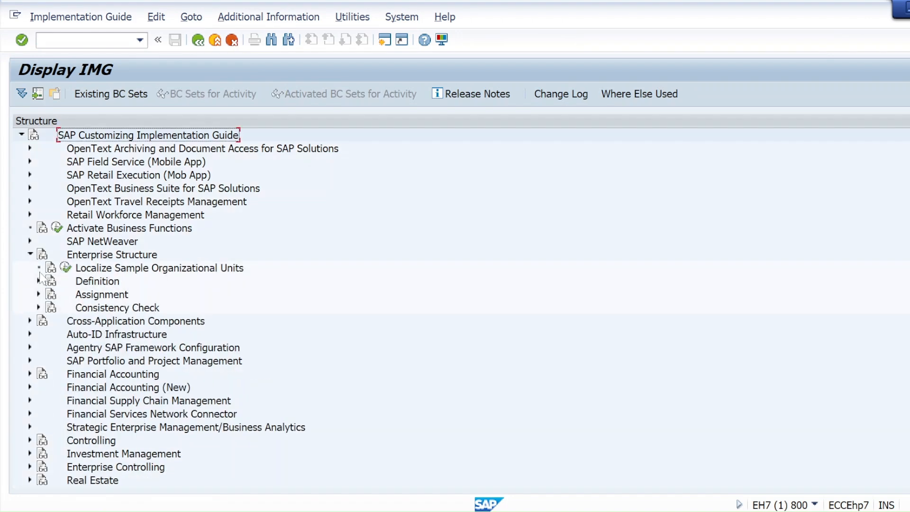
click(39, 294)
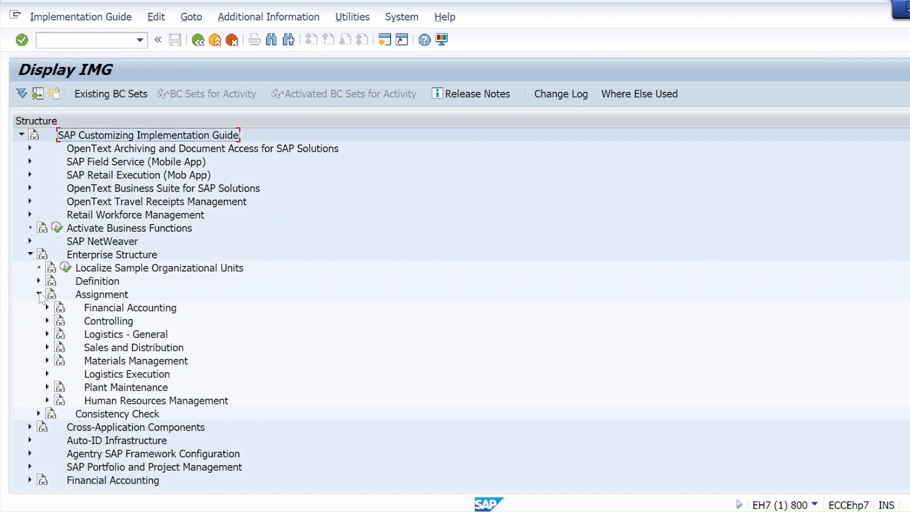
click(47, 361)
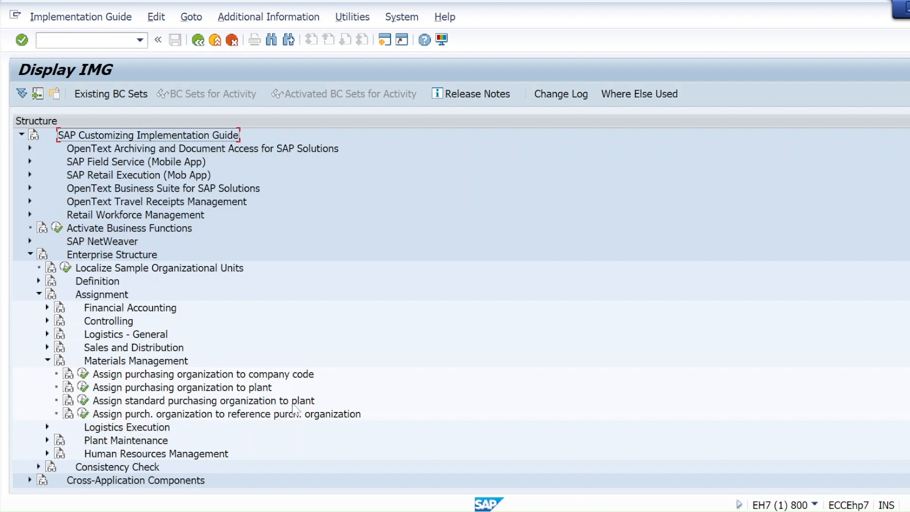
click(84, 402)
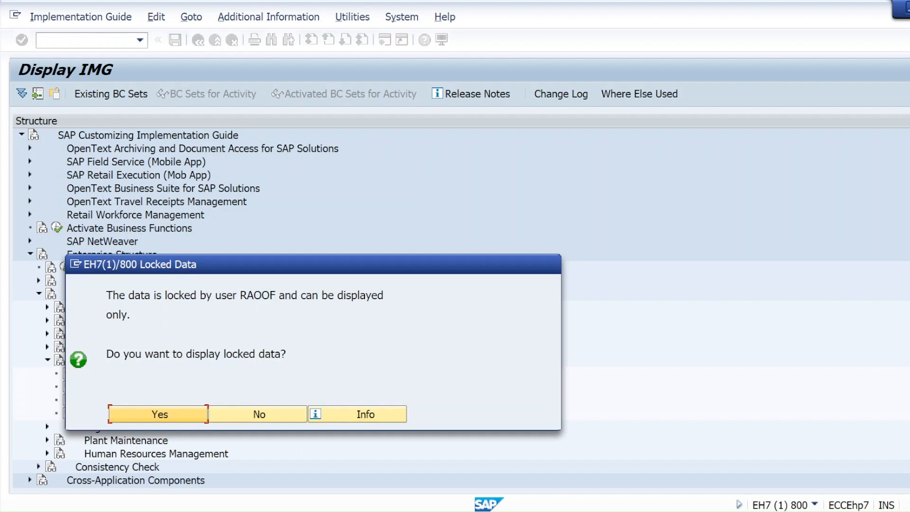
Agree to display the locked data and look through the plants and their default purchasing organizations.
mouse_move(278, 295)
mouse_down()
mouse_move(240, 295)
mouse_move(270, 294)
mouse_up()
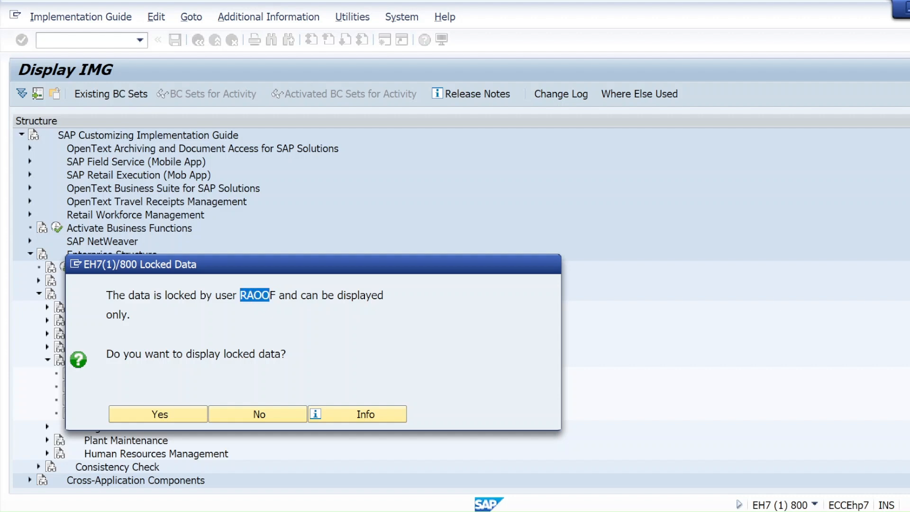
click(273, 340)
click(158, 415)
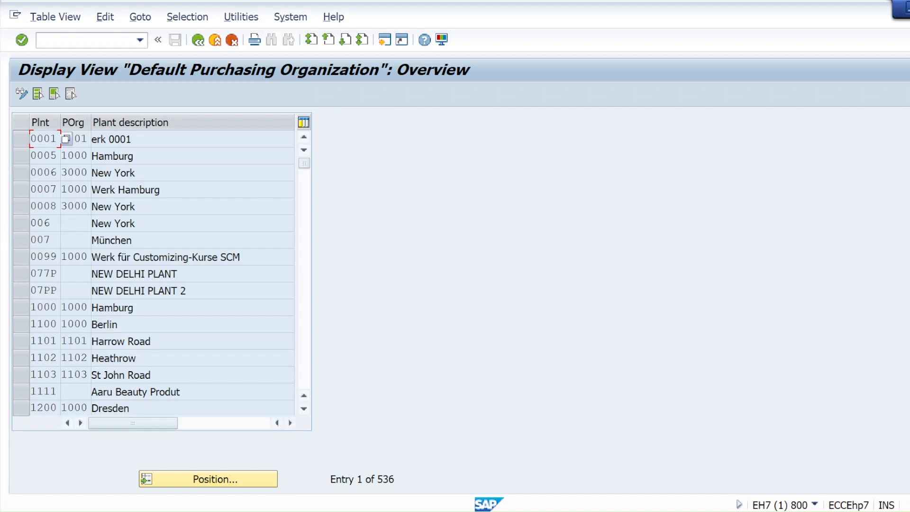
scroll(161, 270, down, 4)
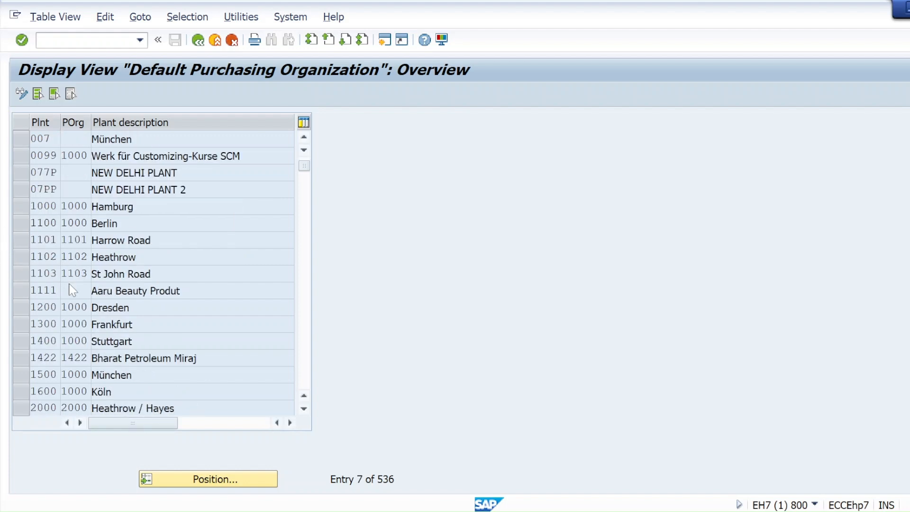
Leave the plant overview, rerun Assign standard purchasing organization to plant and mark the locking user's name in the locked-data message.
scroll(161, 270, up, 2)
scroll(67, 283, up, 2)
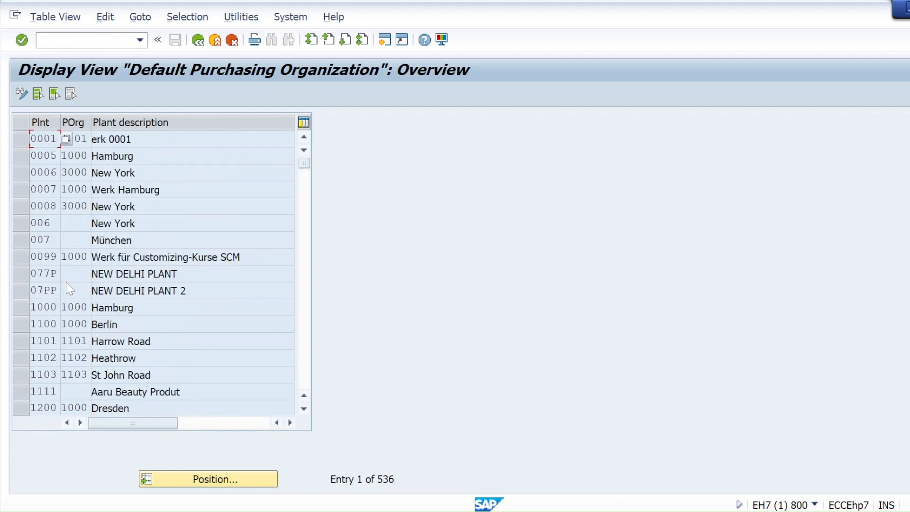
click(198, 40)
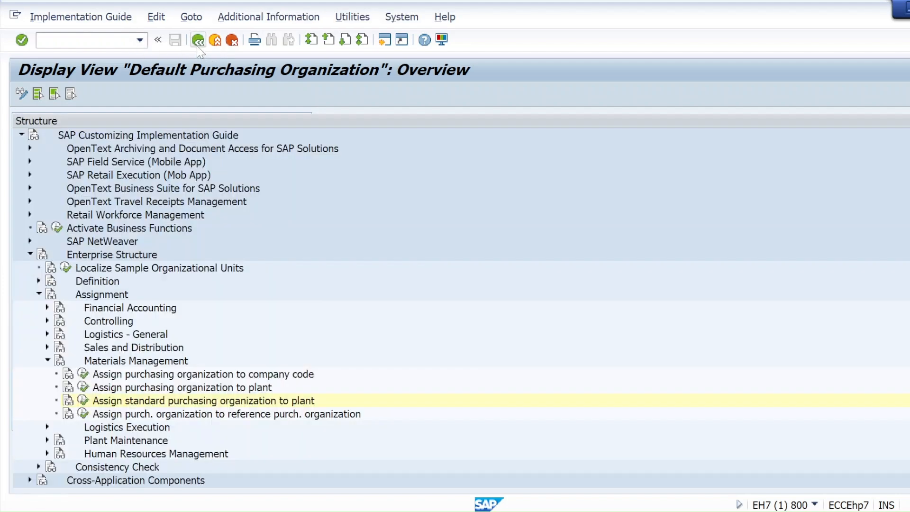
click(83, 401)
drag(240, 294, 275, 295)
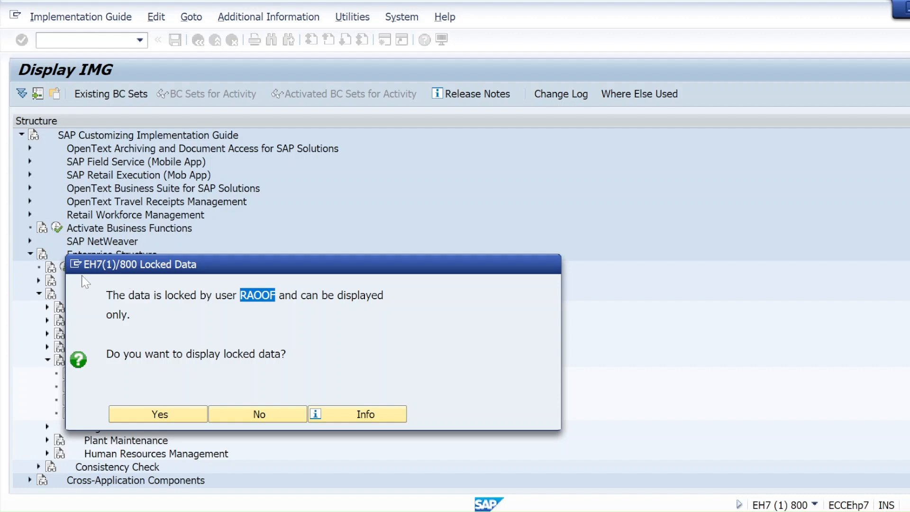
Create a second session from the locked-data dialog and start transaction sm12 in it.
click(76, 264)
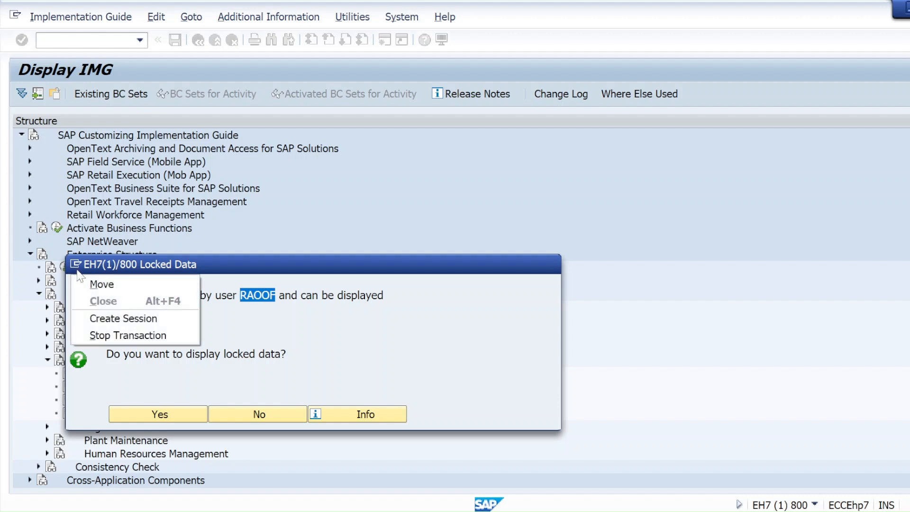
click(114, 318)
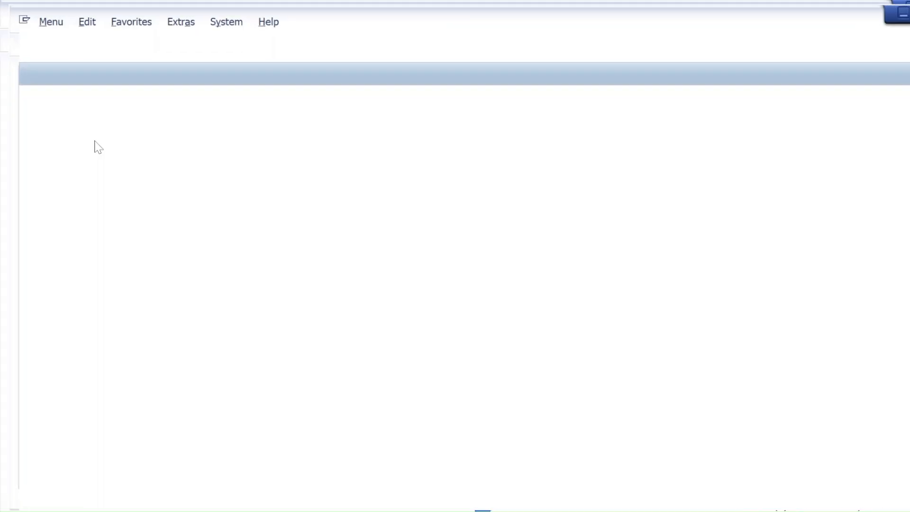
text(sm12)
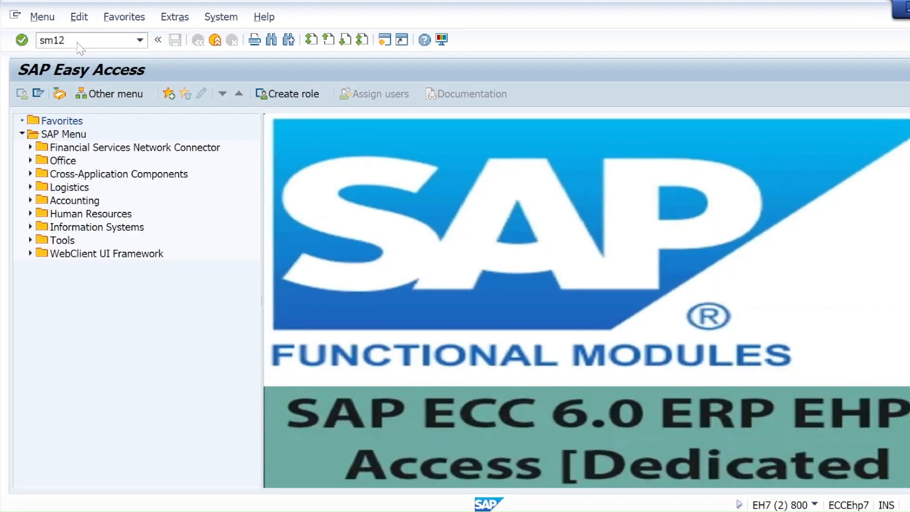
key(Return)
Replace the user name with the locking user's name and list that user's lock entries.
click(195, 211)
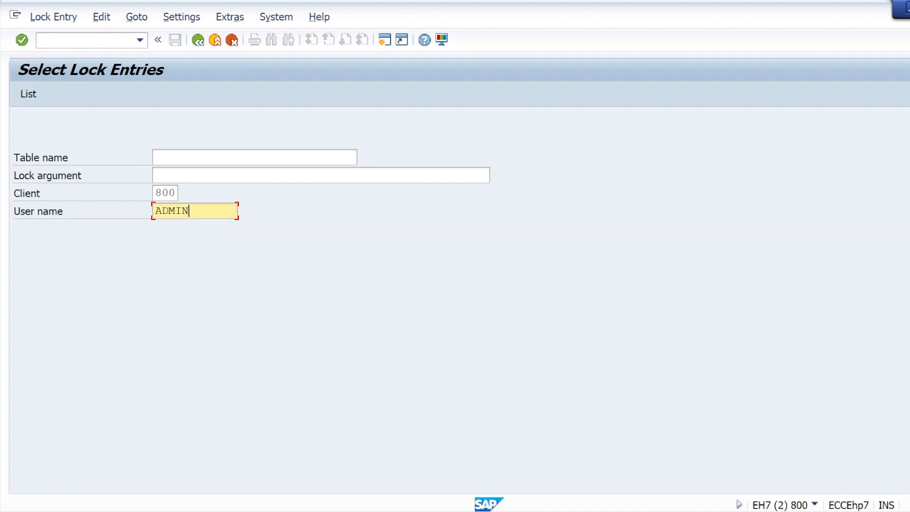
key(BackSpace)
key(BackSpace)
key(BackSpace)
key(BackSpace)
key(BackSpace)
text(RAOOF)
click(26, 97)
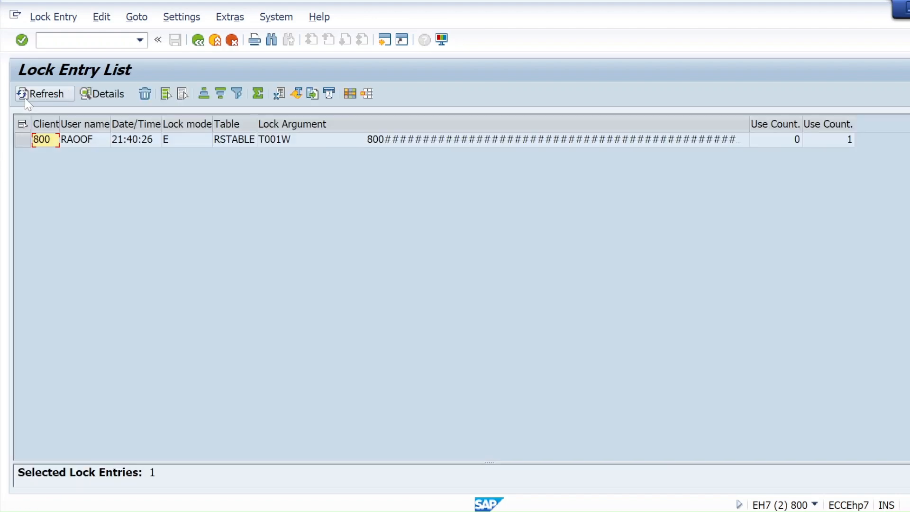
Delete the user's lock entry on T001W, confirm the deletion and go back to SAP Easy Access.
click(18, 143)
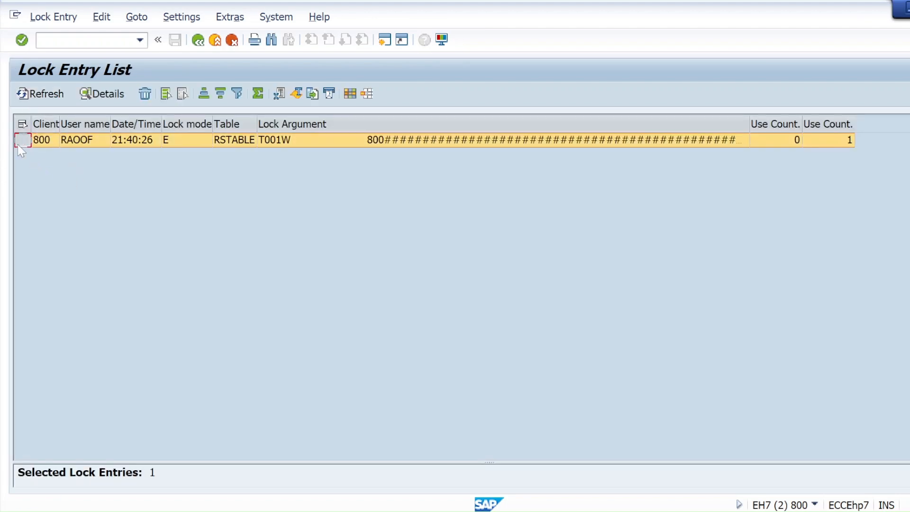
click(145, 97)
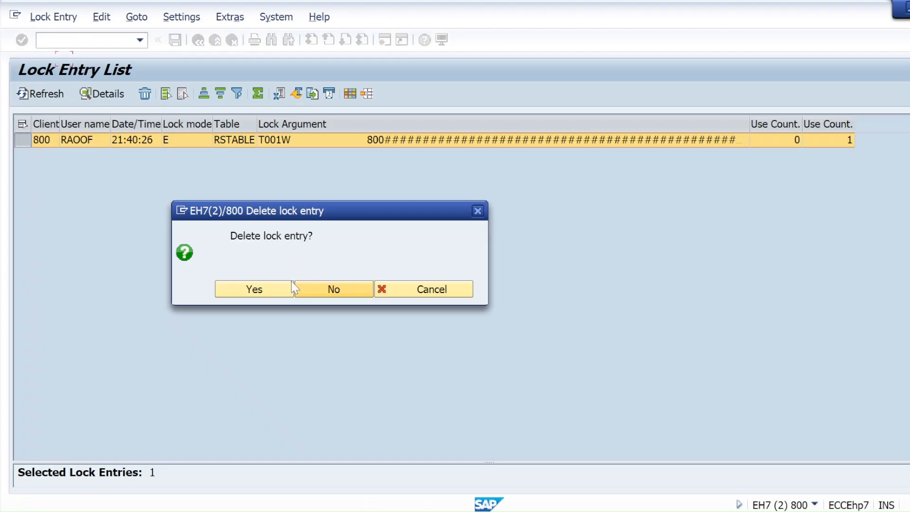
click(254, 289)
click(229, 56)
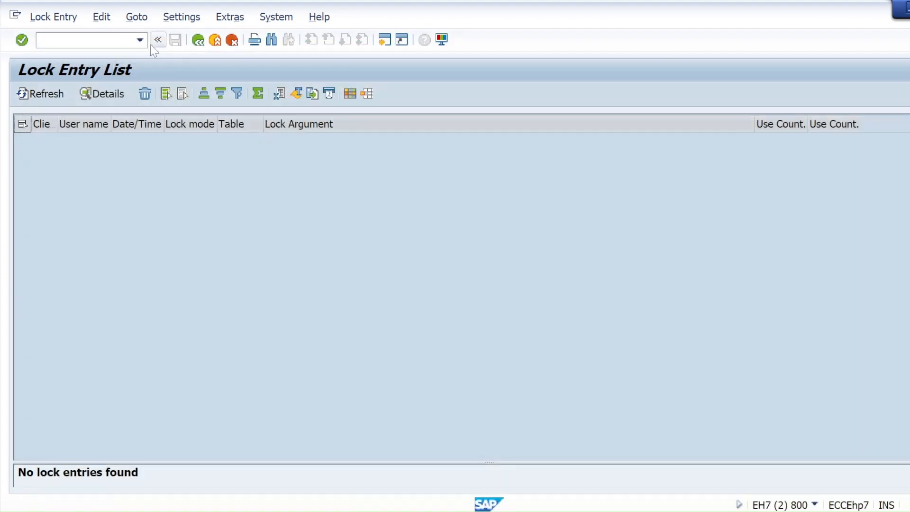
click(198, 41)
click(198, 40)
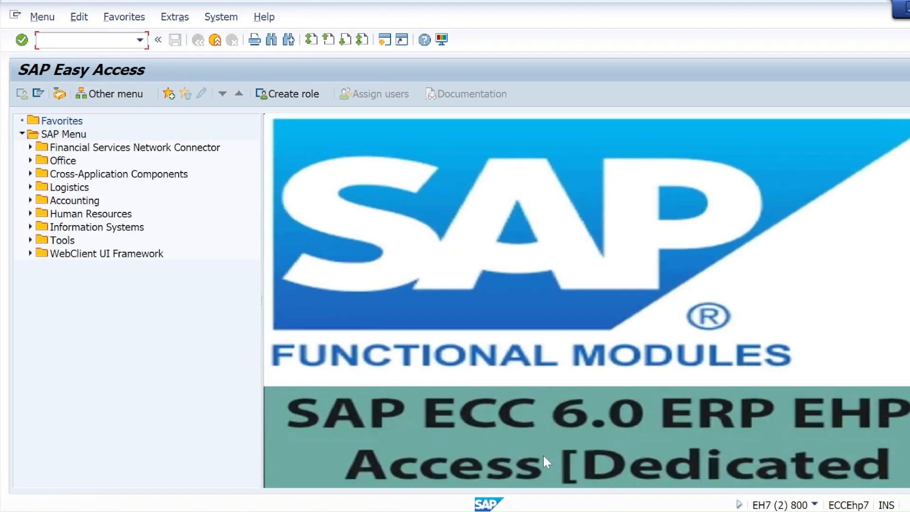
Return to the first session, leave the locked display and rerun Assign standard purchasing organization to plant in change mode.
click(593, 440)
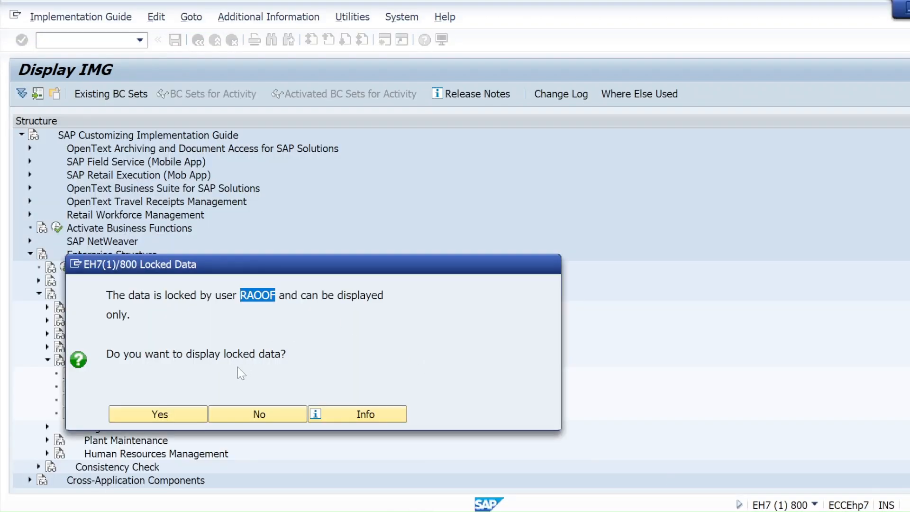
click(159, 414)
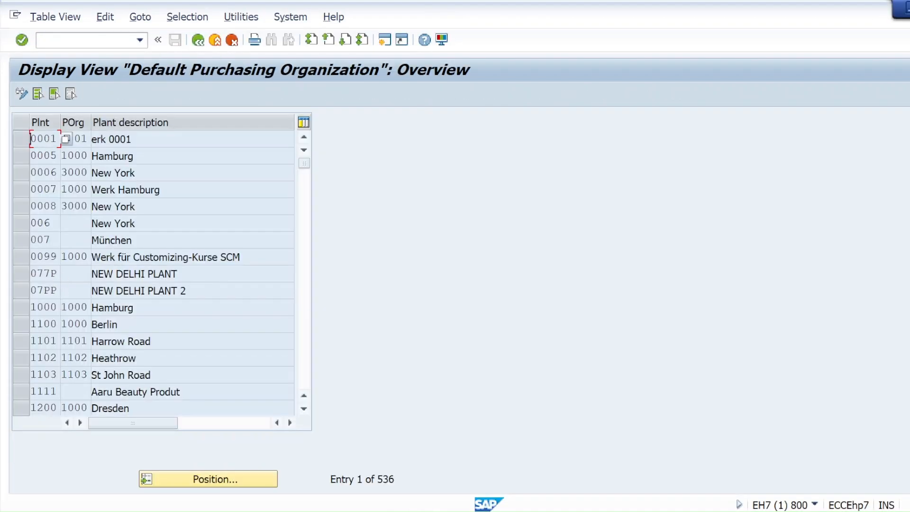
click(198, 40)
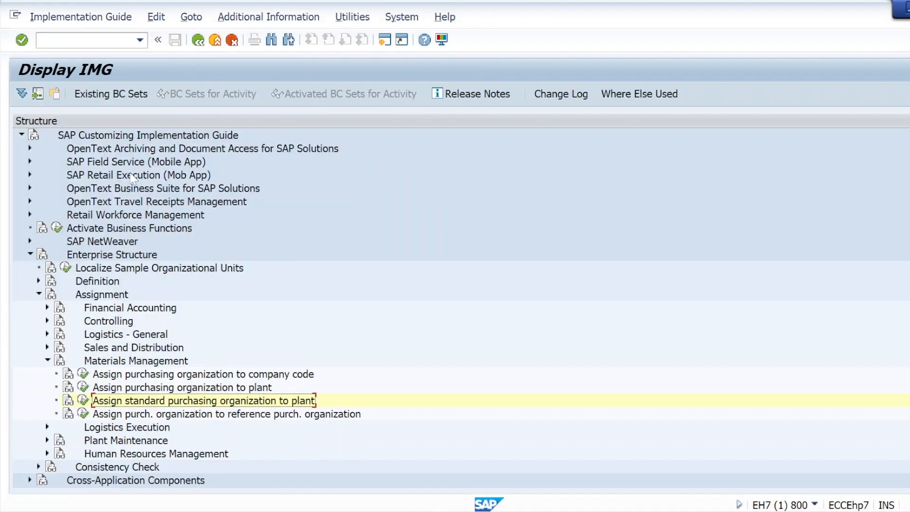
click(83, 400)
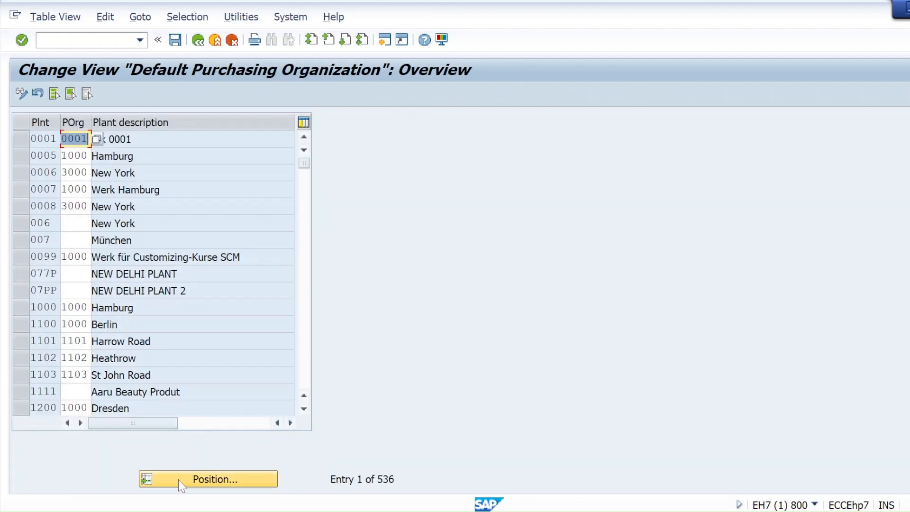
Position the default purchasing organization list at plant kl01.
click(148, 479)
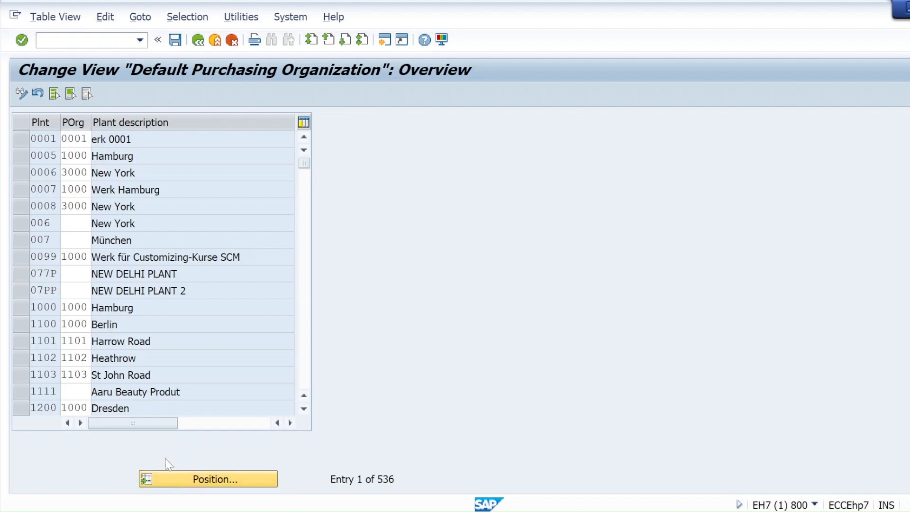
text(kl01)
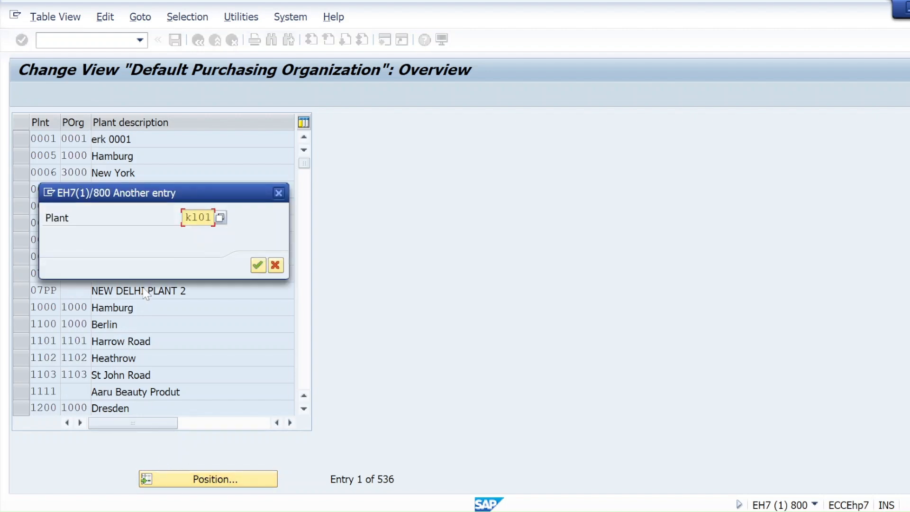
key(Return)
Check the purchasing organizations of plants KL01 and KL02, save the assignments and return to the Implementation Guide.
click(89, 137)
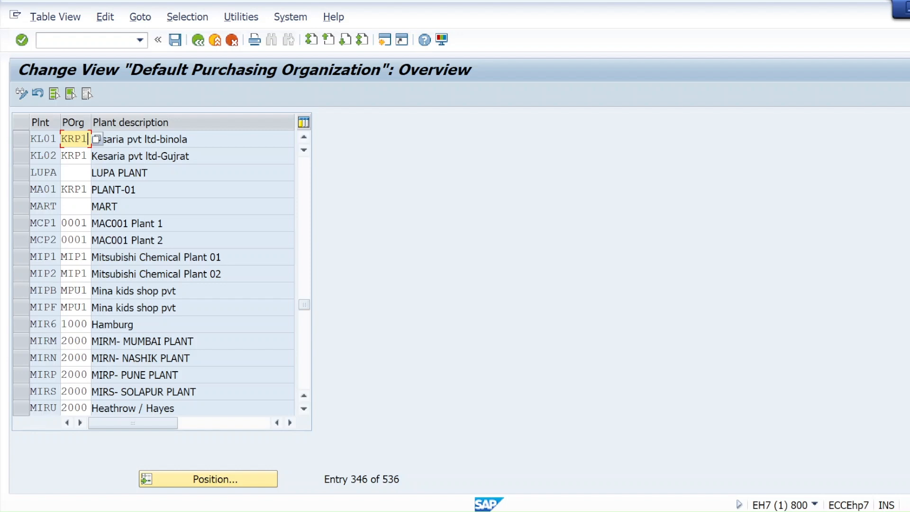
click(74, 156)
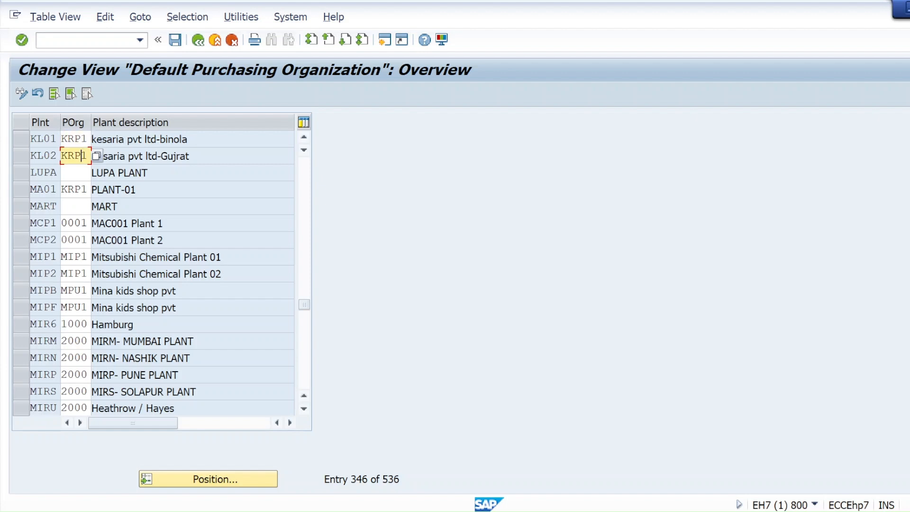
click(81, 139)
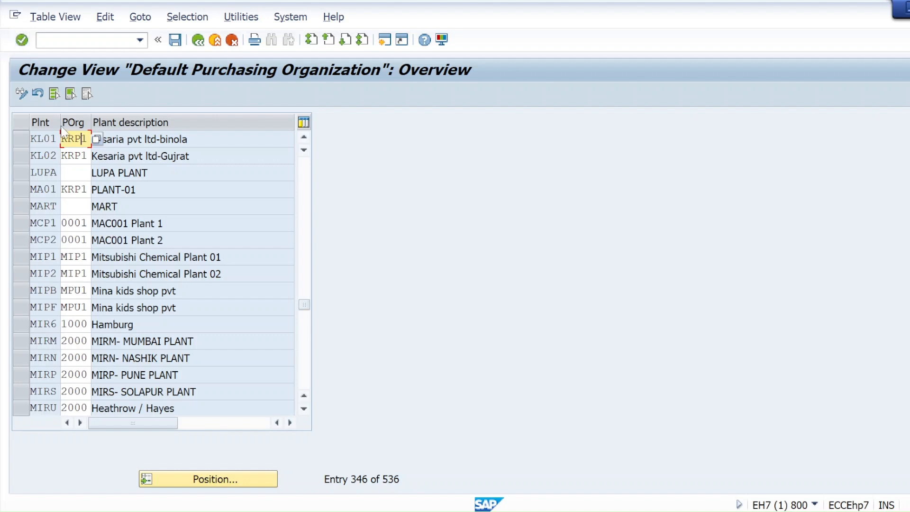
click(22, 40)
click(177, 43)
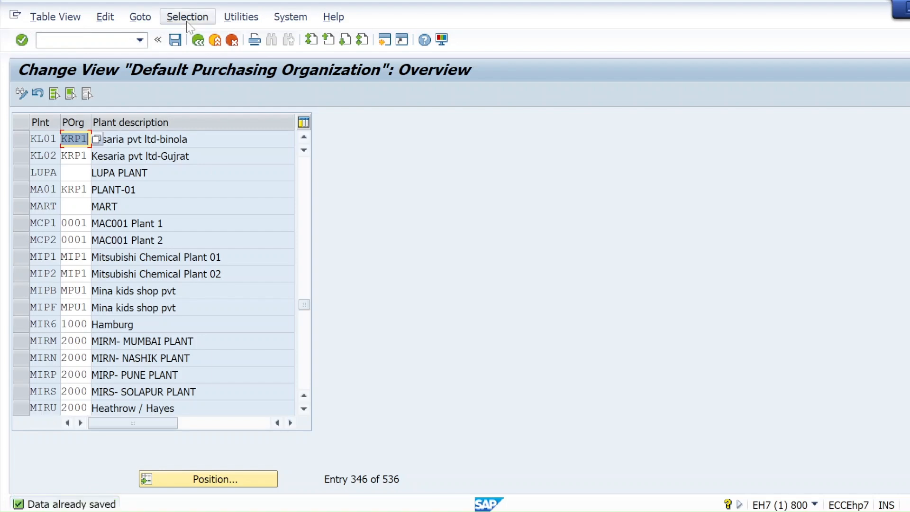
click(198, 41)
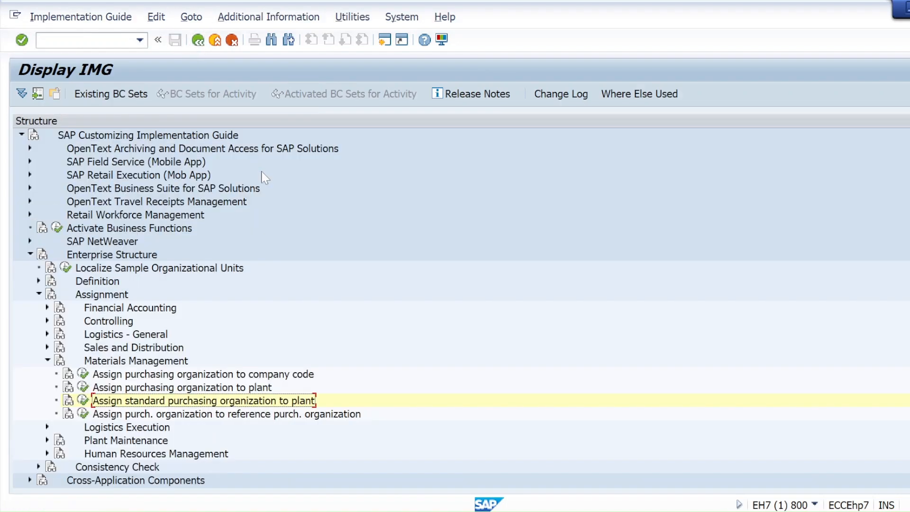
Switch to the Auto PO document in Word and review the Step1 notes through to the Step2 heading.
key(alt+Tab)
key(alt+Tab)
key(alt+Tab)
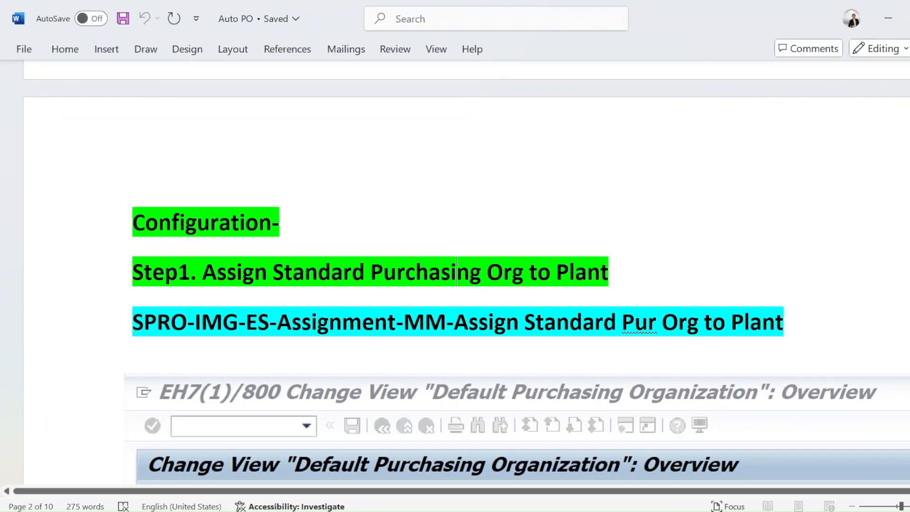
scroll(291, 244, down, 10)
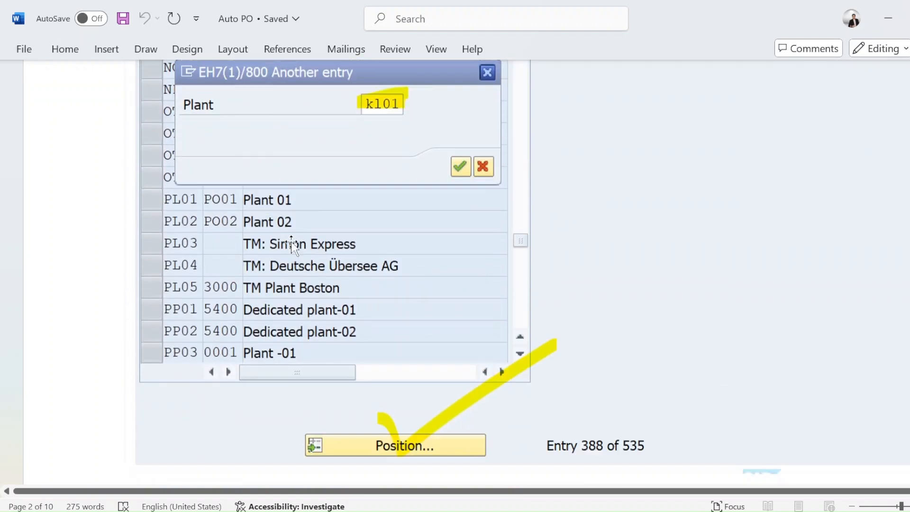
scroll(291, 245, down, 15)
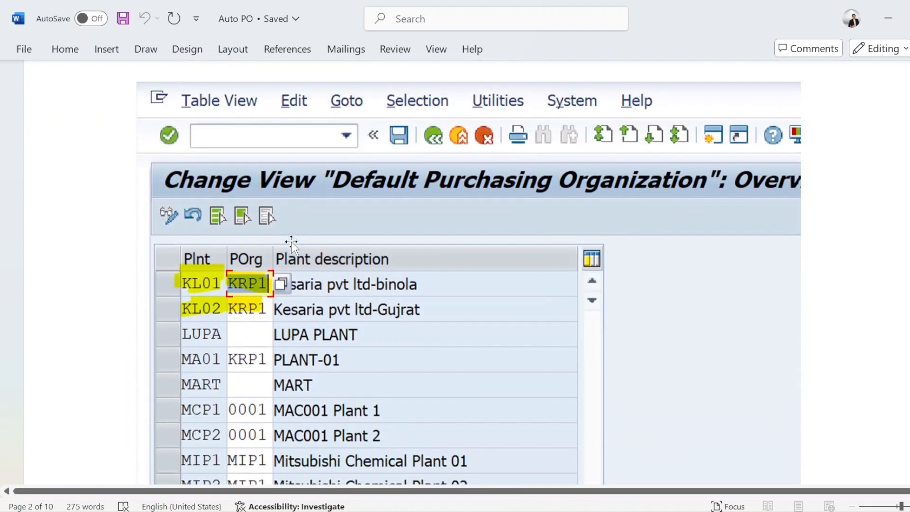
scroll(292, 244, down, 5)
scroll(291, 246, down, 10)
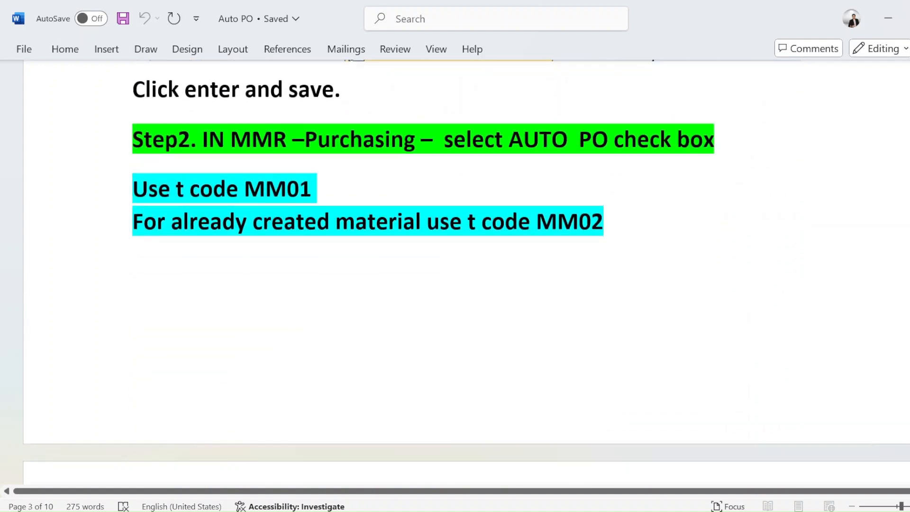
Mark the MM01 and MM02 transaction notes under Step2 and review the Autom. PO checkbox screenshot of the purchasing view.
drag(316, 189, 250, 192)
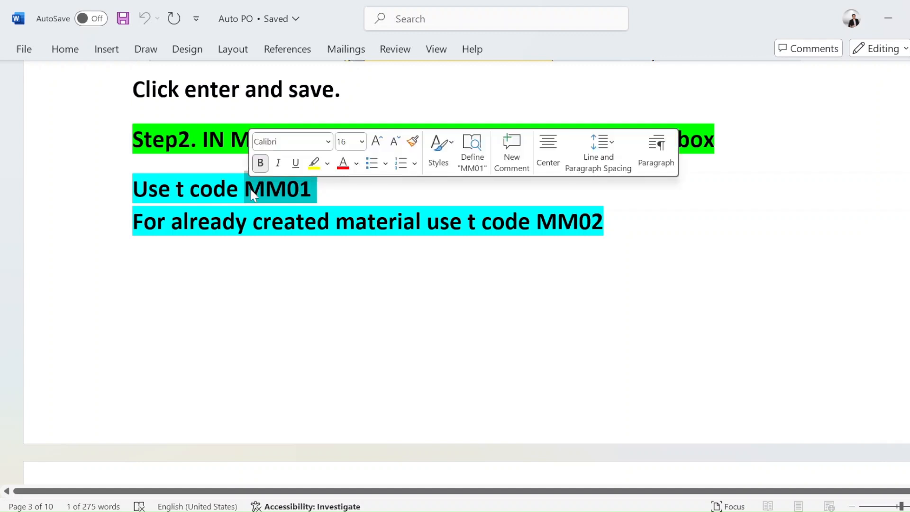
click(198, 221)
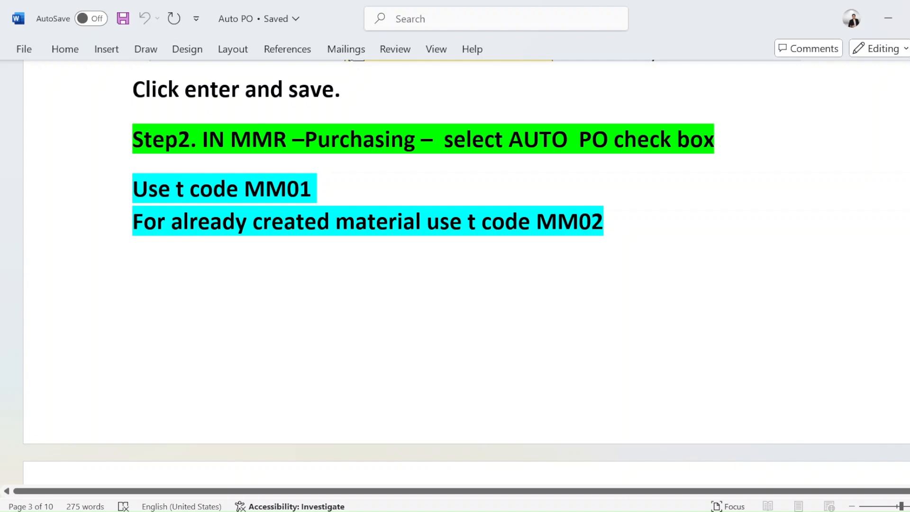
drag(133, 221, 518, 244)
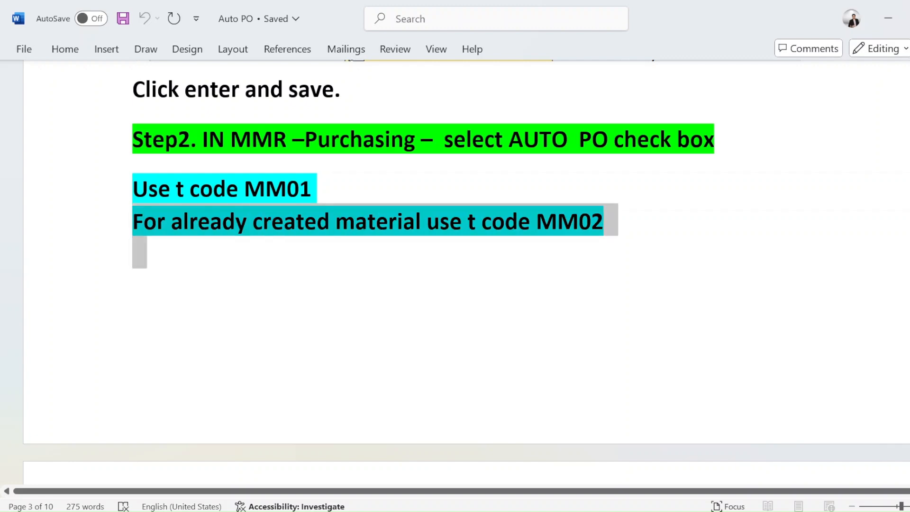
scroll(440, 283, down, 1)
scroll(439, 283, down, 10)
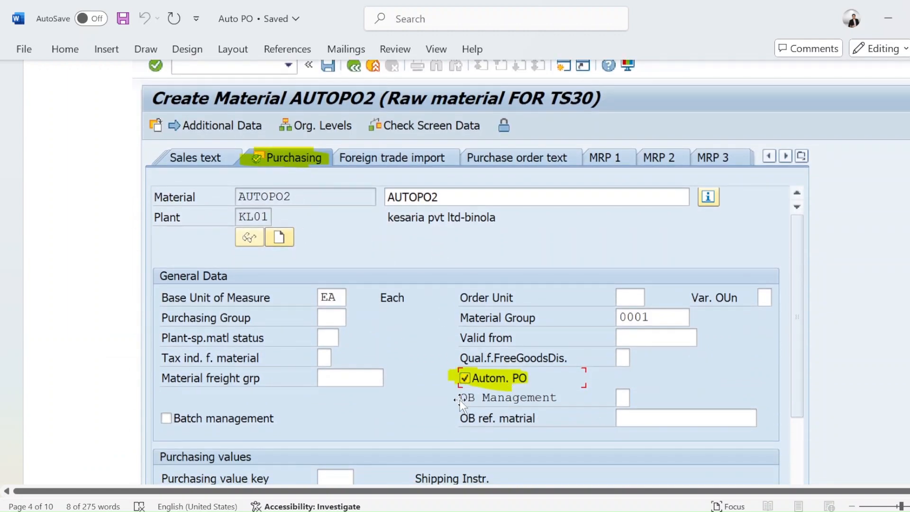
scroll(454, 351, down, 10)
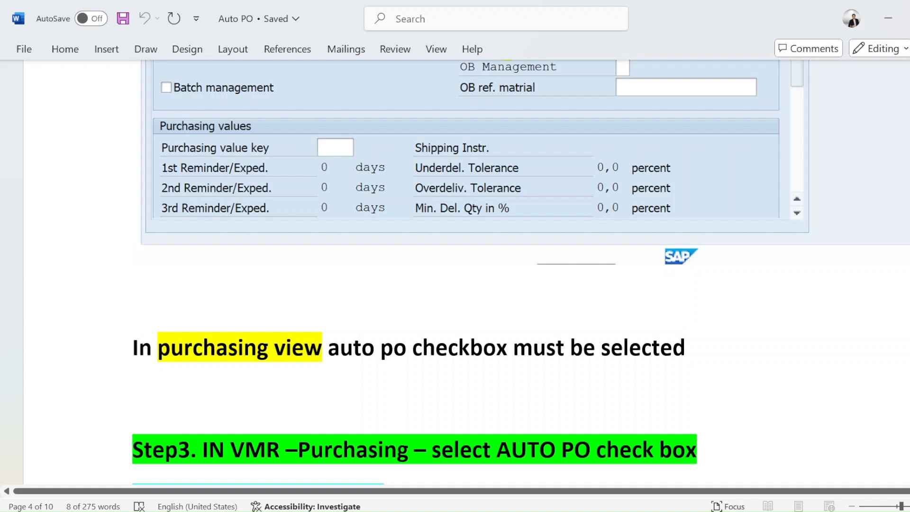
Switch back to SAP and start the material creation transaction with /nmm01.
key(alt+Tab)
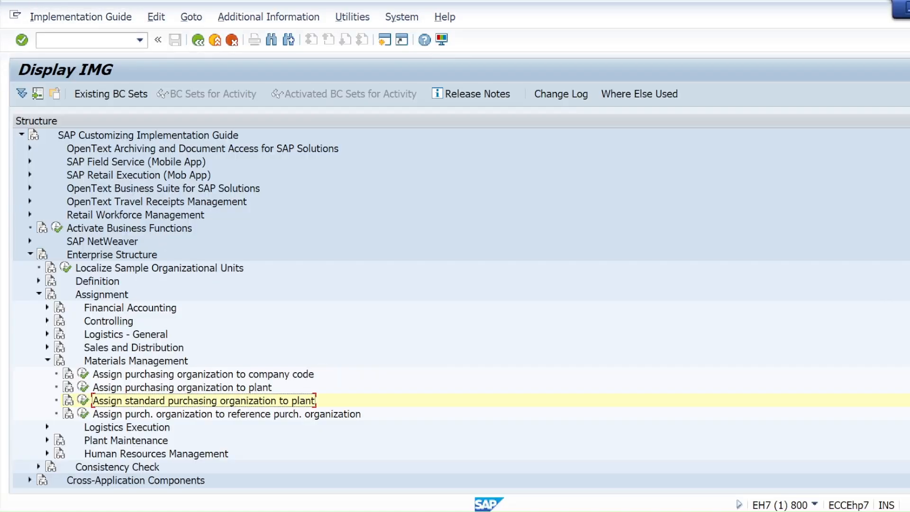
click(85, 40)
text(/nmm01)
key(Return)
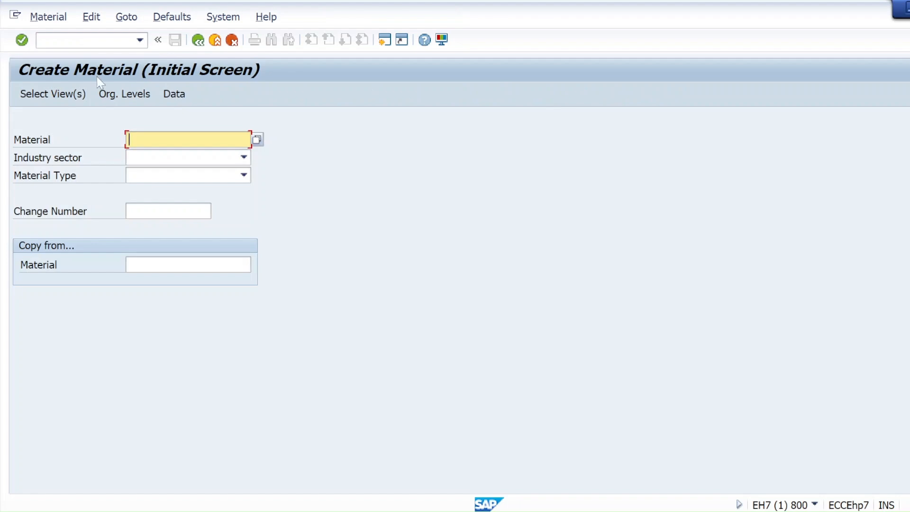
Enter AUTOPO7 as the material with industry sector Mechanical Engineering and material type NOH Raw material -NOH, and confirm the entries.
text(auto)
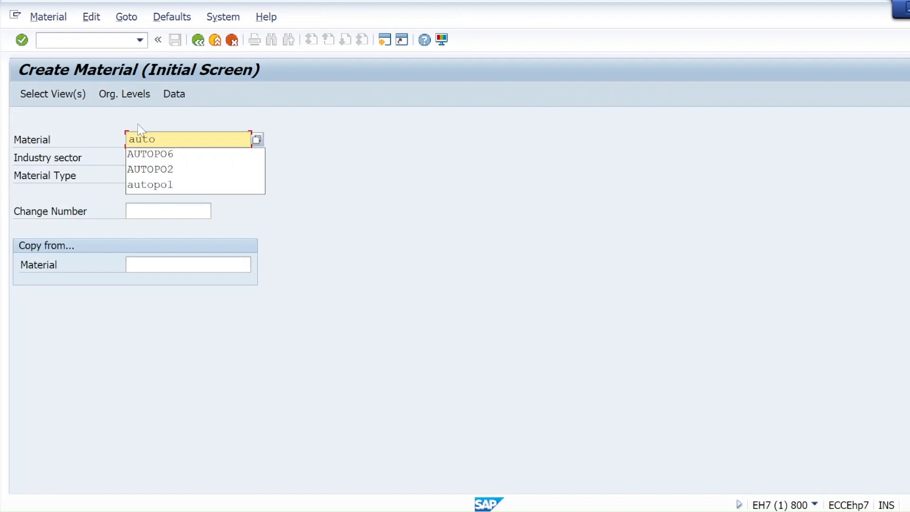
click(150, 157)
key(BackSpace)
text(7)
click(153, 163)
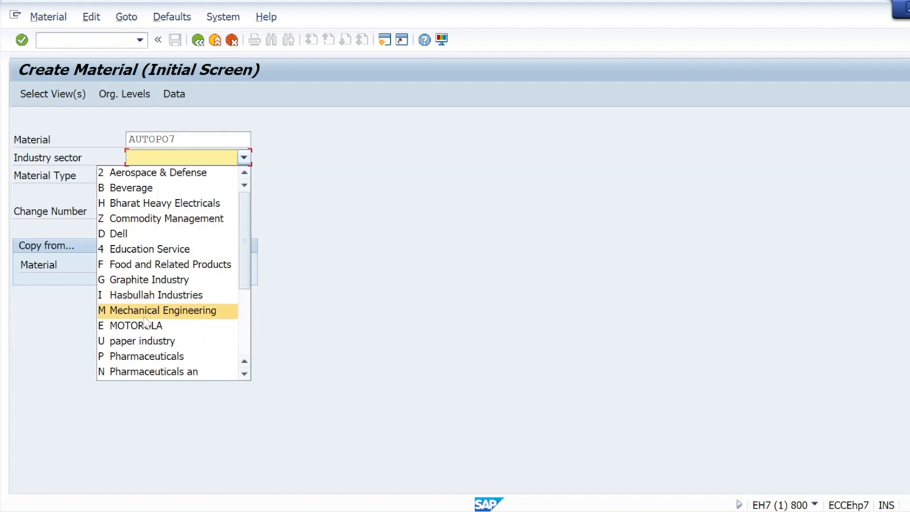
click(147, 310)
click(150, 176)
key(r)
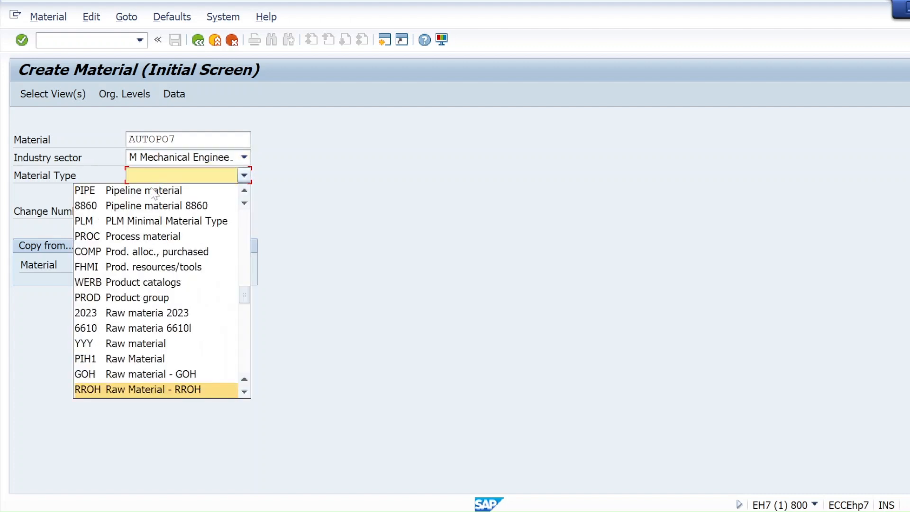
click(243, 392)
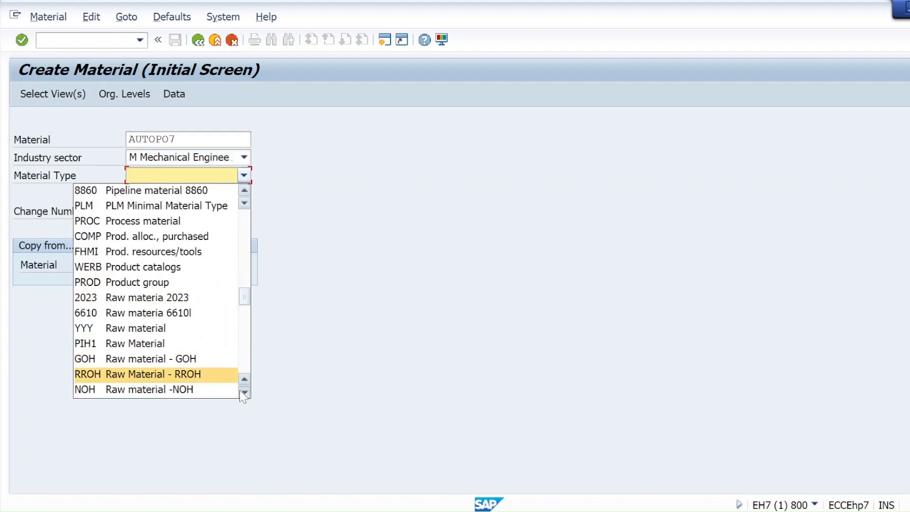
click(195, 390)
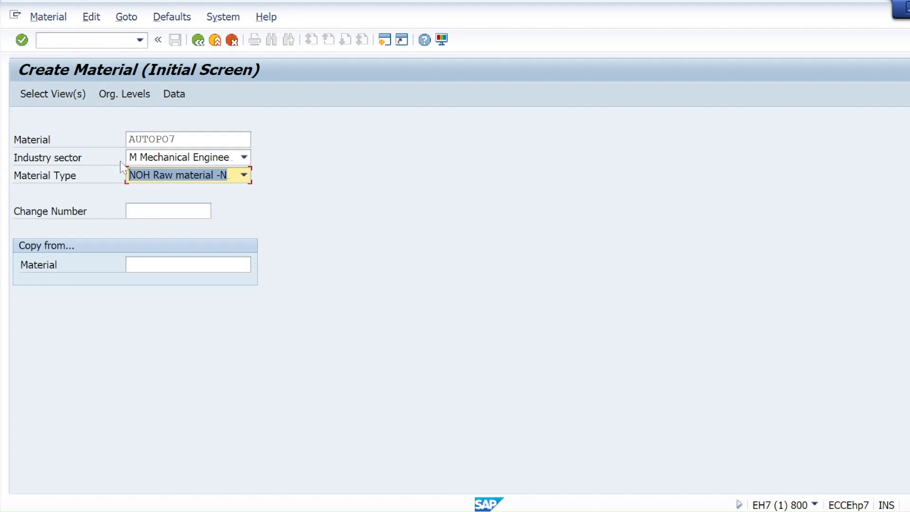
key(Return)
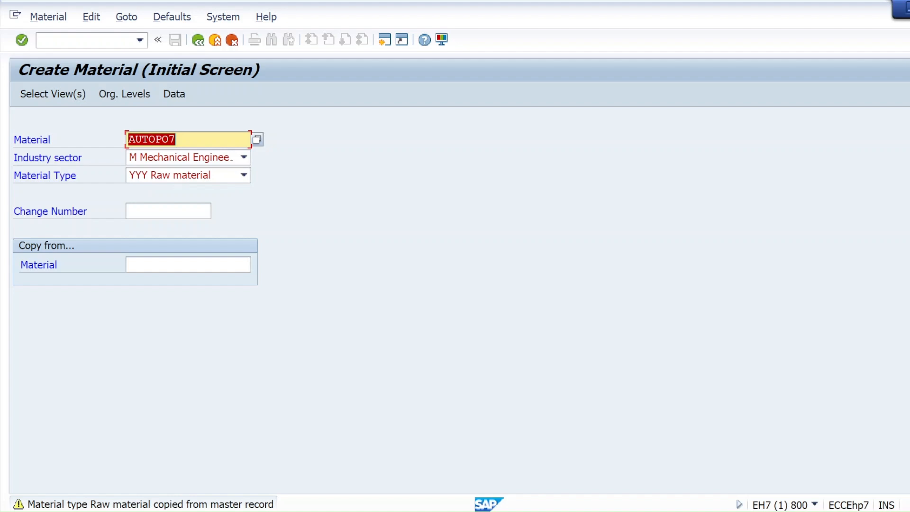
Try to set the material type of AUTOPO7 to NOH Raw material -NOH again.
key(Right)
click(243, 175)
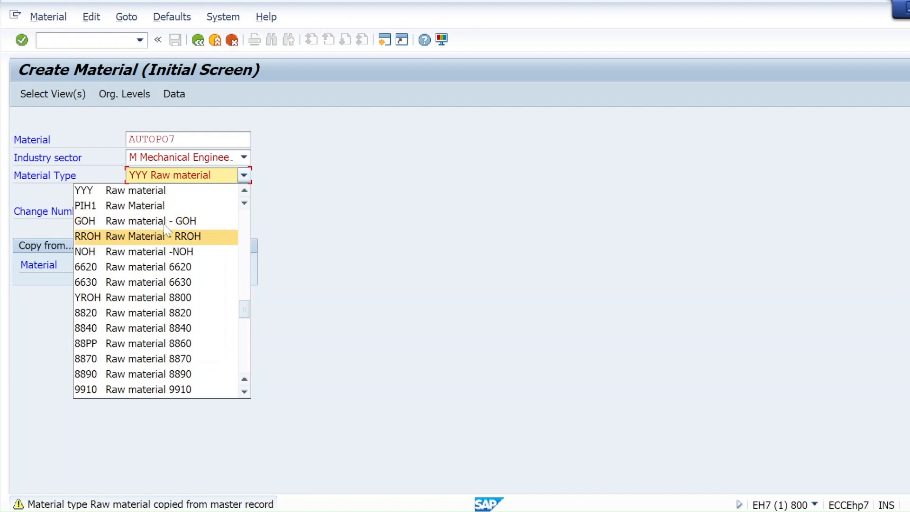
click(124, 252)
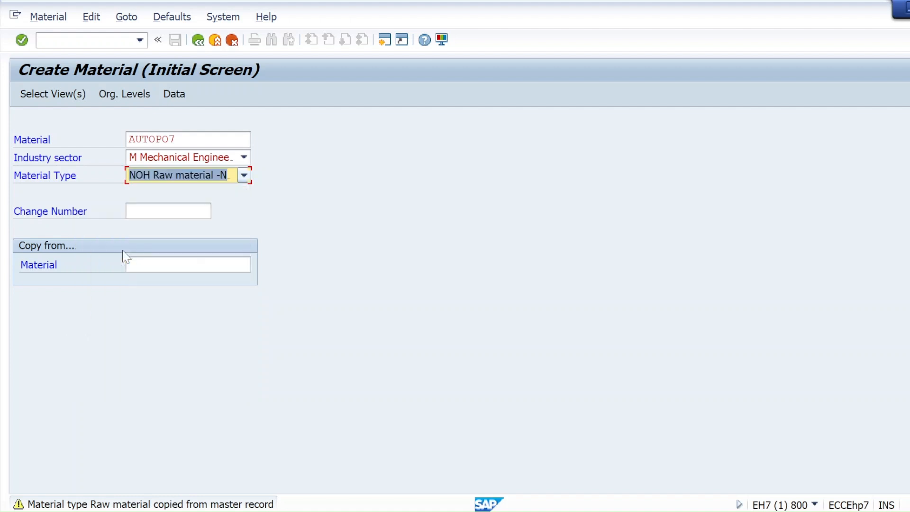
click(23, 40)
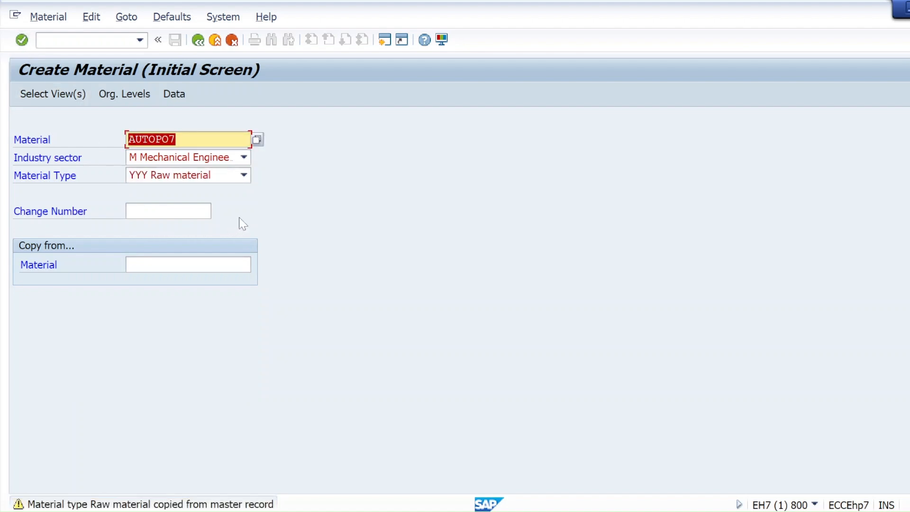
Select the views Basic Data 1, Purchasing, General Plant Data / Storage 1 and Accounting 1 for the material.
click(46, 96)
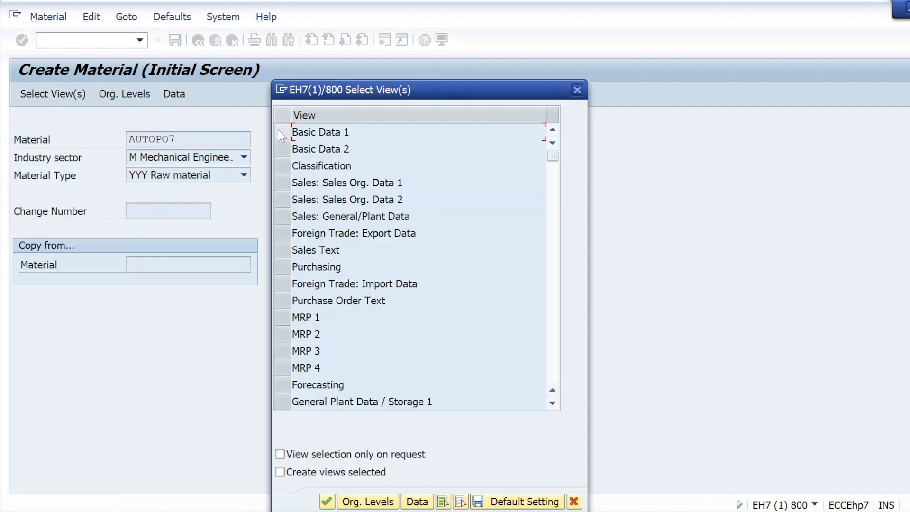
click(282, 131)
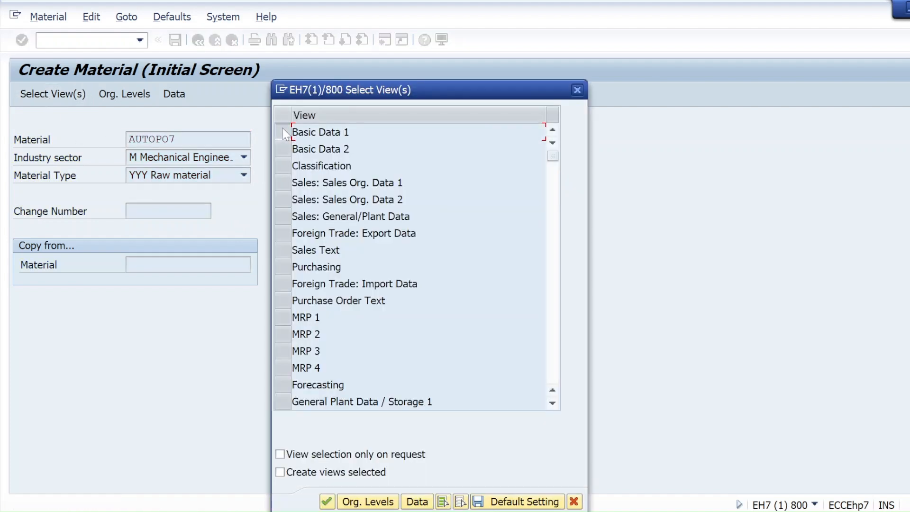
click(277, 266)
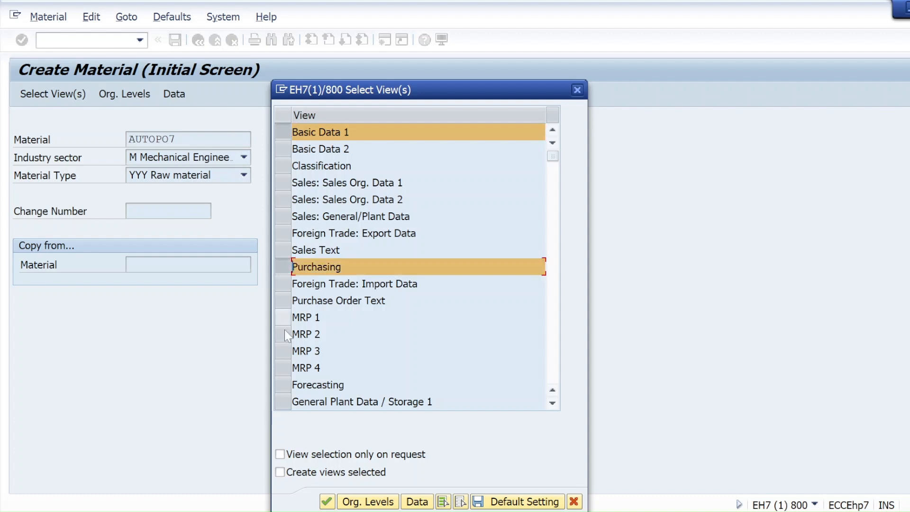
click(283, 401)
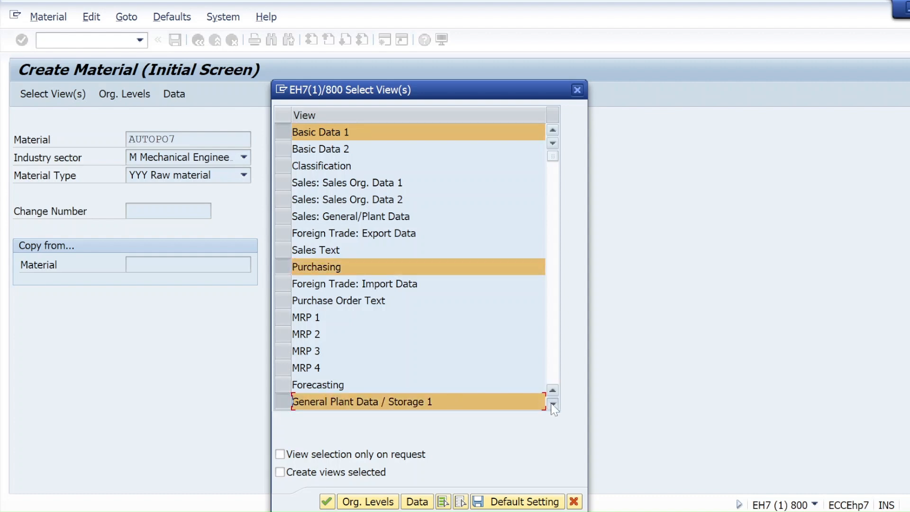
scroll(553, 405, down, 7)
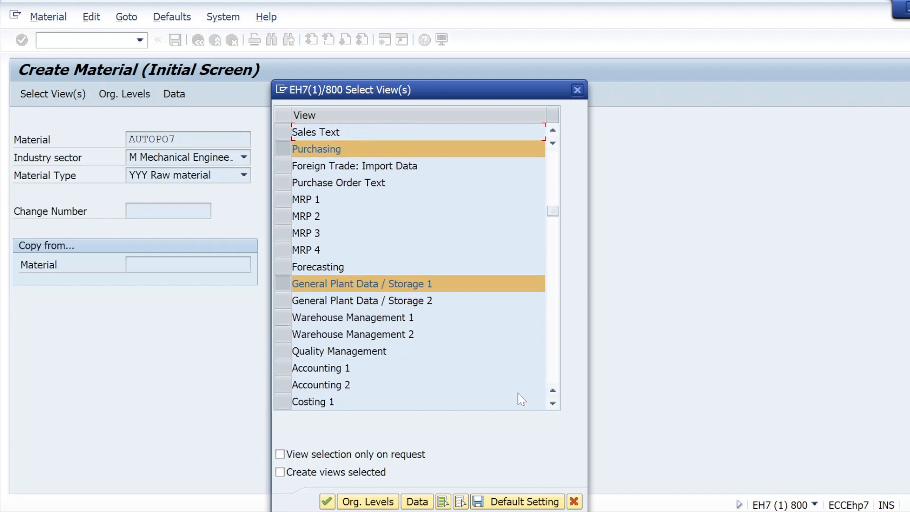
click(283, 369)
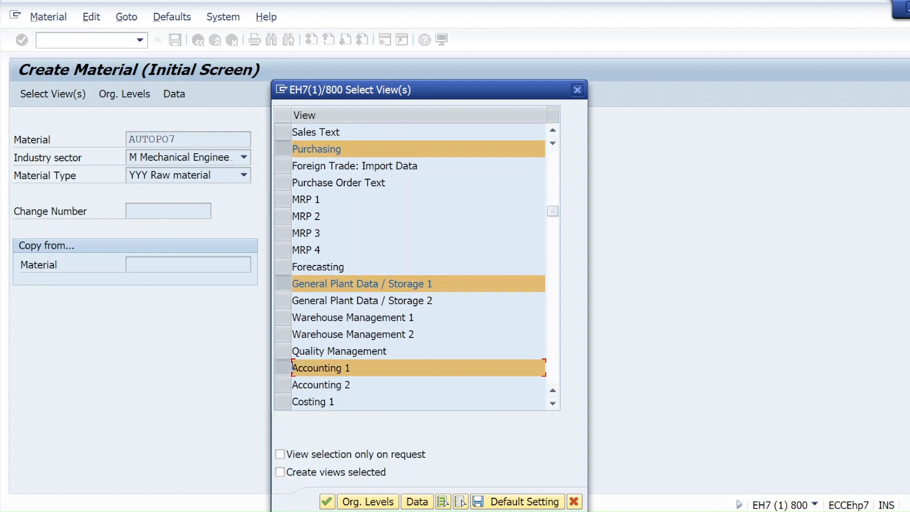
Set the organizational levels to plant kl01 and storage location ks01, and open the material's data screens.
click(359, 501)
click(290, 182)
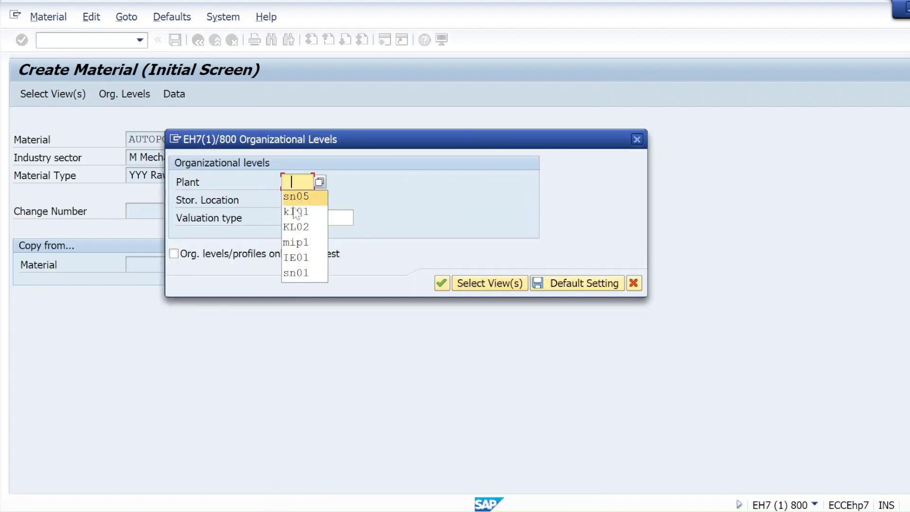
click(298, 212)
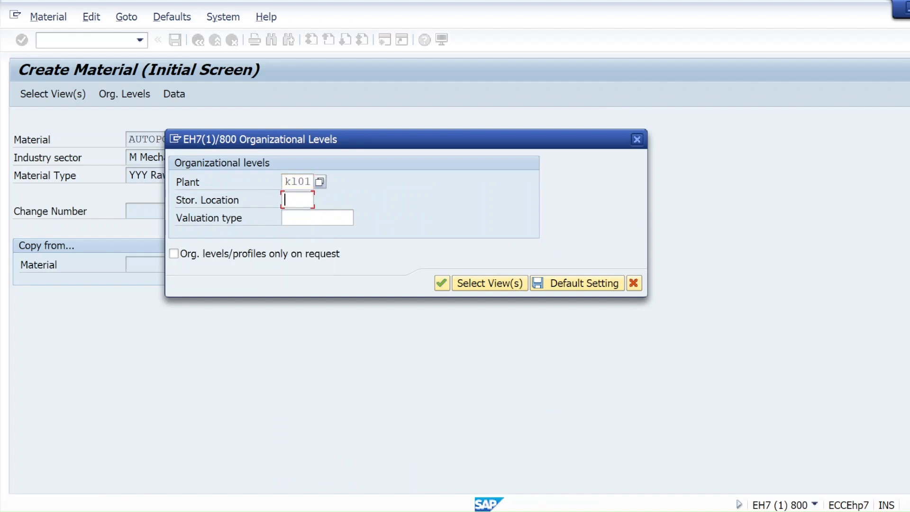
click(294, 200)
click(292, 227)
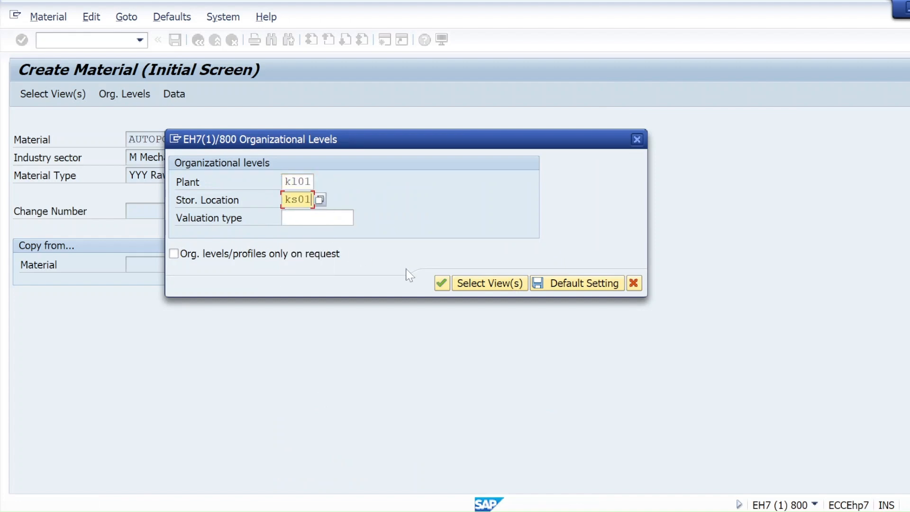
click(438, 284)
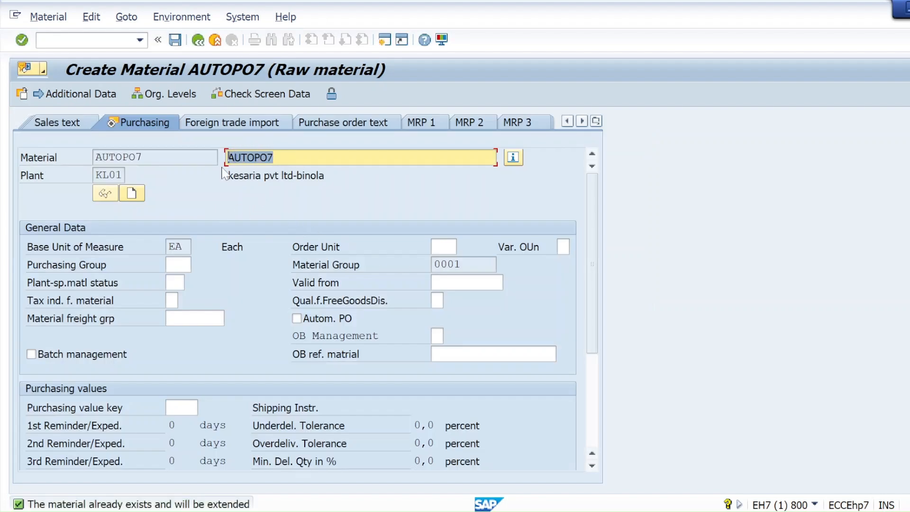
Enter purchasing group 001 in the purchasing data and continue through the plant data to the accounting data.
key(Home)
click(177, 264)
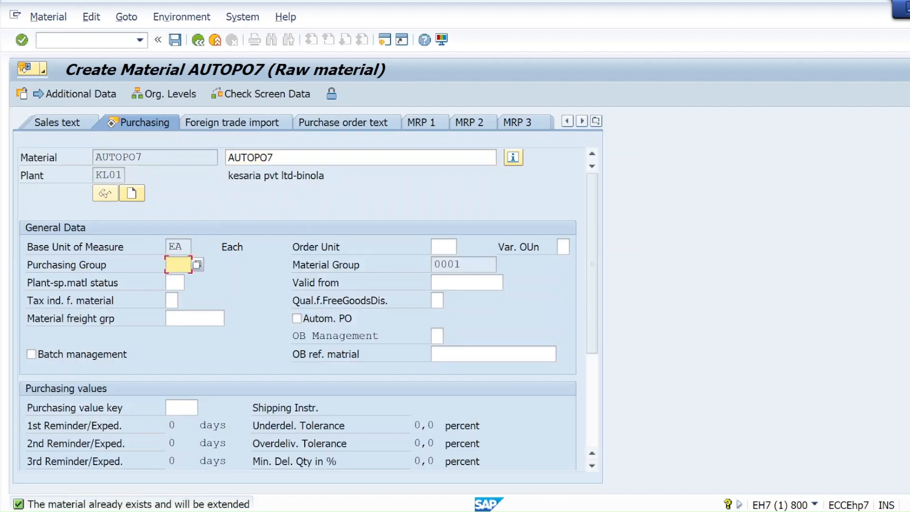
text(001)
click(22, 40)
click(21, 40)
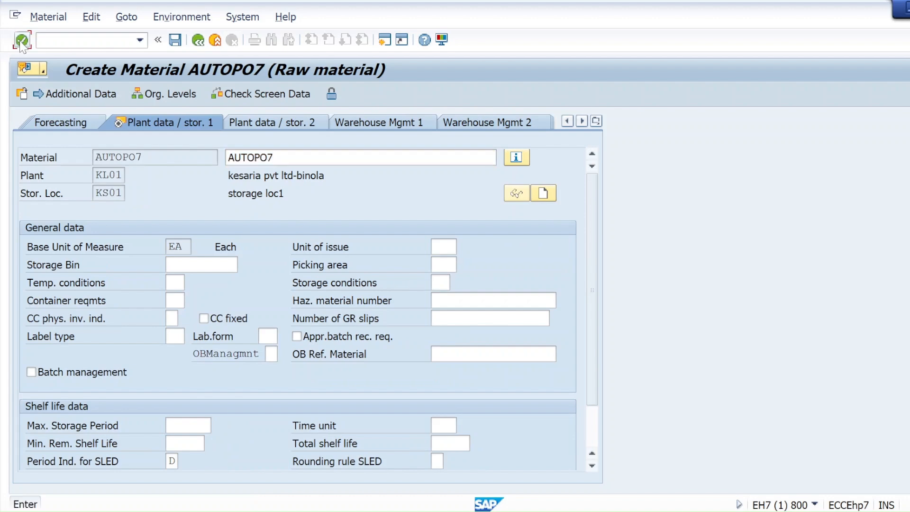
Set the valuation class to 3002 Raw materials 3 and the price control to V in the accounting data.
click(181, 335)
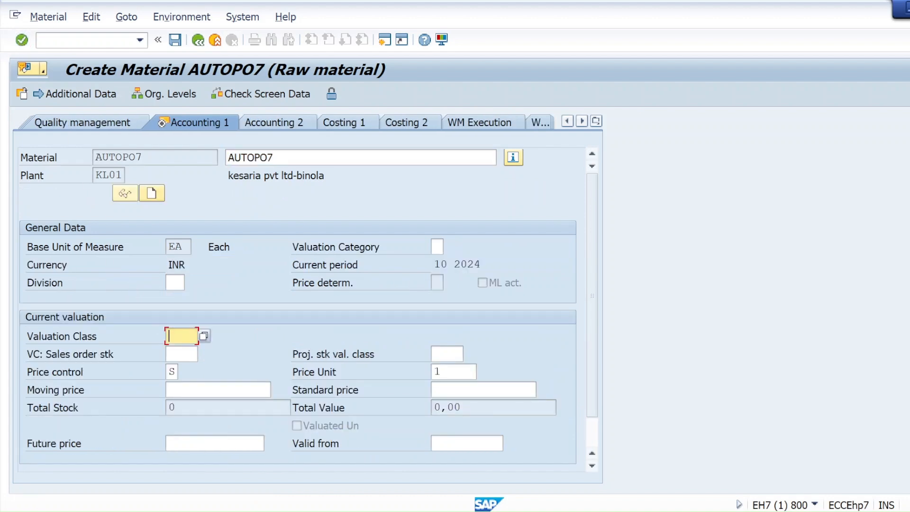
click(203, 336)
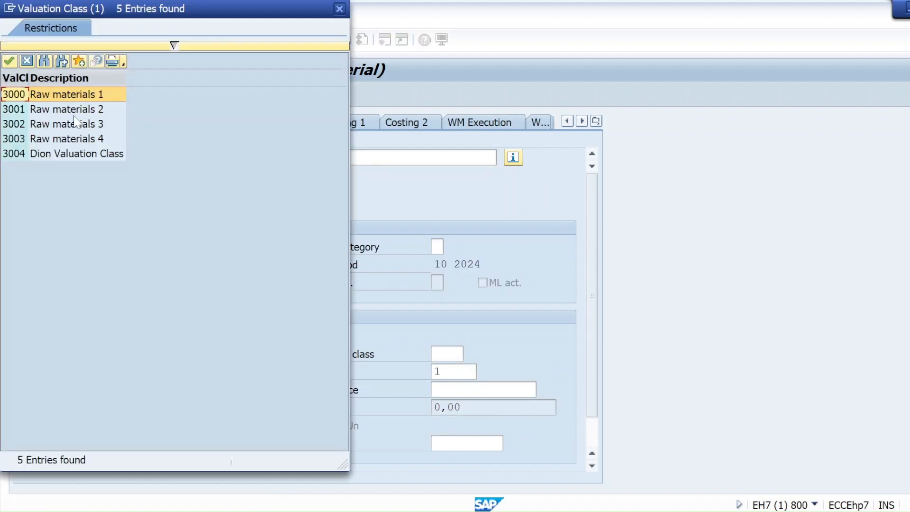
double_click(75, 124)
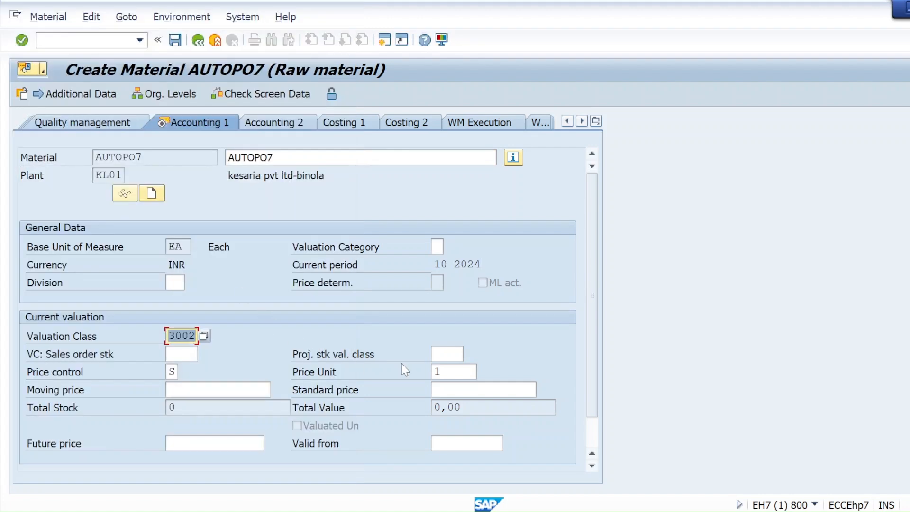
click(172, 372)
key(BackSpace)
text(V)
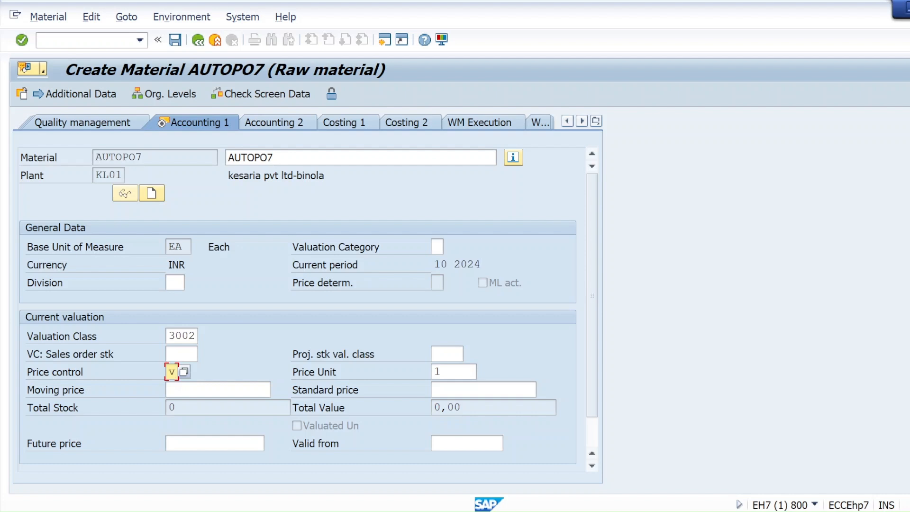
Set the moving price to 10 and save the material.
click(189, 390)
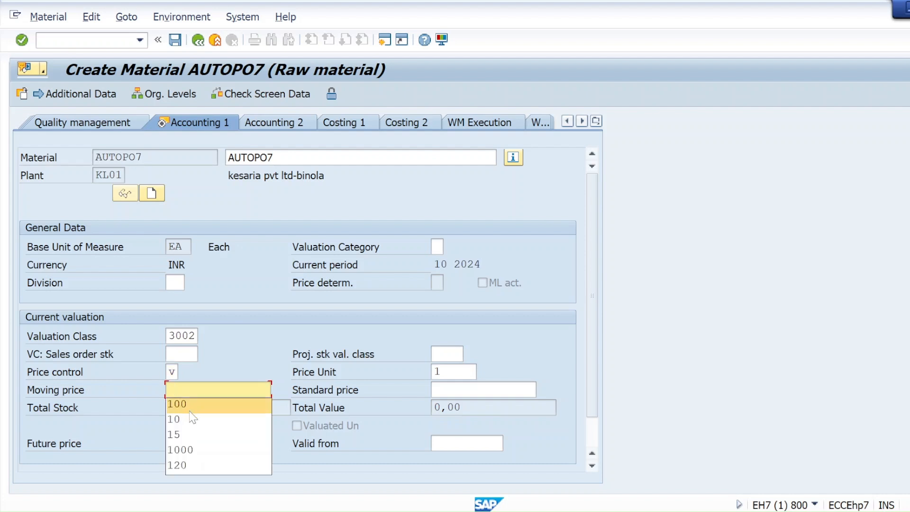
click(189, 420)
click(22, 41)
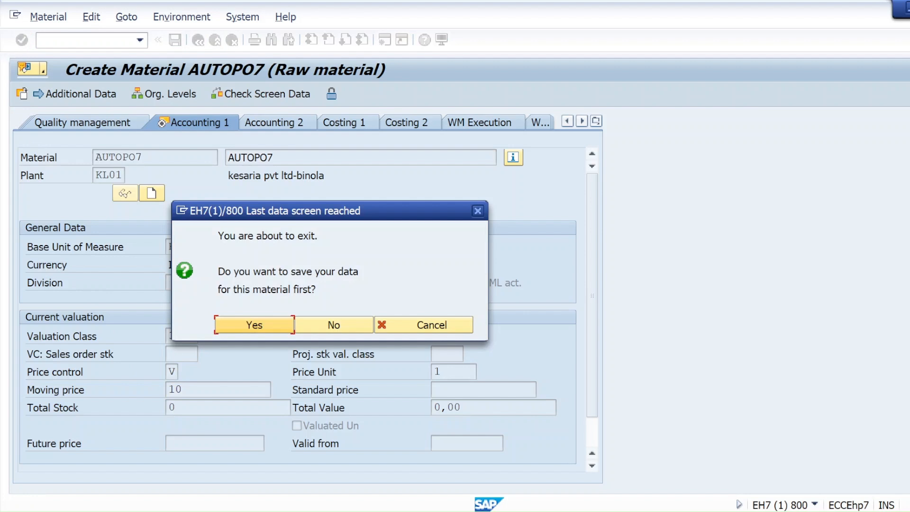
click(261, 326)
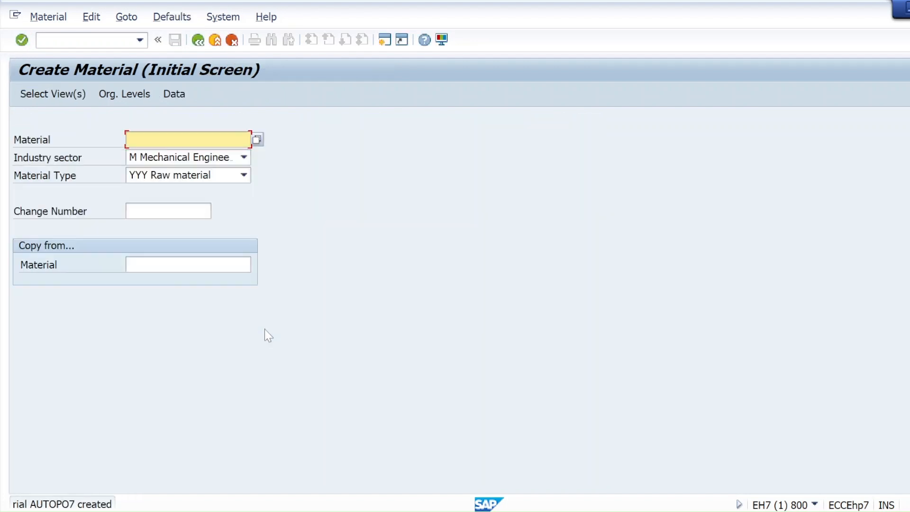
Open the full text of the status message, mark the material number in it and close the message details.
click(89, 504)
double_click(89, 504)
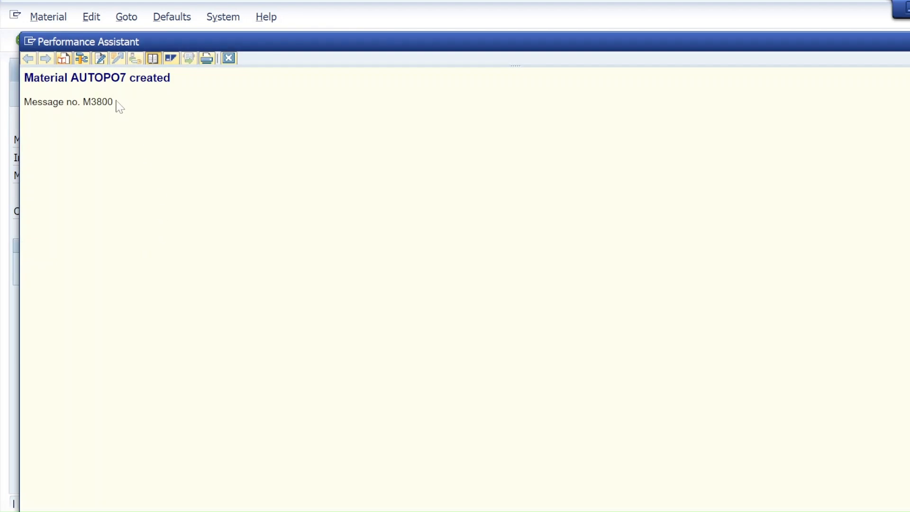
drag(126, 78, 71, 78)
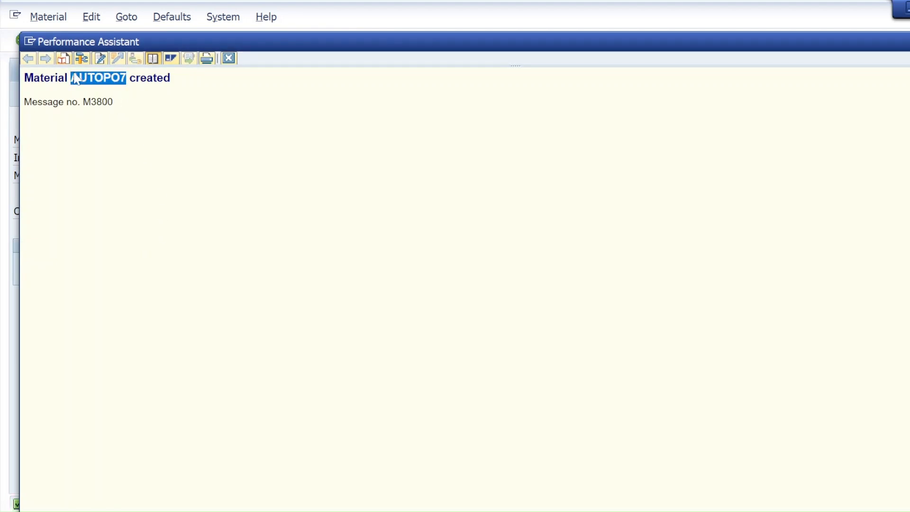
click(228, 58)
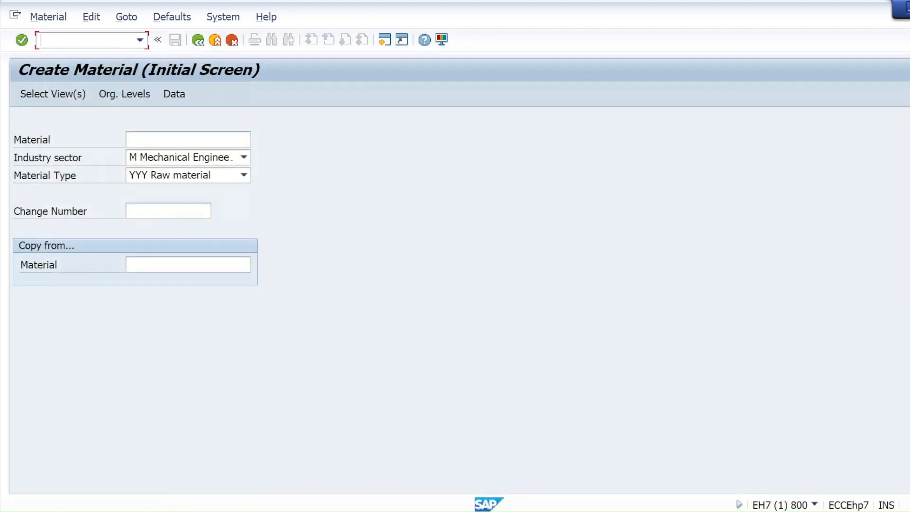
Open material AUTOPO7 for change with transaction MM02, selecting the Purchasing view for plant KL01.
text(/nmm02)
key(Return)
click(59, 94)
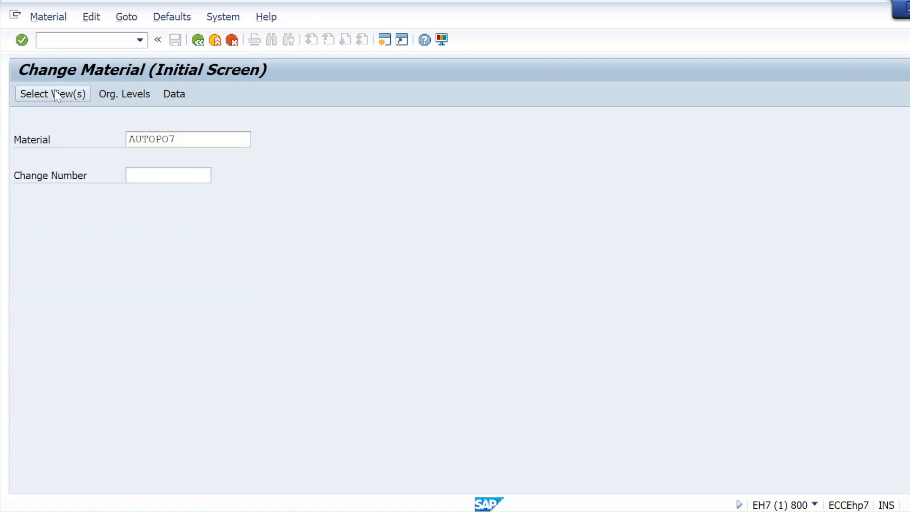
click(280, 234)
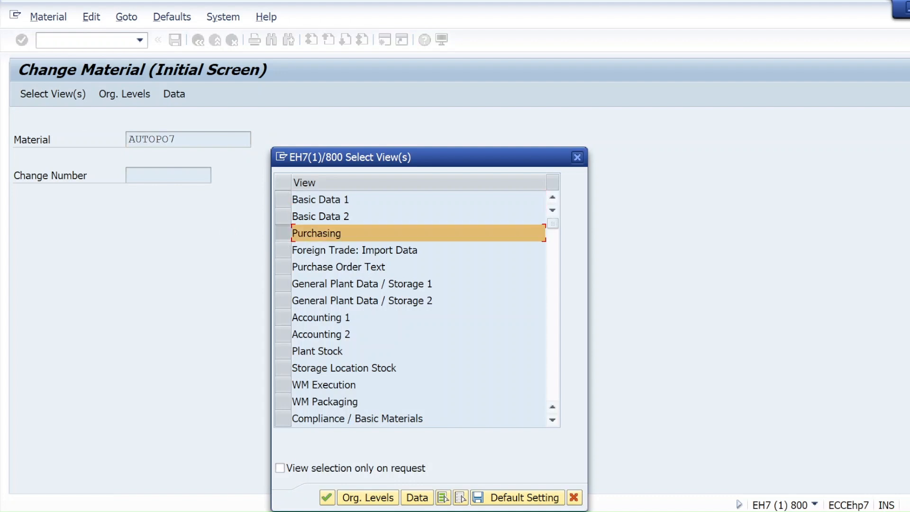
click(326, 497)
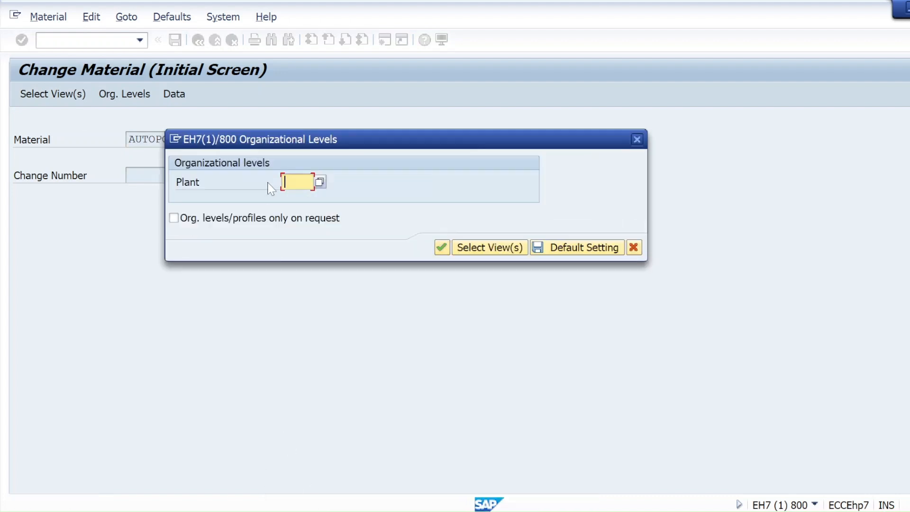
click(284, 185)
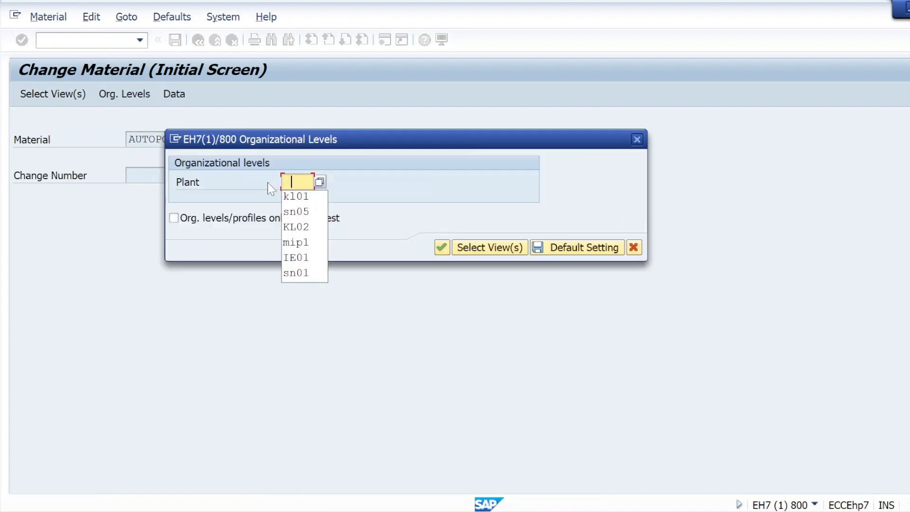
click(300, 196)
click(440, 247)
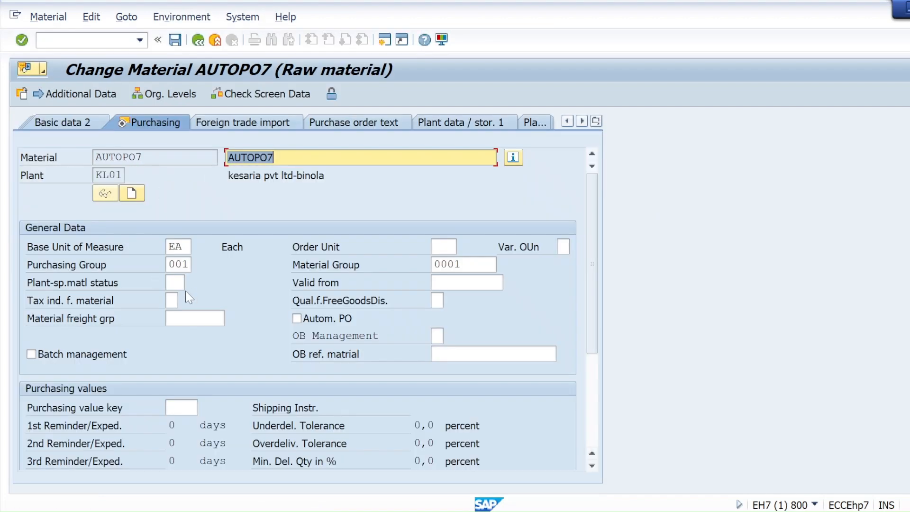
Activate Autom. PO in the purchasing data of AUTOPO7 and save the material.
scroll(185, 291, down, 3)
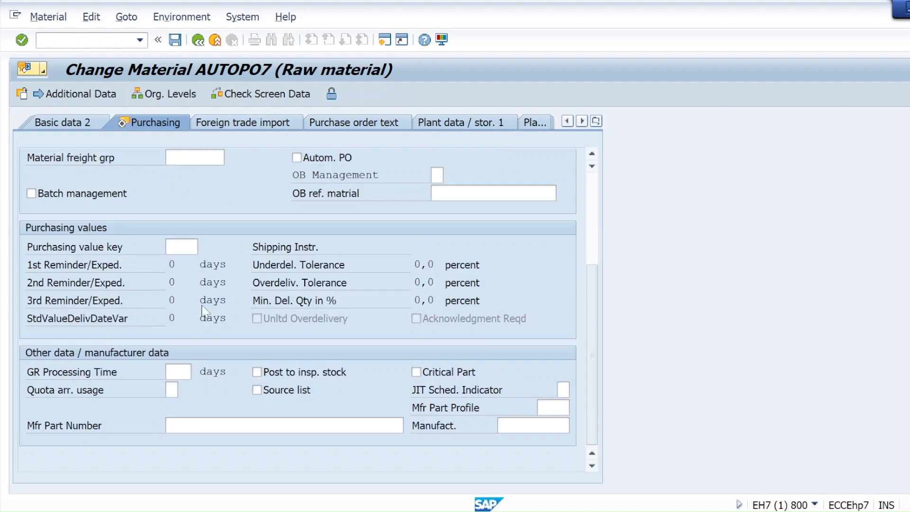
click(298, 158)
click(22, 40)
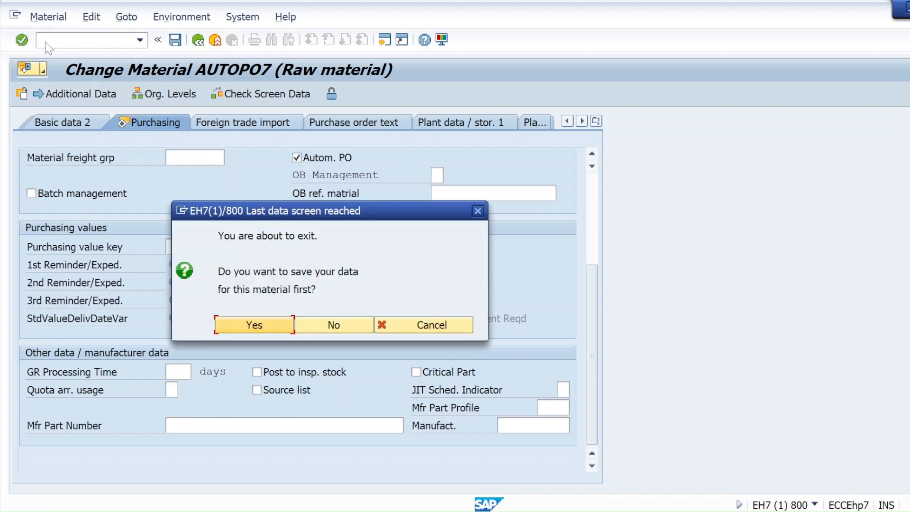
click(255, 326)
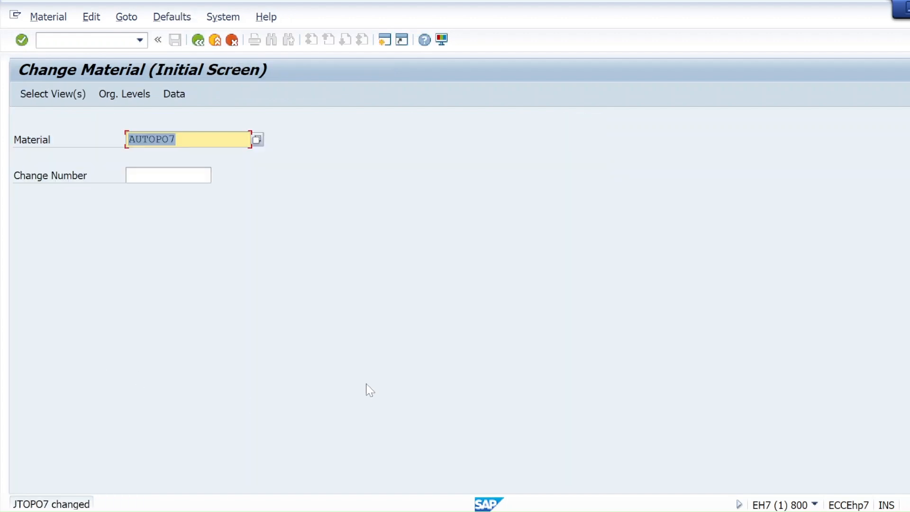
Open the full text of the status message and copy the material number AUTOPO7 from it.
double_click(105, 504)
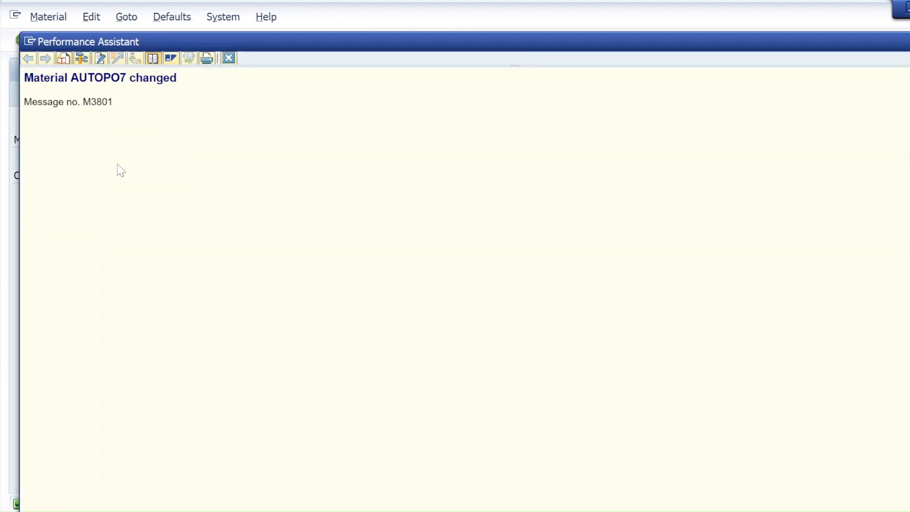
drag(126, 78, 70, 78)
key(ctrl+c)
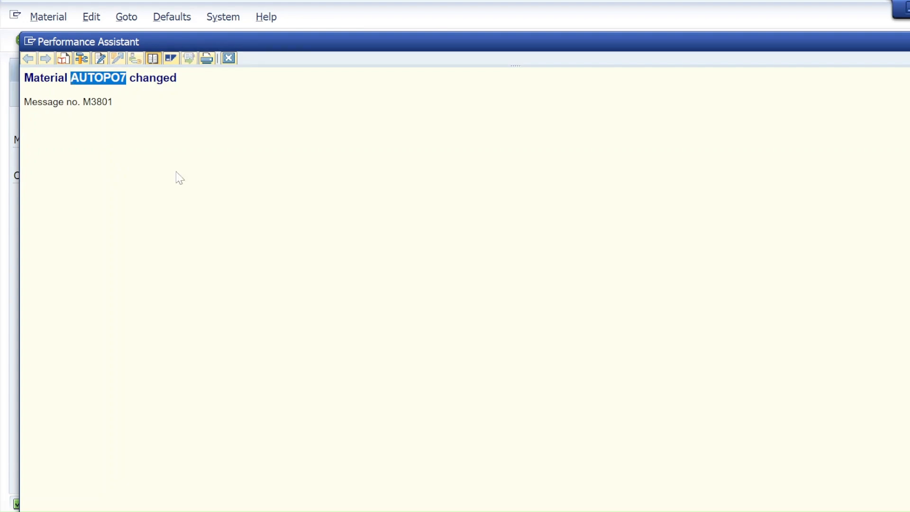
Switch to Notepad and replace the existing vendor note with the copied material number AUTOPO7.
key(super)
text(note)
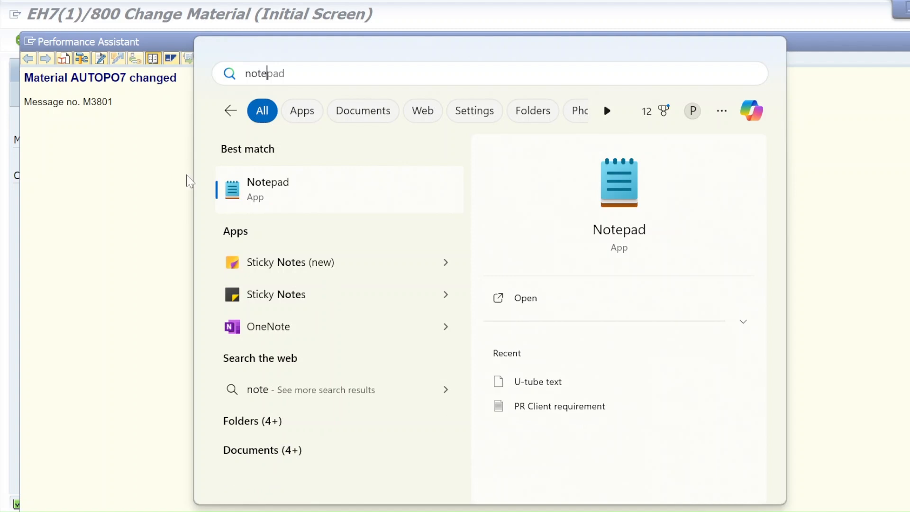
click(258, 192)
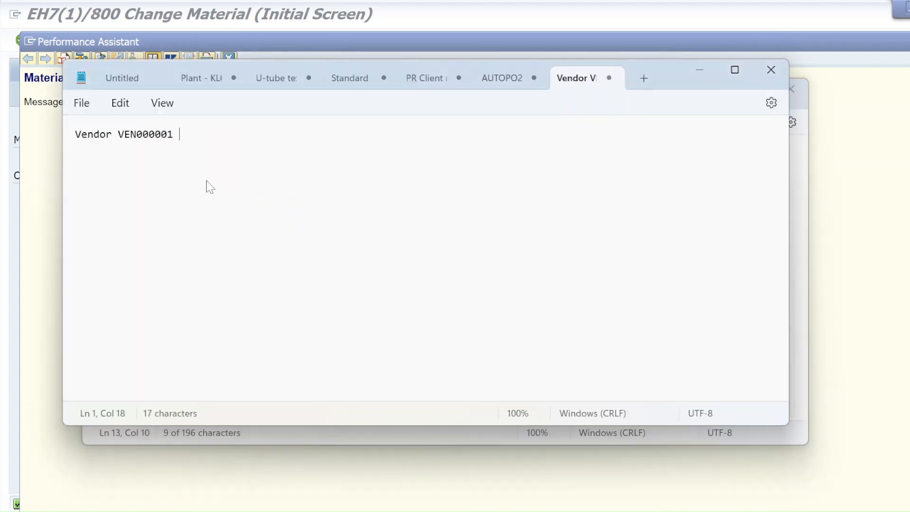
key(BackSpace)
key(BackSpace)
key(BackSpace)
key(BackSpace)
key(BackSpace)
key(BackSpace)
key(BackSpace)
key(BackSpace)
key(BackSpace)
key(BackSpace)
key(BackSpace)
key(BackSpace)
key(BackSpace)
key(BackSpace)
key(BackSpace)
key(BackSpace)
key(BackSpace)
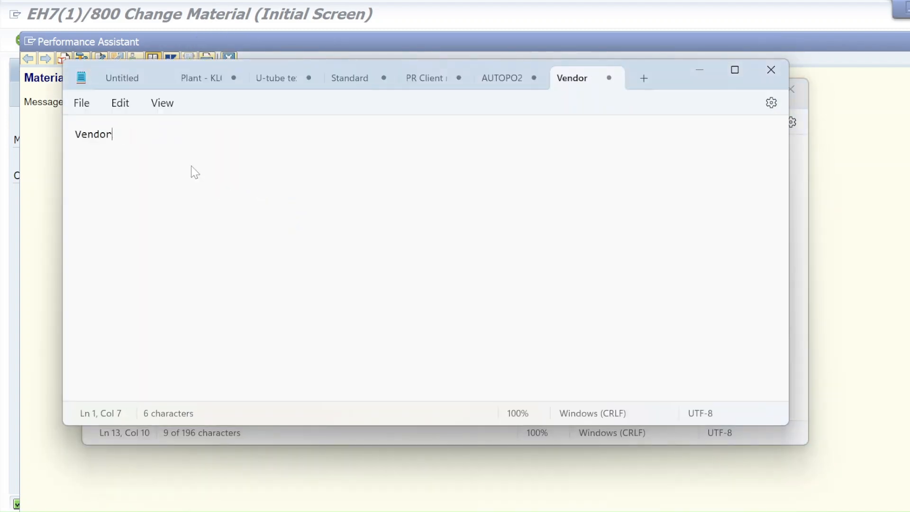
key(ctrl+v)
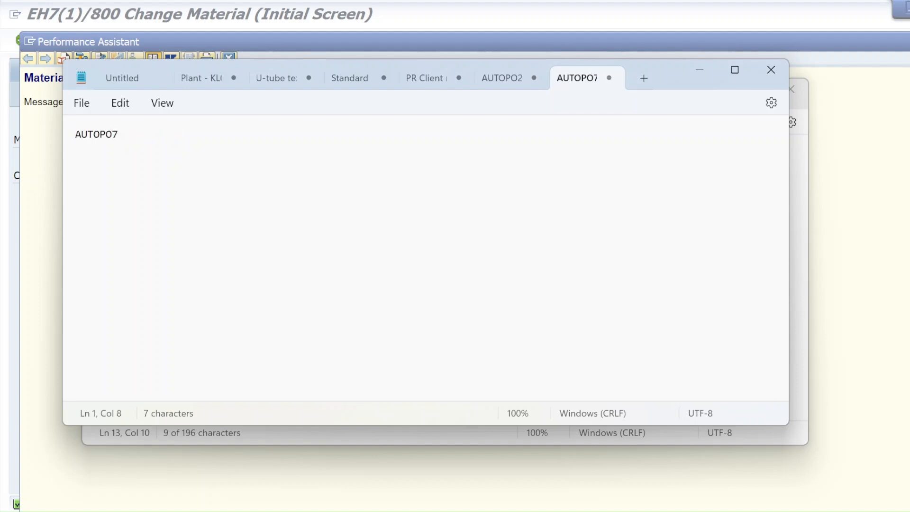
Minimize both Notepad windows and close the message details in SAP.
click(692, 64)
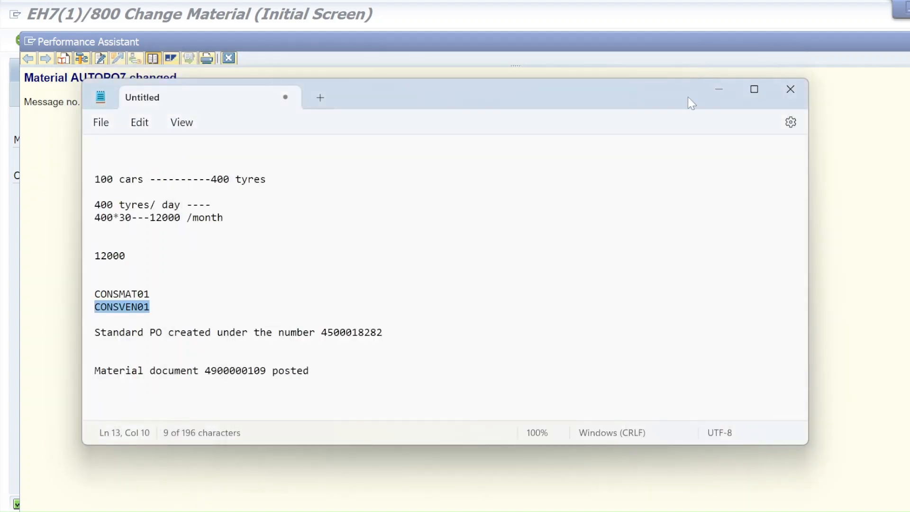
click(721, 89)
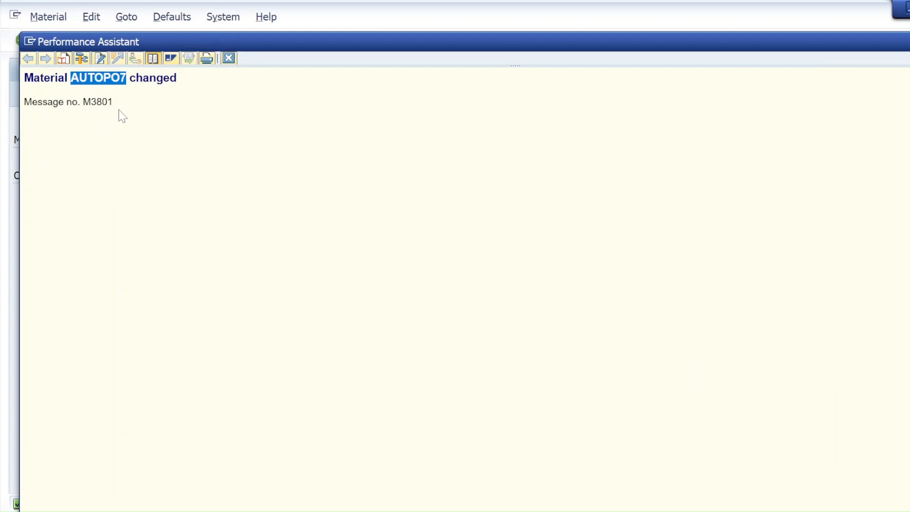
click(229, 58)
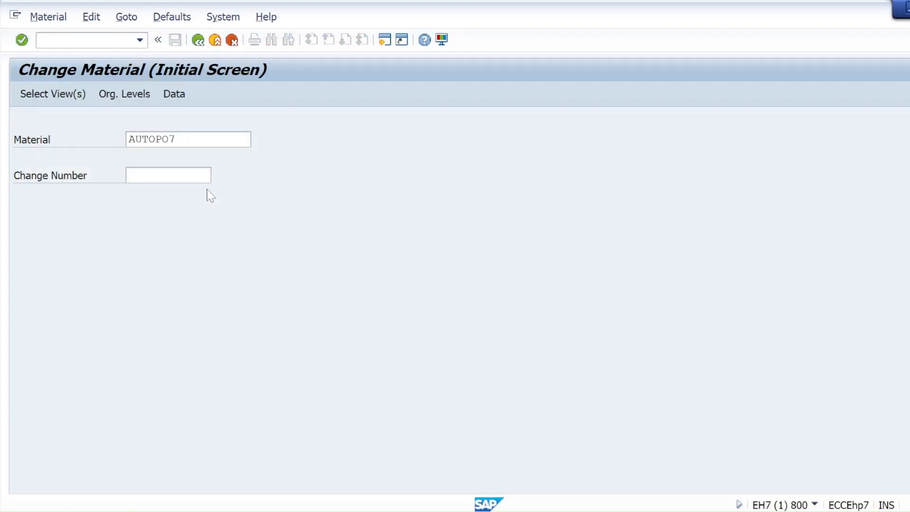
Switch to the Auto PO document in Word and review the purchasing view requirement and the Step3 vendor heading.
key(alt+Tab)
key(Down)
key(Left)
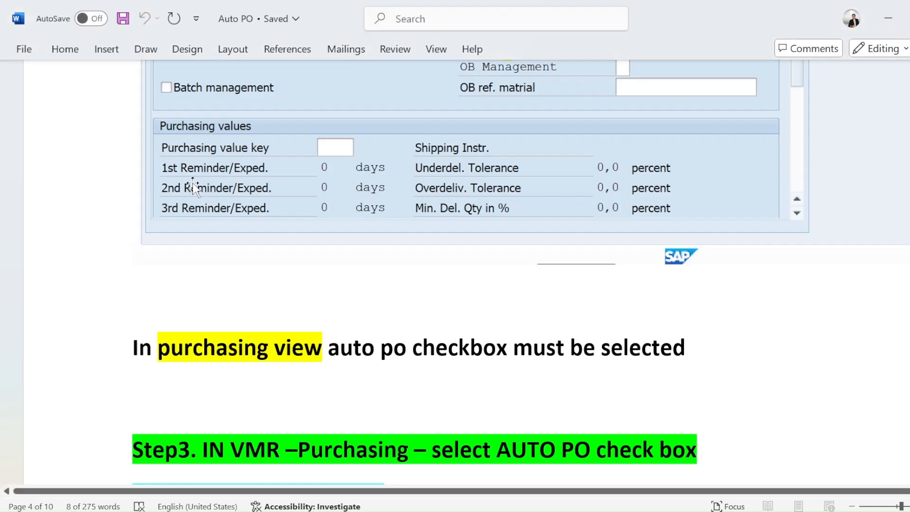
scroll(195, 185, down, 5)
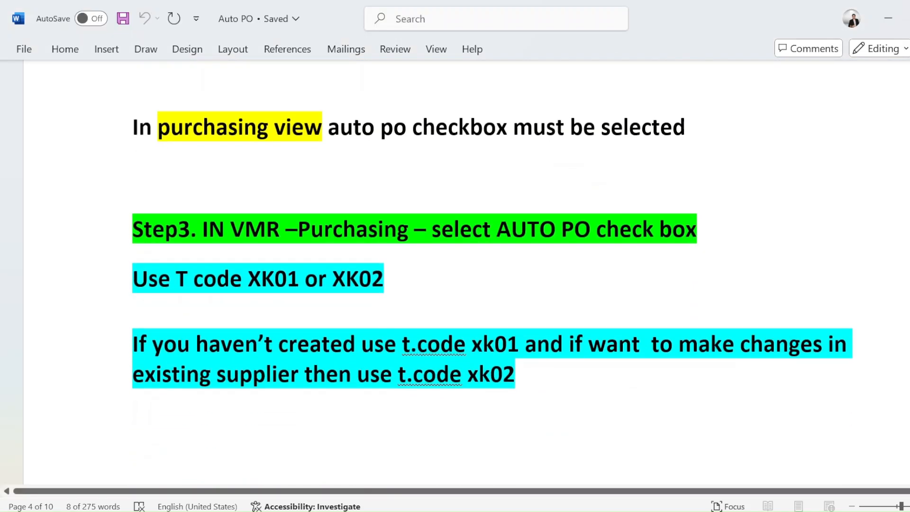
scroll(447, 224, up, 7)
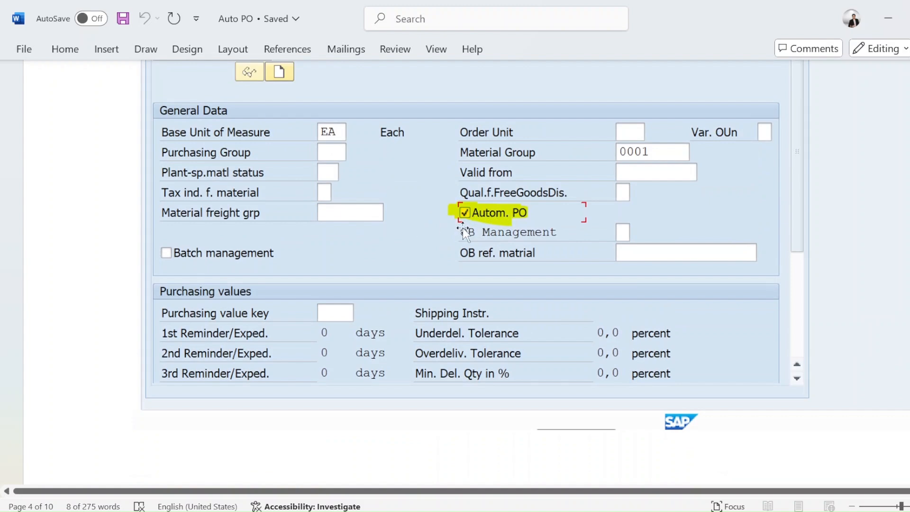
scroll(460, 224, down, 10)
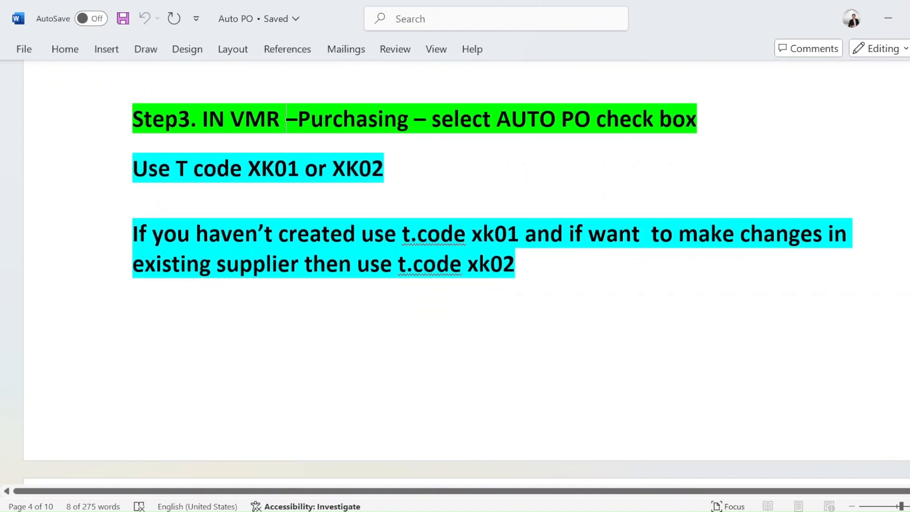
drag(286, 123, 228, 124)
drag(408, 122, 310, 123)
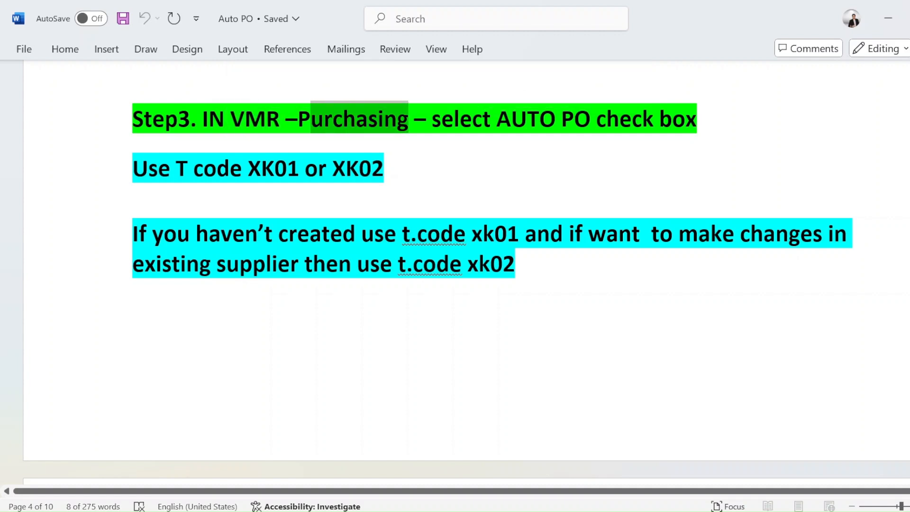
drag(490, 120, 687, 129)
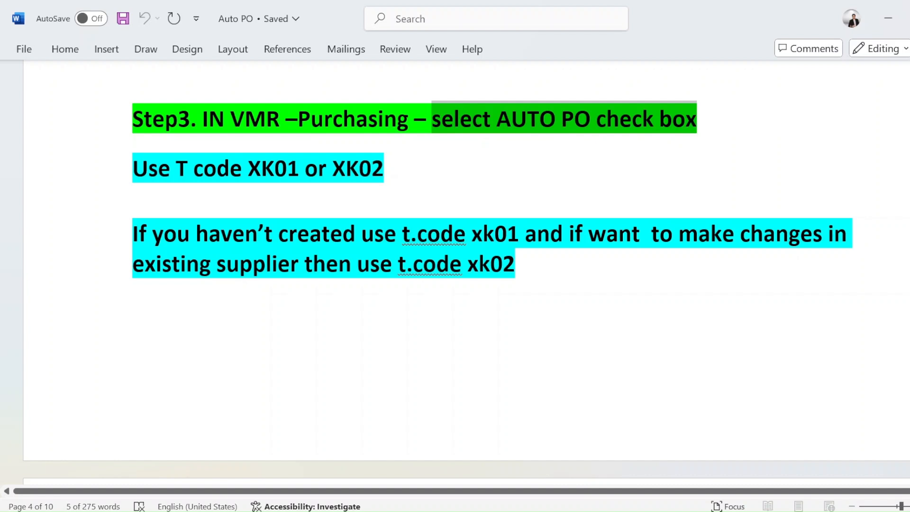
Read when to use transaction codes XK01 and XK02, and examine the Change Vendor purchasing data screenshot.
drag(332, 168, 398, 169)
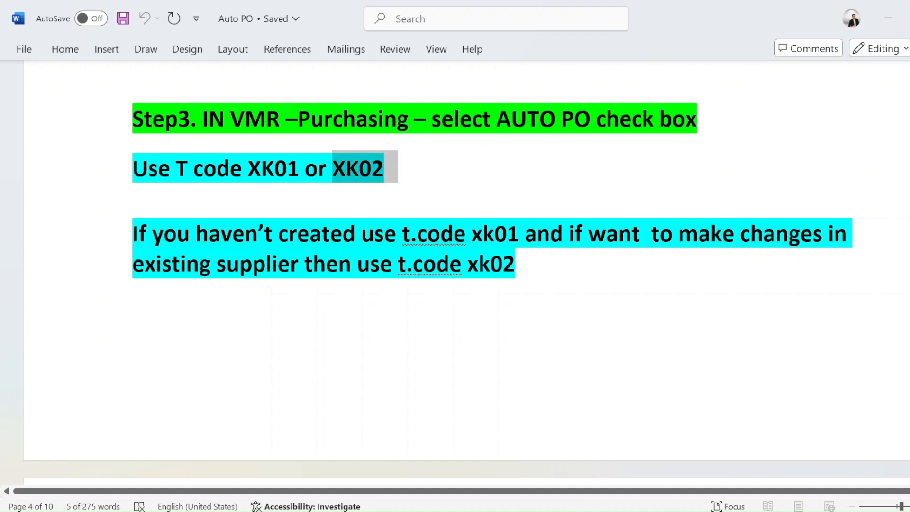
click(337, 192)
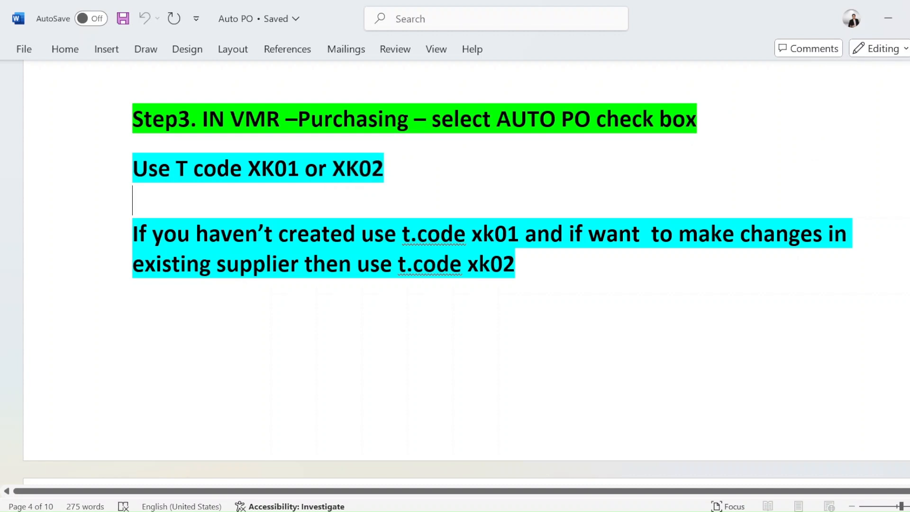
mouse_move(300, 169)
mouse_down()
mouse_move(247, 169)
mouse_move(298, 178)
mouse_up()
click(255, 191)
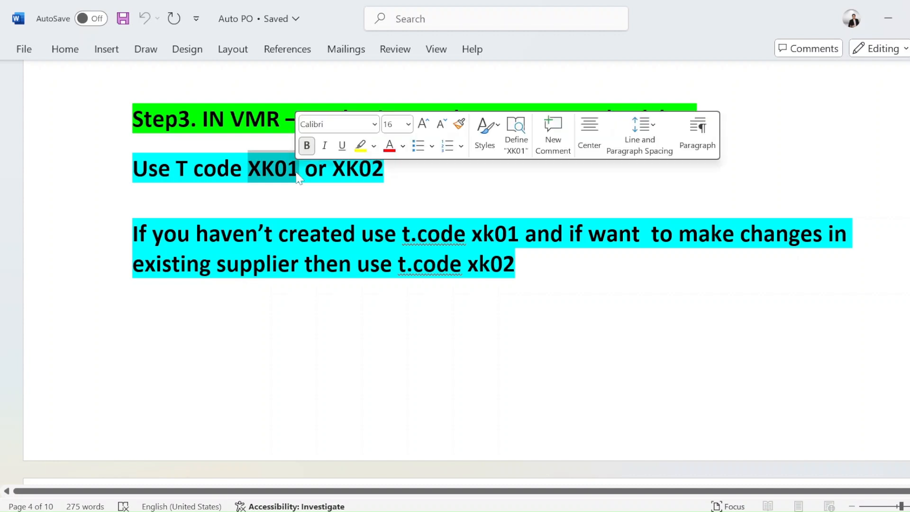
click(133, 234)
drag(133, 234, 828, 236)
click(518, 257)
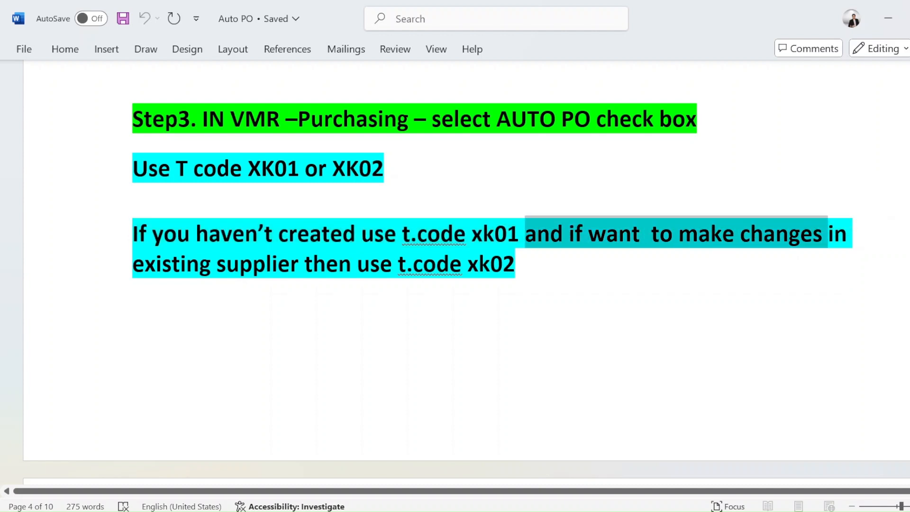
click(475, 283)
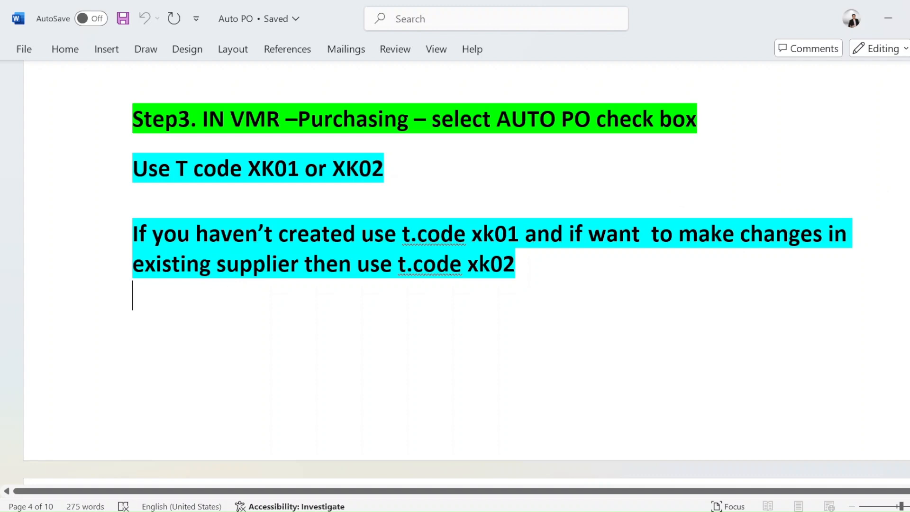
scroll(313, 280, down, 10)
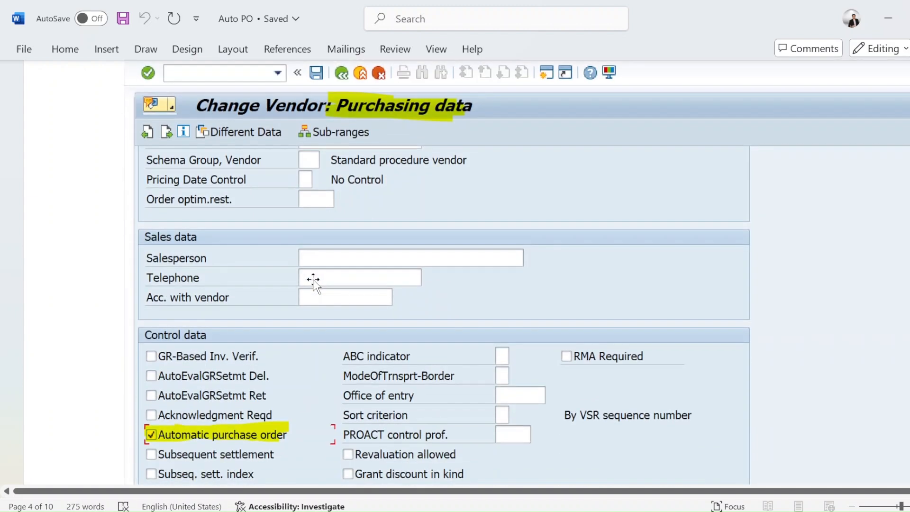
scroll(313, 280, up, 1)
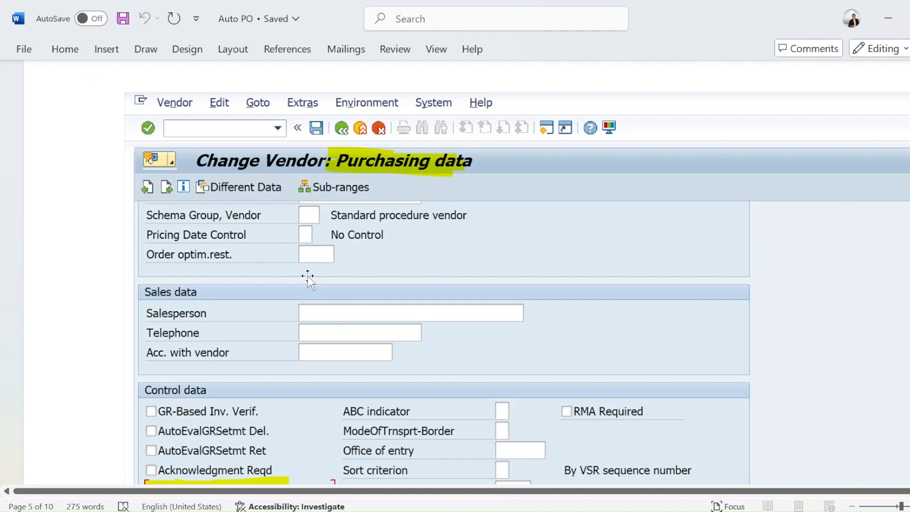
Switch back to SAP and start vendor creation with transaction XK01.
key(alt+Tab)
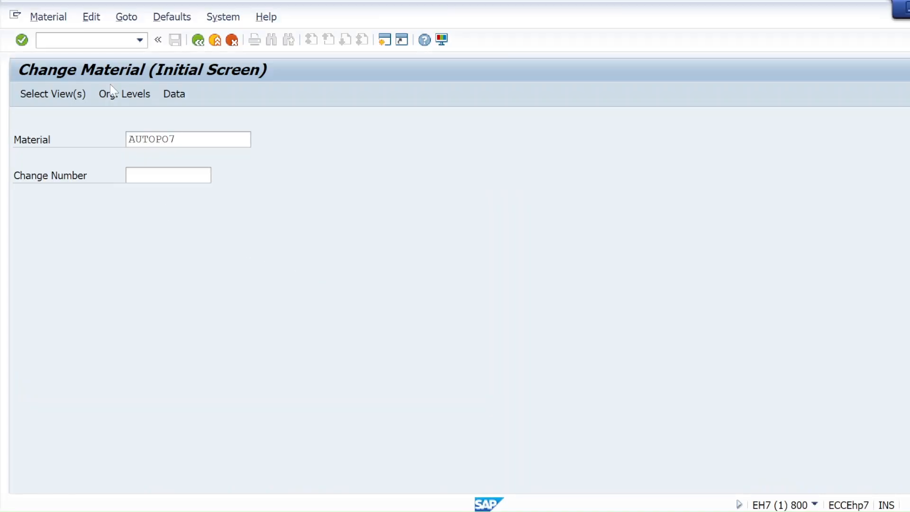
click(93, 41)
text(/n)
text(xk01)
key(Return)
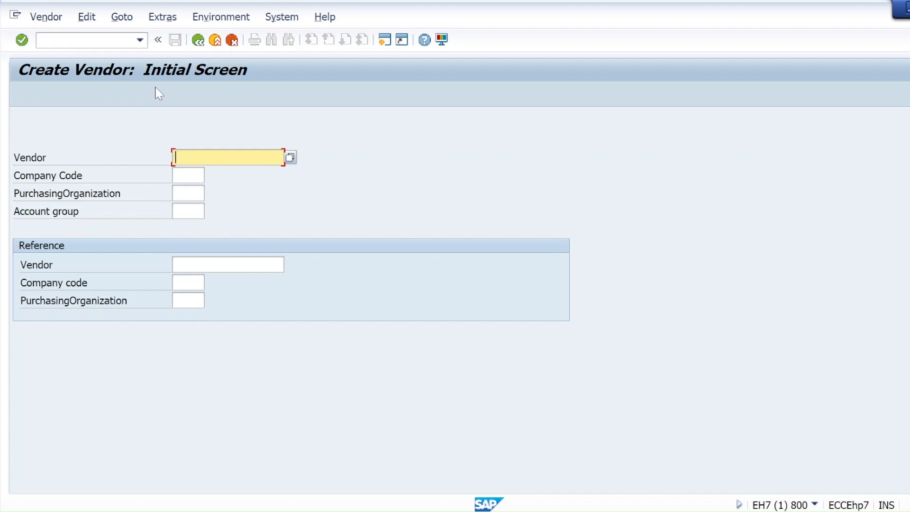
Check the noted material number in Notepad and return to the vendor creation screen in SAP.
key(alt+Tab)
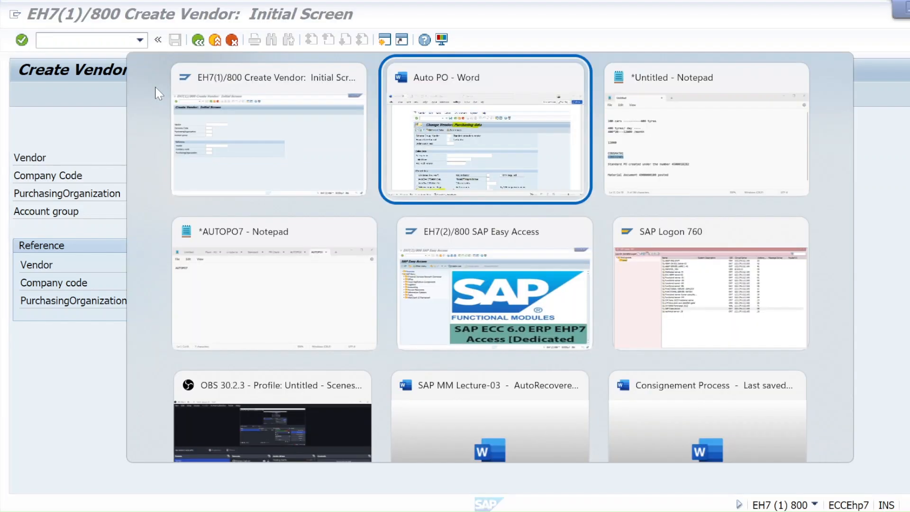
key(alt+Down)
key(alt+Left)
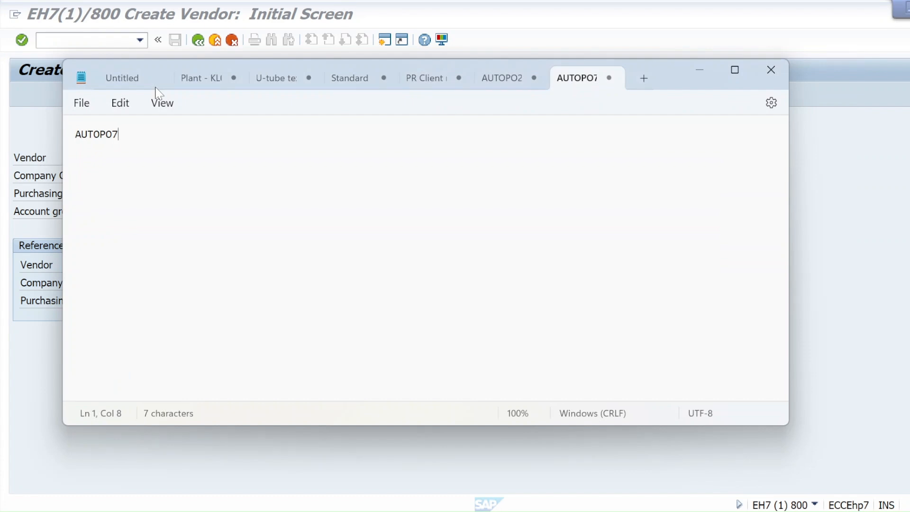
key(alt+Tab)
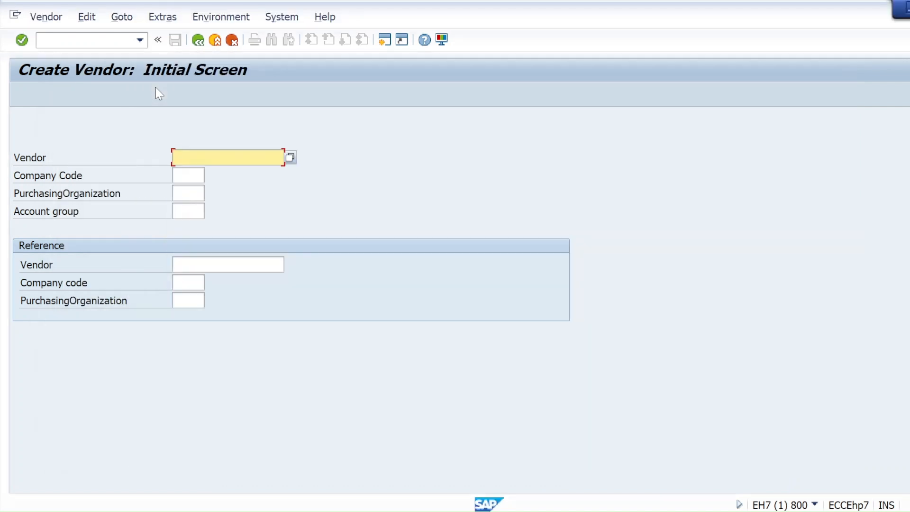
Start vendor autopoven7 for company code krip, purchasing organization krp1 and account group 0001, and continue to the accounting information.
text(auto)
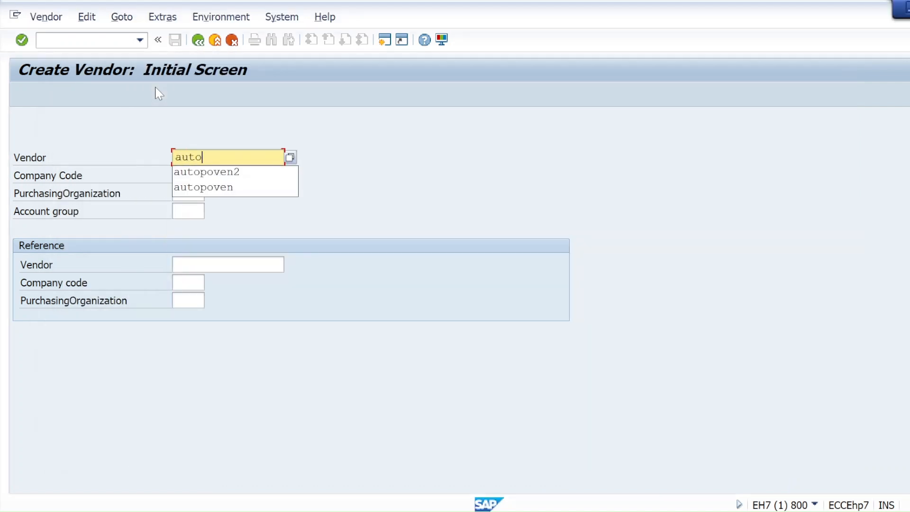
text(poven)
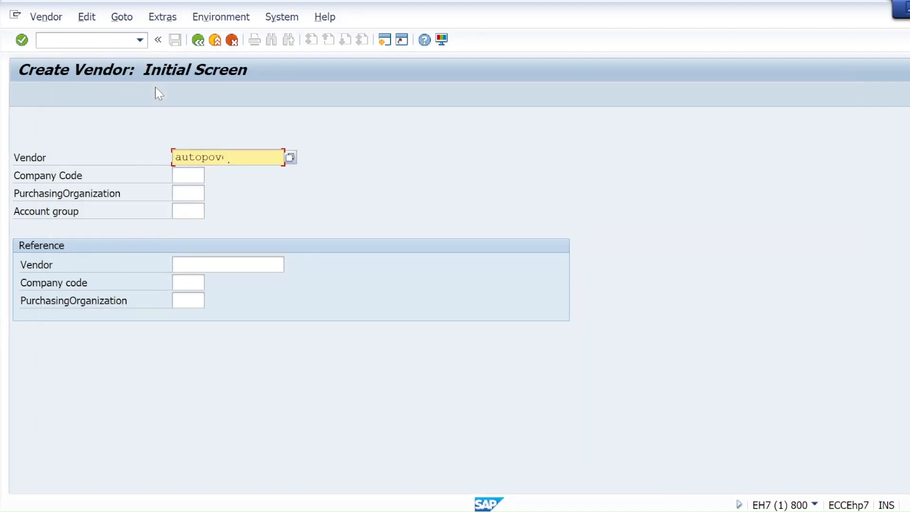
text(7)
click(188, 175)
text(krip)
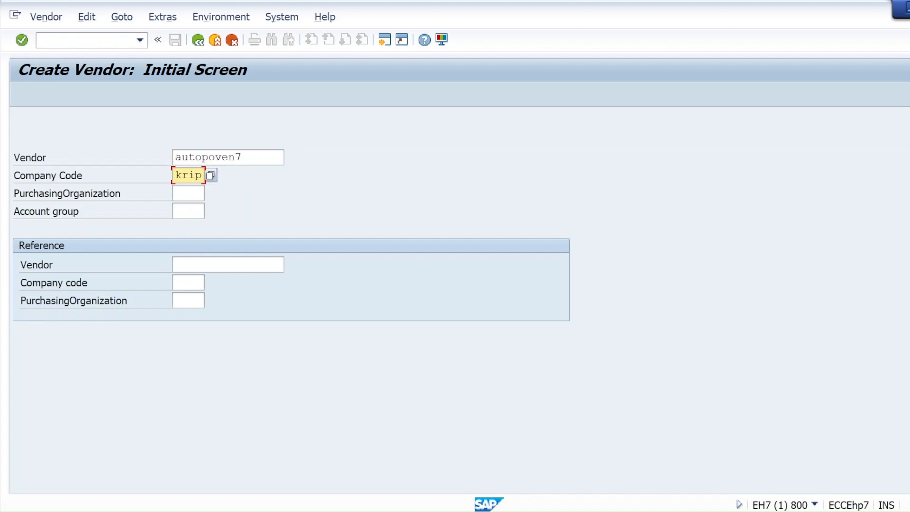
click(188, 193)
text(krp1)
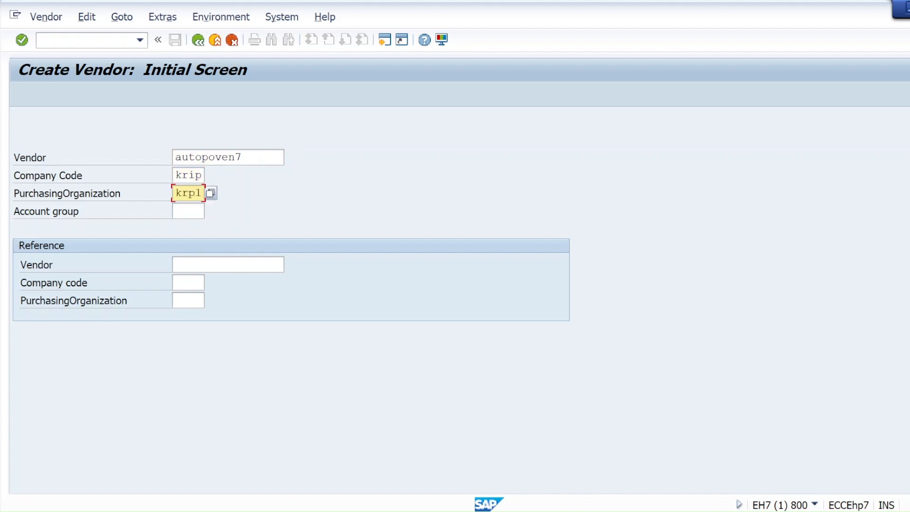
click(188, 211)
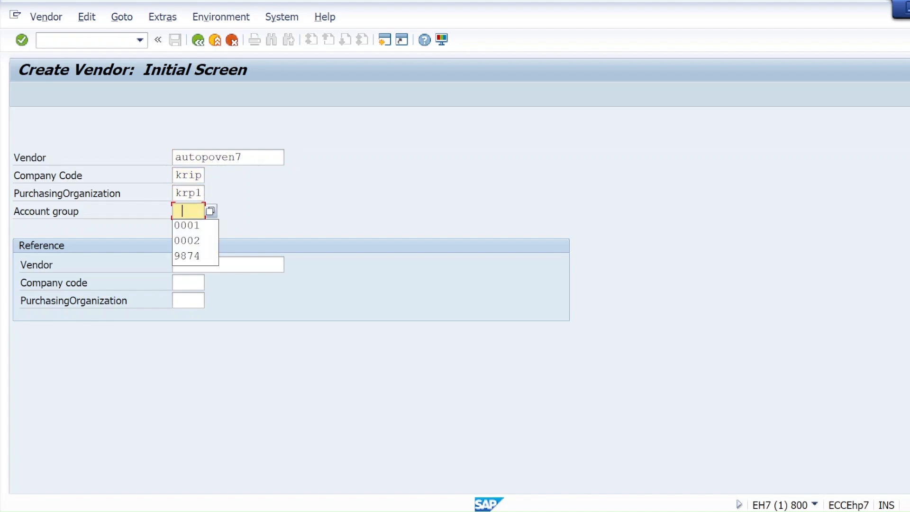
click(191, 227)
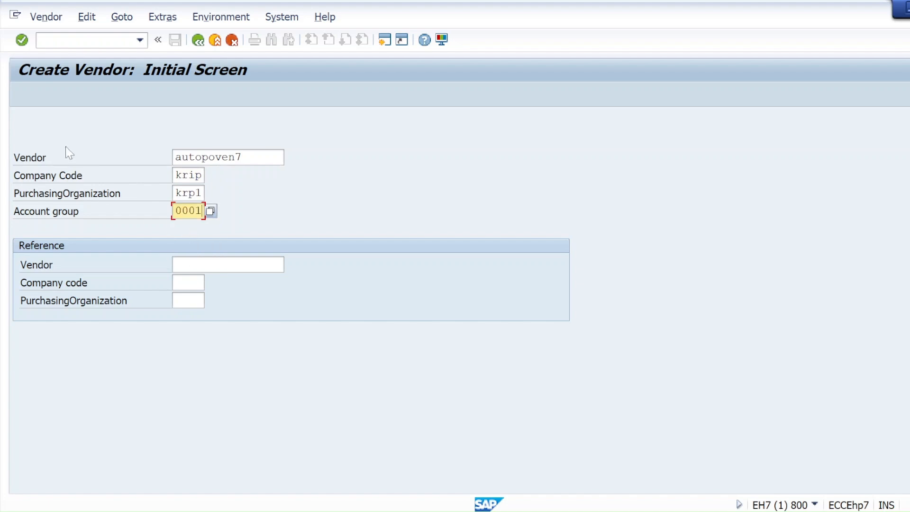
click(22, 40)
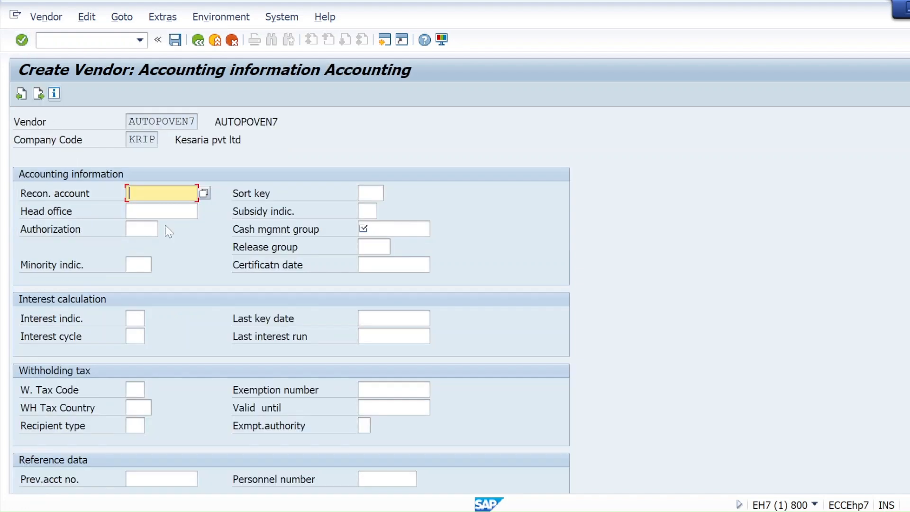
Set the reconciliation account to 160000 and the cash management group to A1, and proceed through the accounting screens to the purchasing data.
click(150, 192)
click(149, 208)
click(381, 228)
click(387, 246)
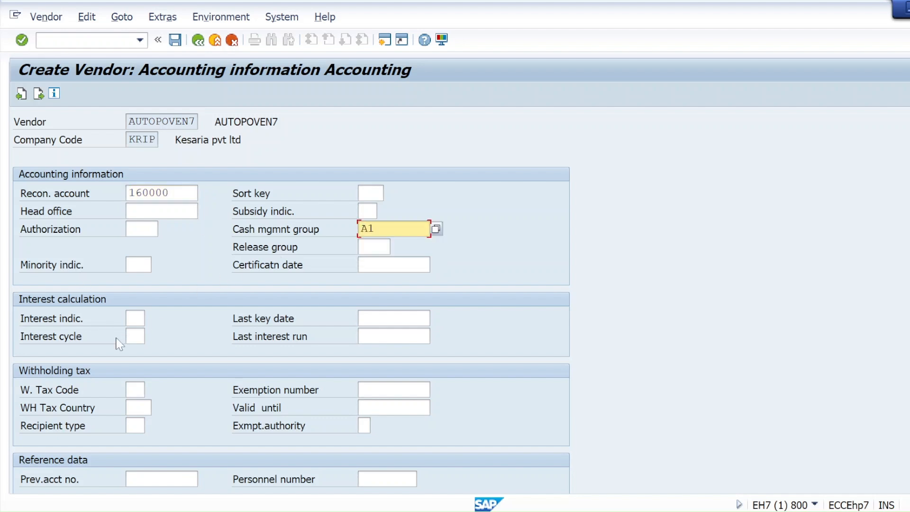
scroll(120, 343, down, 3)
click(21, 42)
click(142, 207)
click(22, 40)
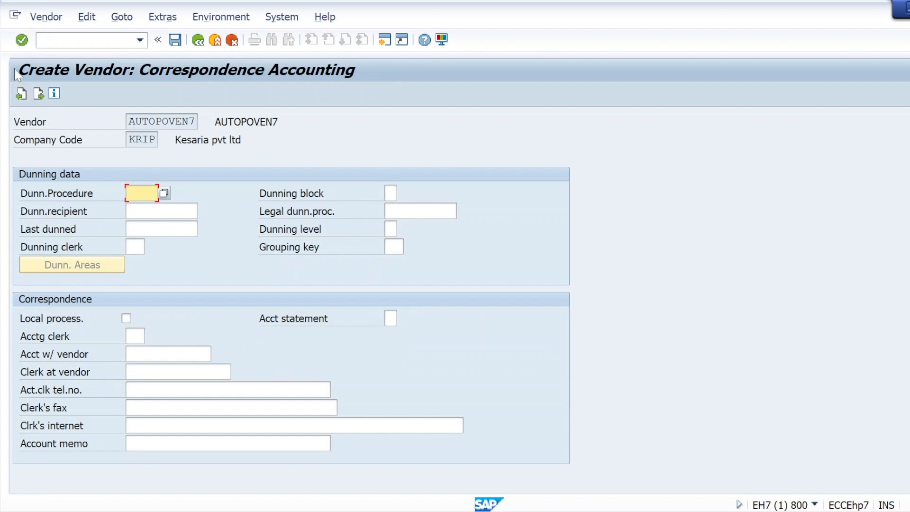
click(22, 41)
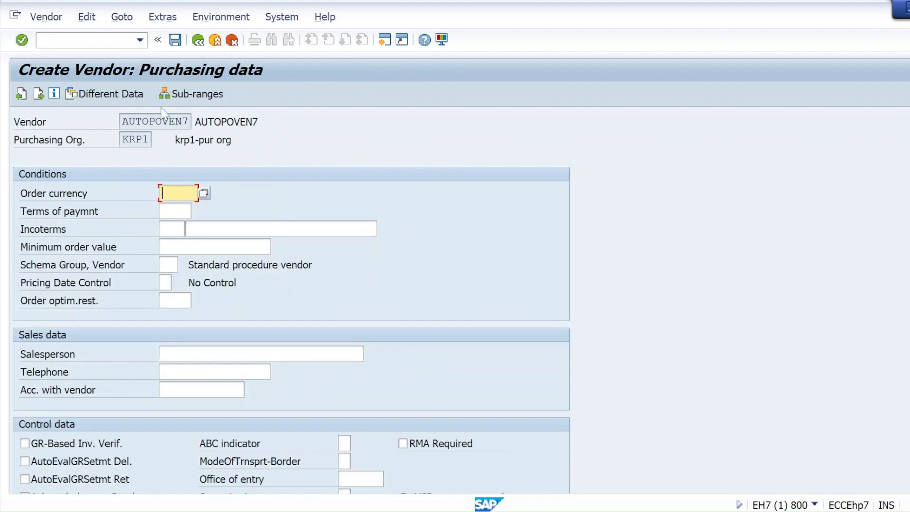
Set the vendor's order currency to INR and enable Automatic purchase order in the control data.
click(178, 193)
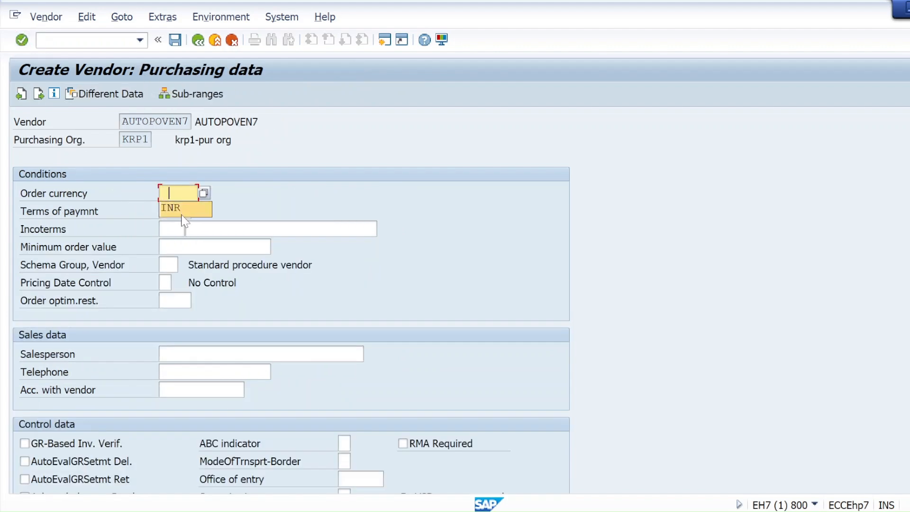
click(172, 203)
scroll(146, 369, down, 1)
scroll(143, 379, down, 4)
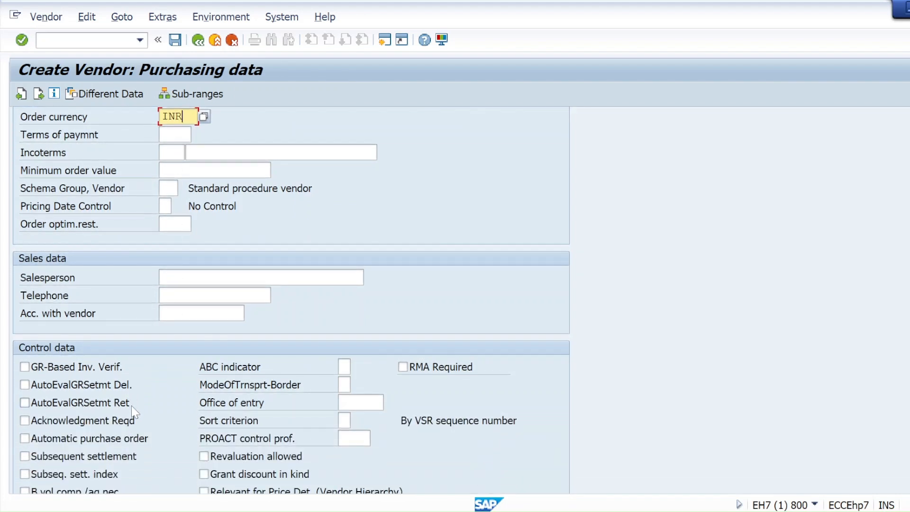
scroll(135, 411, down, 1)
scroll(135, 410, down, 1)
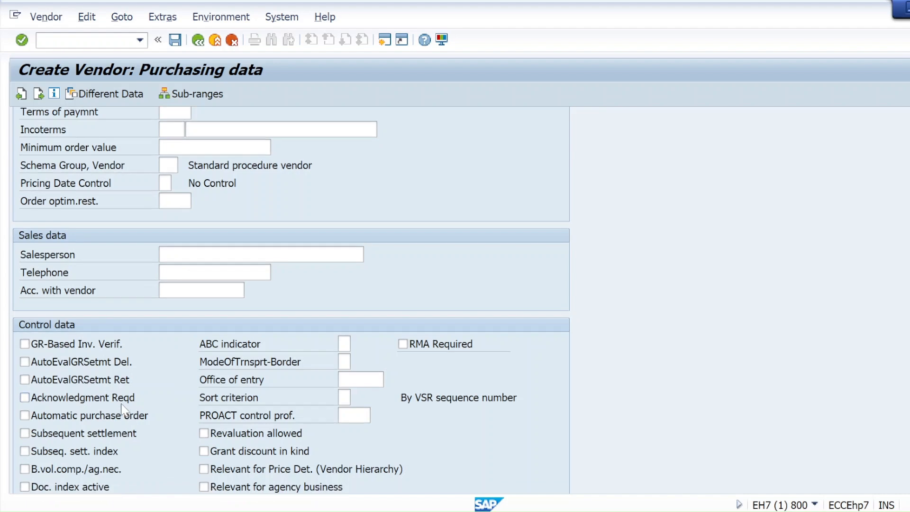
click(24, 415)
Continue past the vendor's partner functions and save the new vendor.
click(22, 41)
click(23, 42)
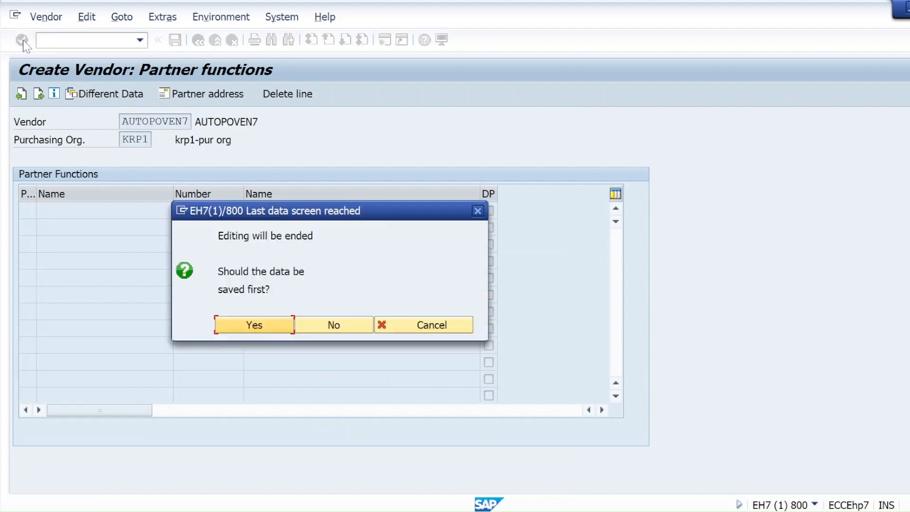
click(254, 326)
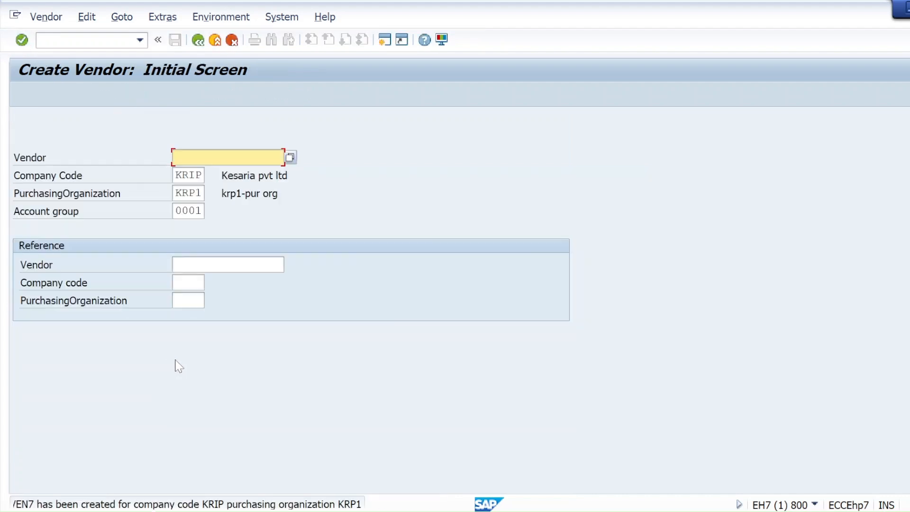
Copy vendor number AUTOPOVEN7 from the creation message into the AUTOPO7 Notepad note, and return to the vendor creation screen in SAP.
click(132, 504)
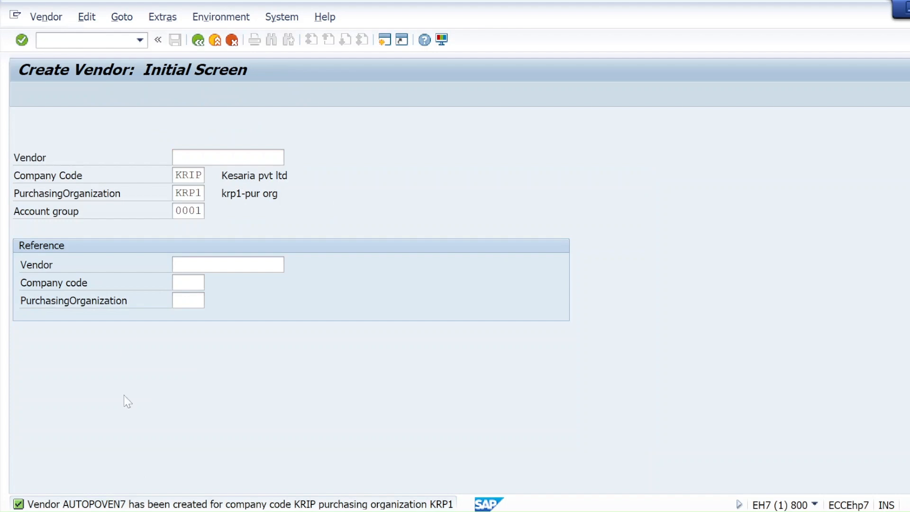
drag(146, 78, 68, 78)
key(ctrl+c)
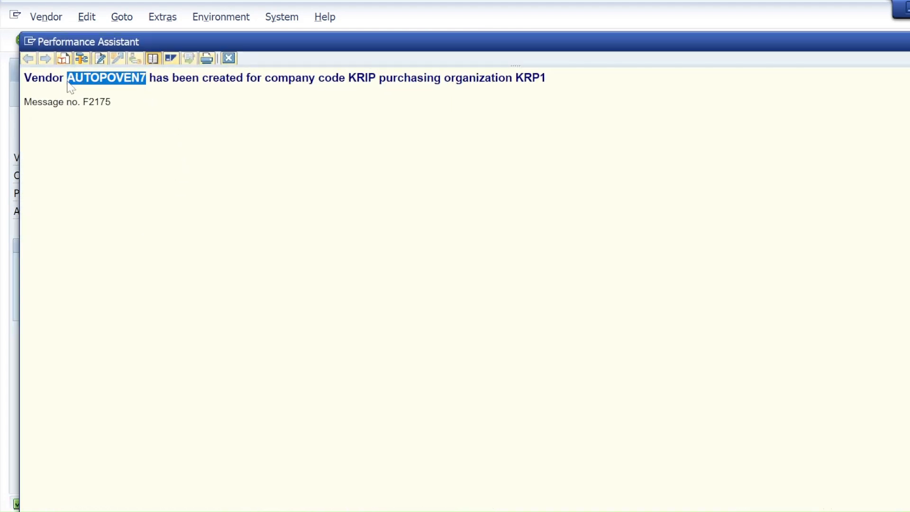
key(alt+Tab)
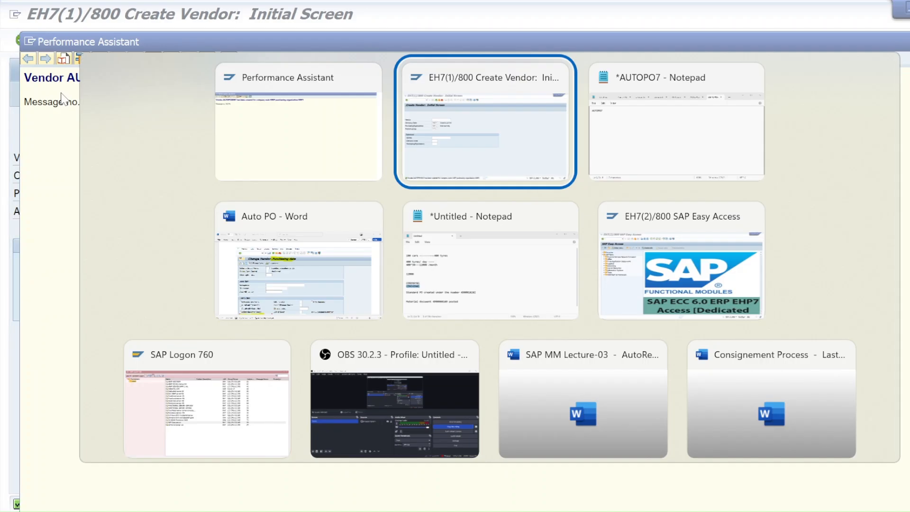
key(alt+Tab)
key(Return)
key(ctrl+v)
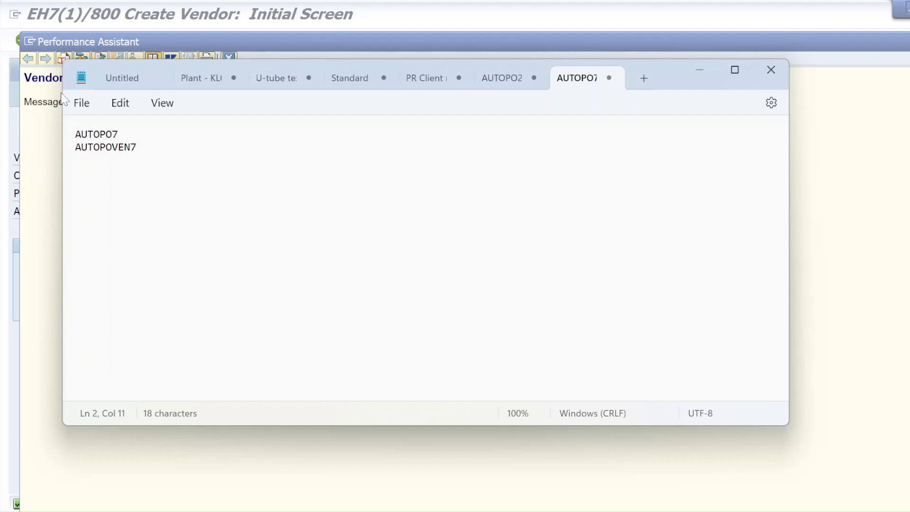
click(691, 70)
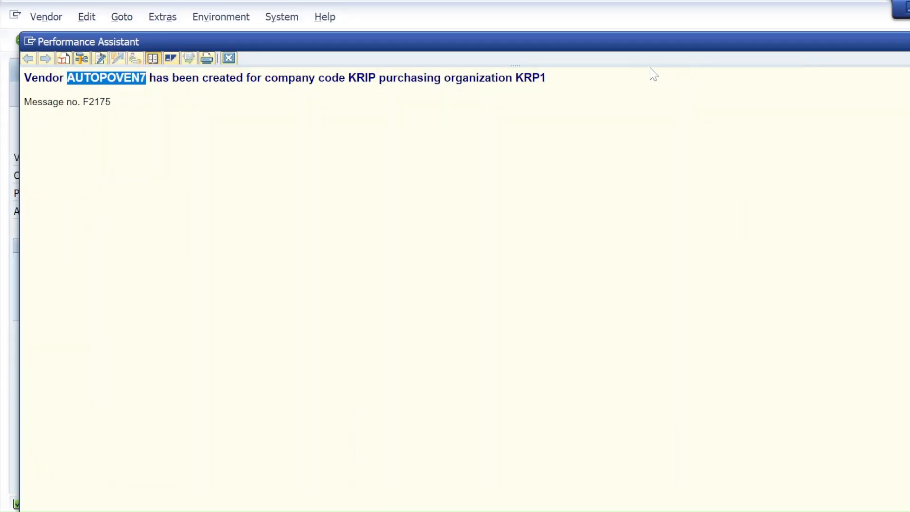
click(232, 59)
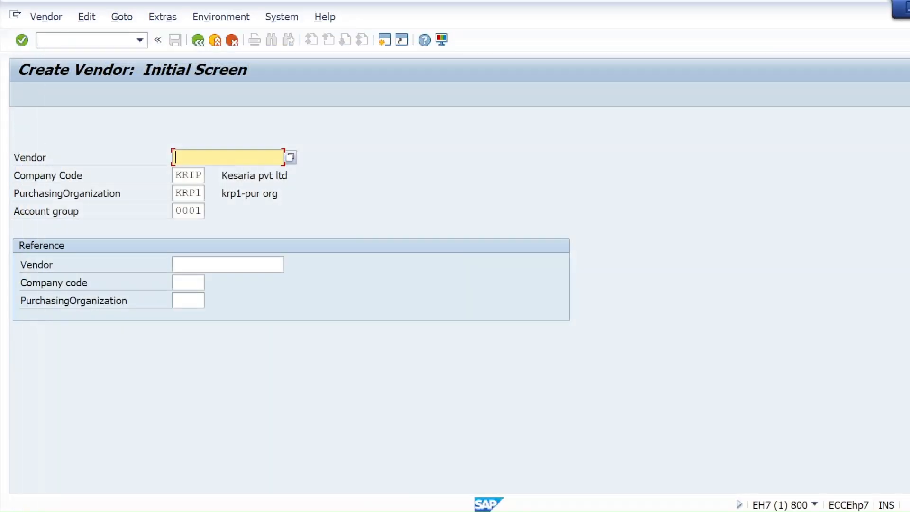
Switch to the Auto PO document in Word and review the Step4 purchase info record heading and its transaction code.
key(alt+Tab)
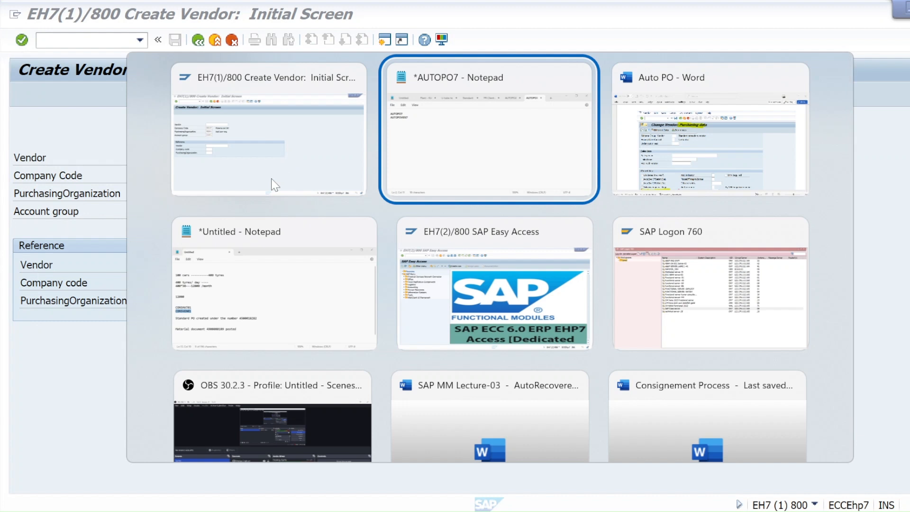
key(alt+Tab)
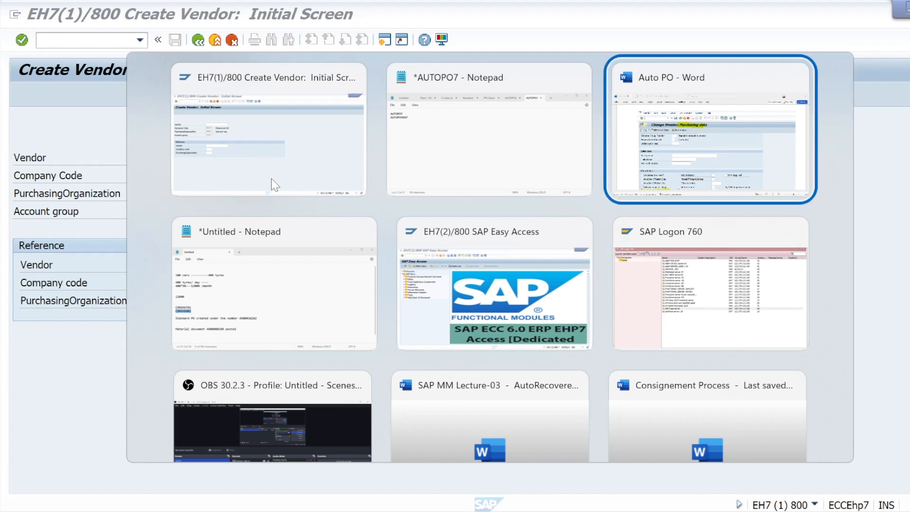
scroll(455, 236, down, 10)
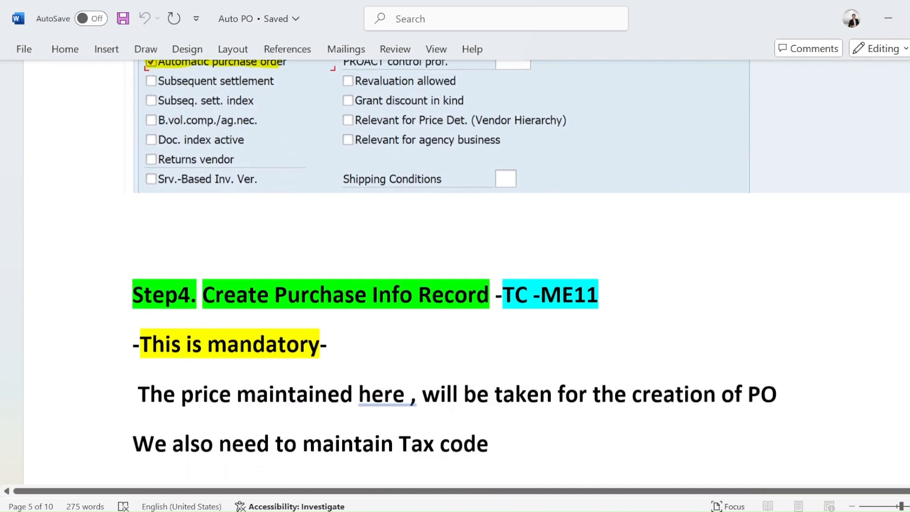
drag(224, 228, 477, 235)
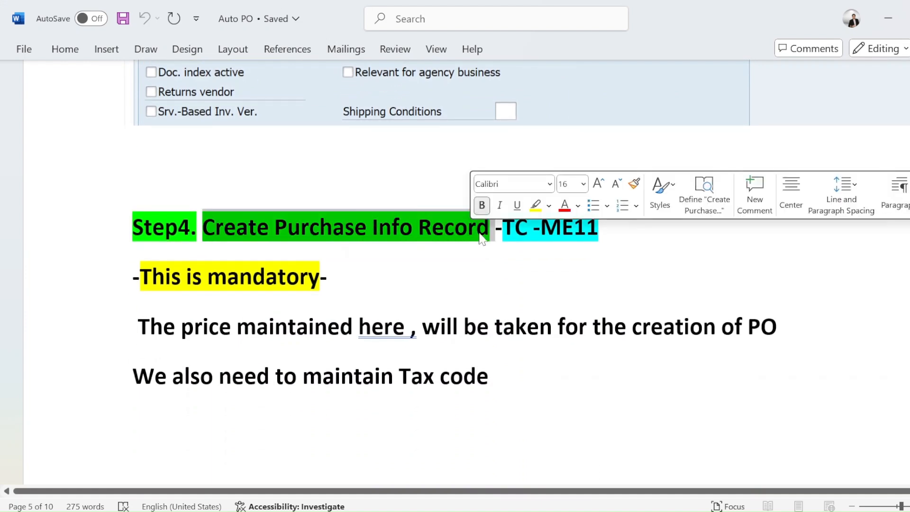
click(528, 228)
drag(599, 228, 504, 229)
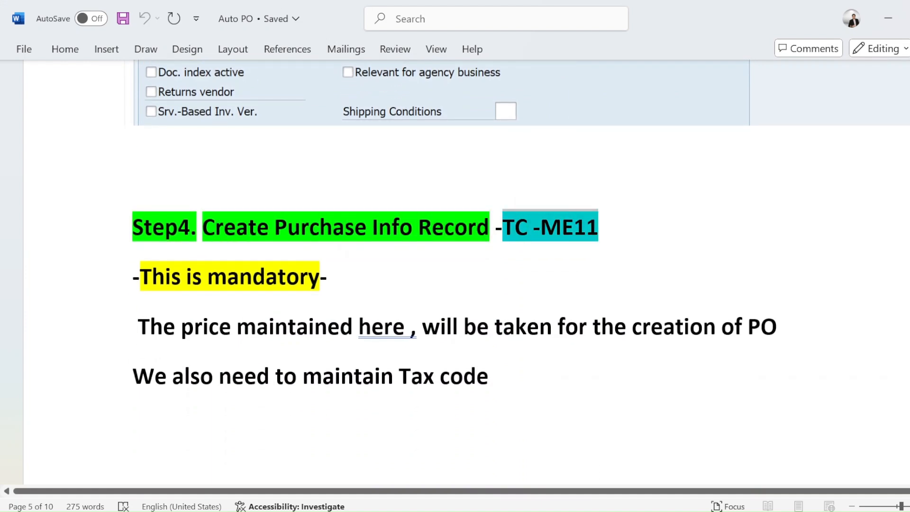
Read the price and tax code requirements for the info record, and examine the purchasing organization data screenshot.
scroll(504, 229, down, 2)
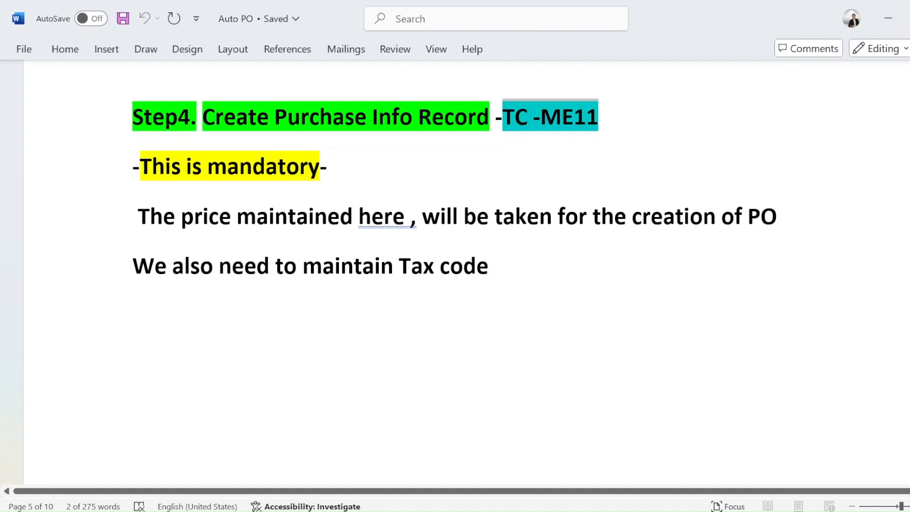
drag(140, 223, 373, 232)
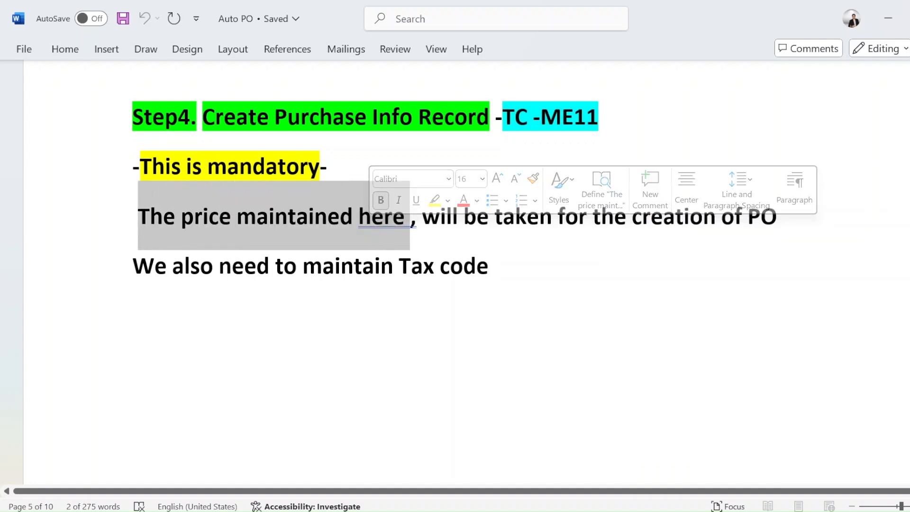
click(341, 266)
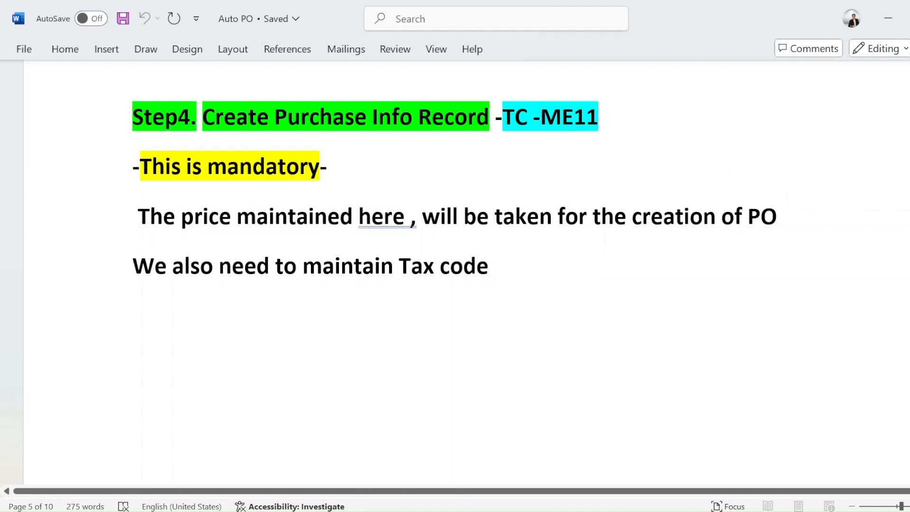
drag(488, 275, 361, 293)
click(343, 304)
scroll(255, 243, down, 10)
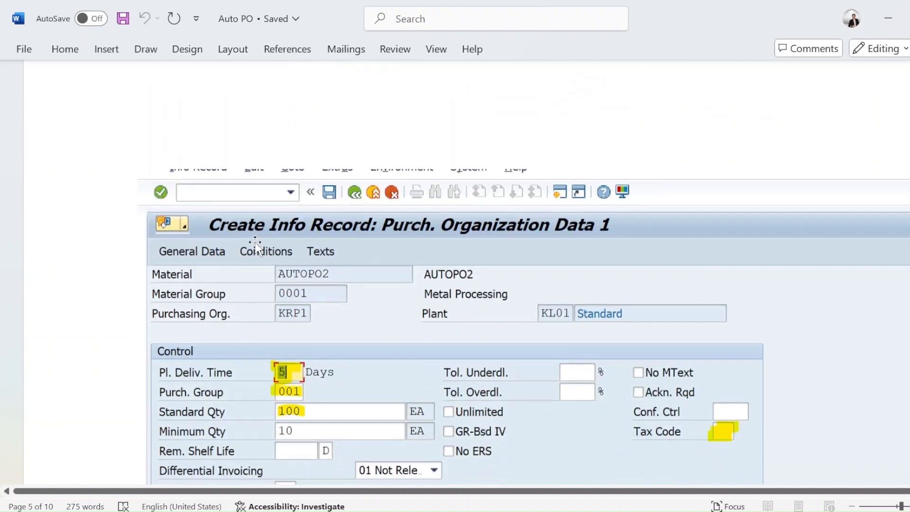
Switch back to SAP and start info record creation with transaction ME11.
key(alt+Tab)
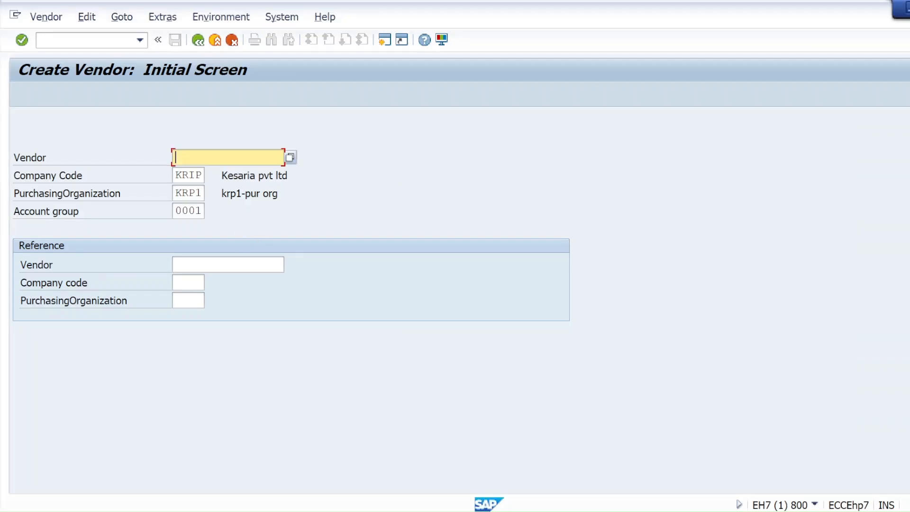
click(71, 39)
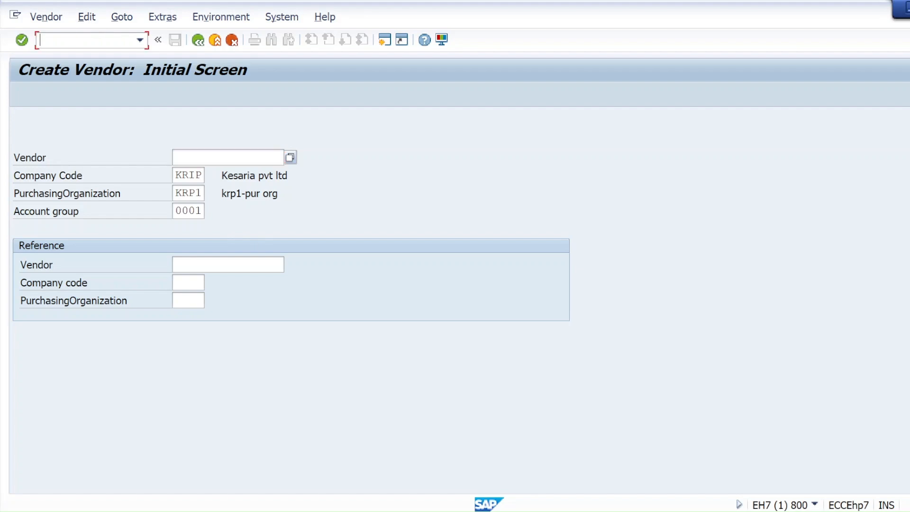
text(/nme11)
key(Return)
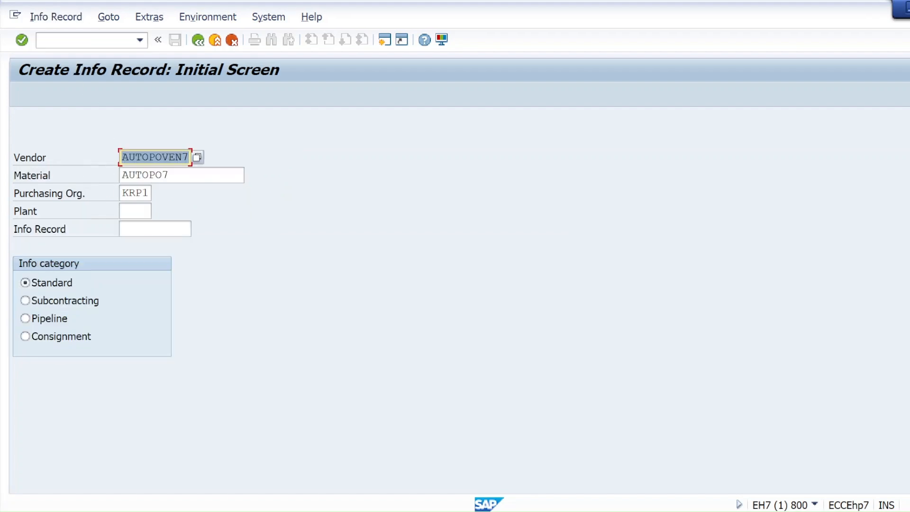
Enter plant KL01 for the AUTOPOVEN7 and AUTOPO7 info record and continue through the general data to Purch. Organization Data 1.
click(167, 174)
click(164, 158)
click(135, 211)
click(136, 211)
click(138, 223)
click(22, 40)
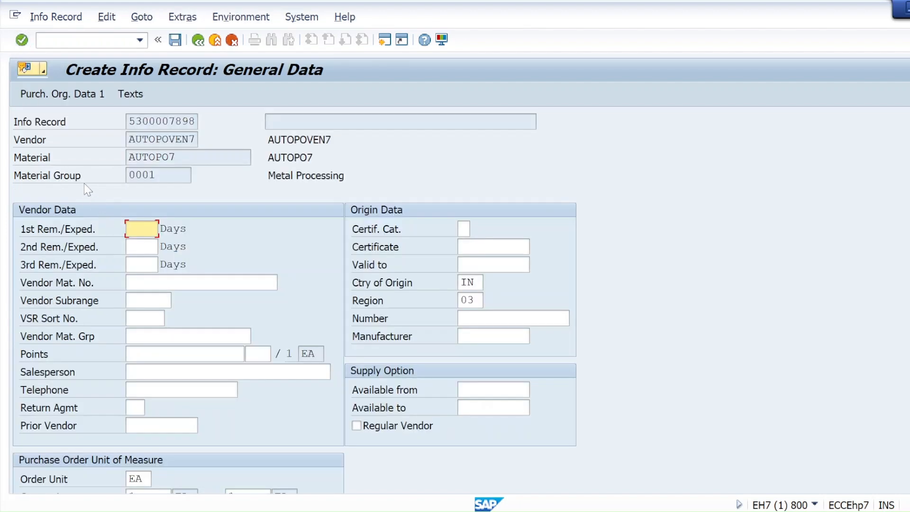
click(23, 41)
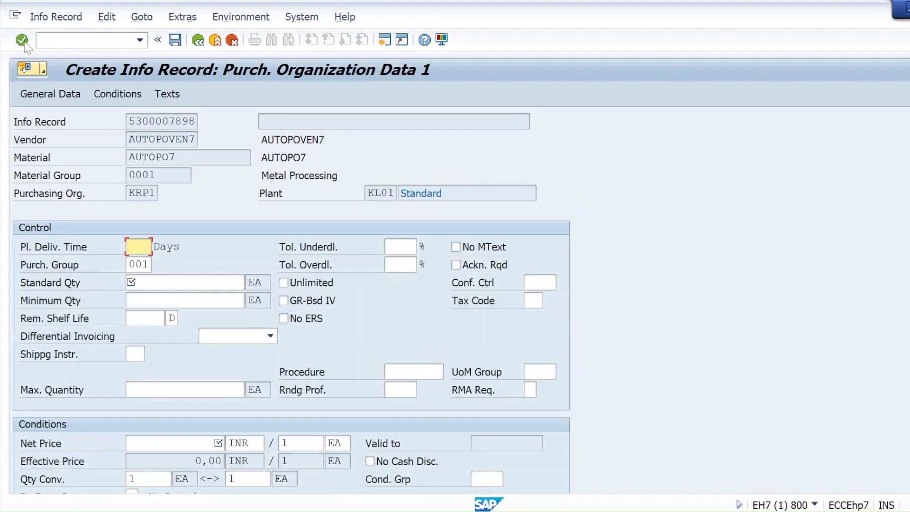
Enter a planned delivery time of 5 days, standard quantity 100 and net price 10 INR in the info record, leaving the tax code blank.
text(5)
click(142, 283)
click(142, 299)
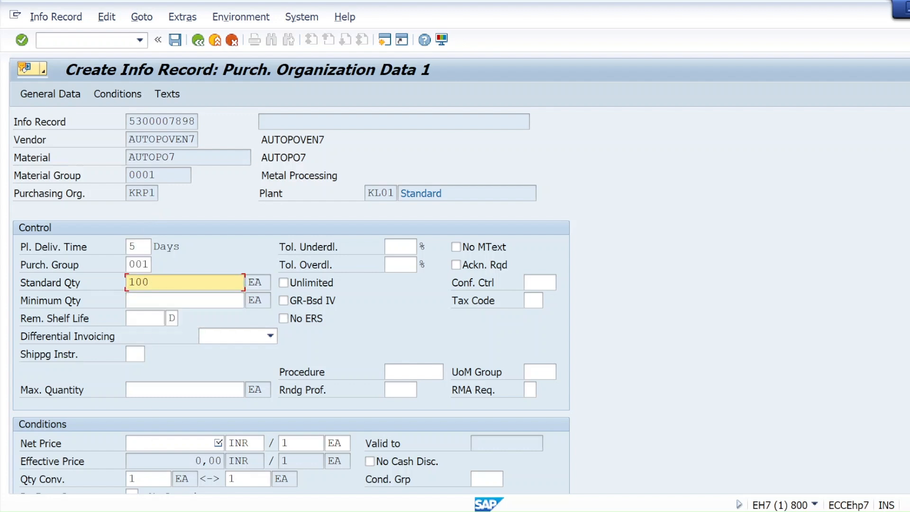
click(146, 444)
click(167, 464)
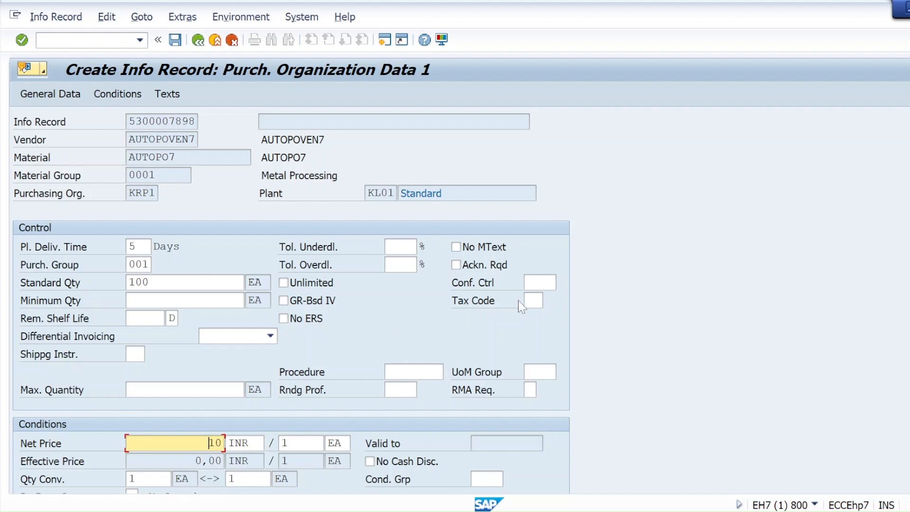
click(533, 300)
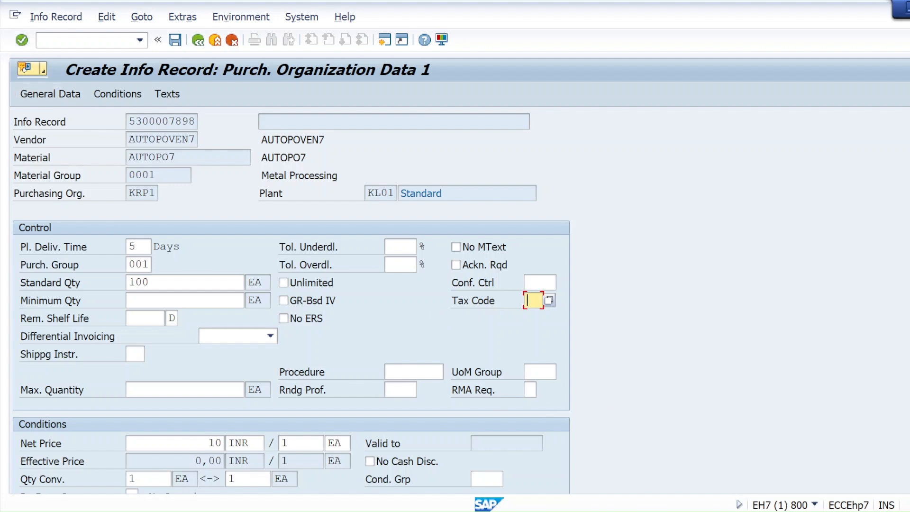
Continue through the remaining info record screens to save the record, and view the full text of the status message.
click(21, 40)
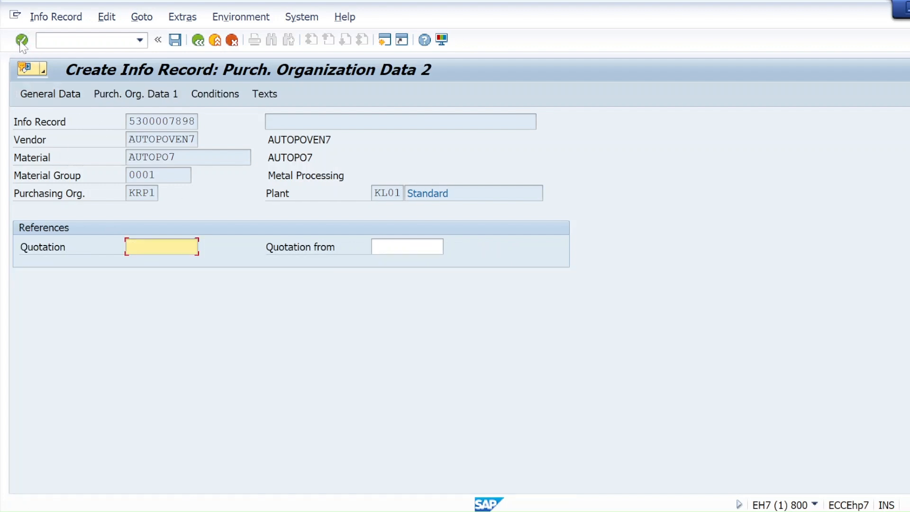
click(21, 41)
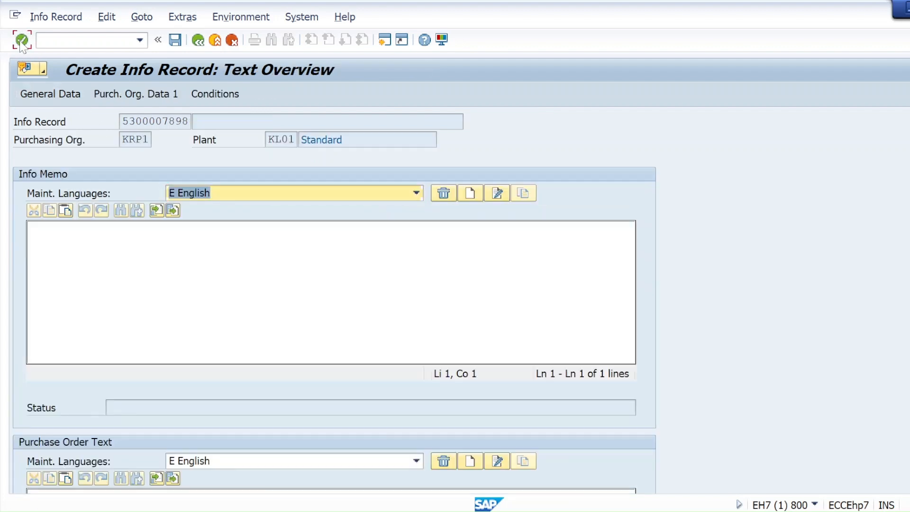
click(21, 41)
click(249, 287)
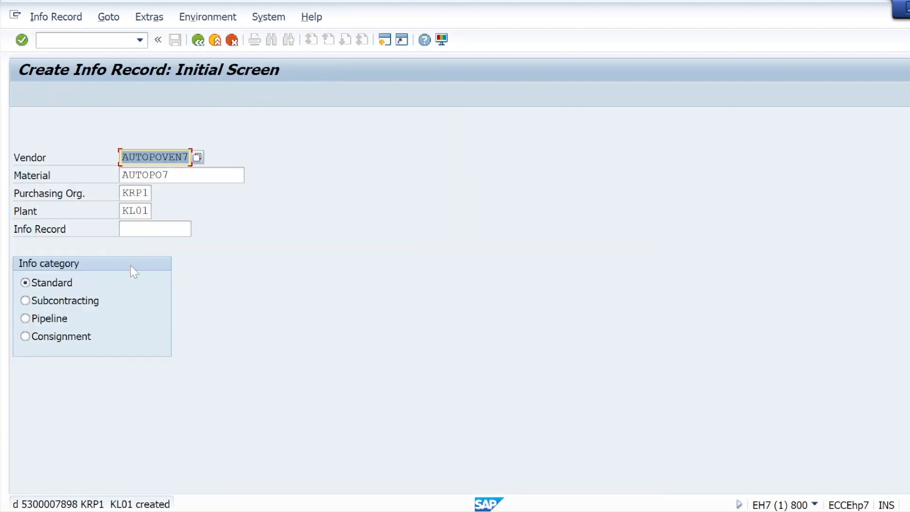
double_click(83, 504)
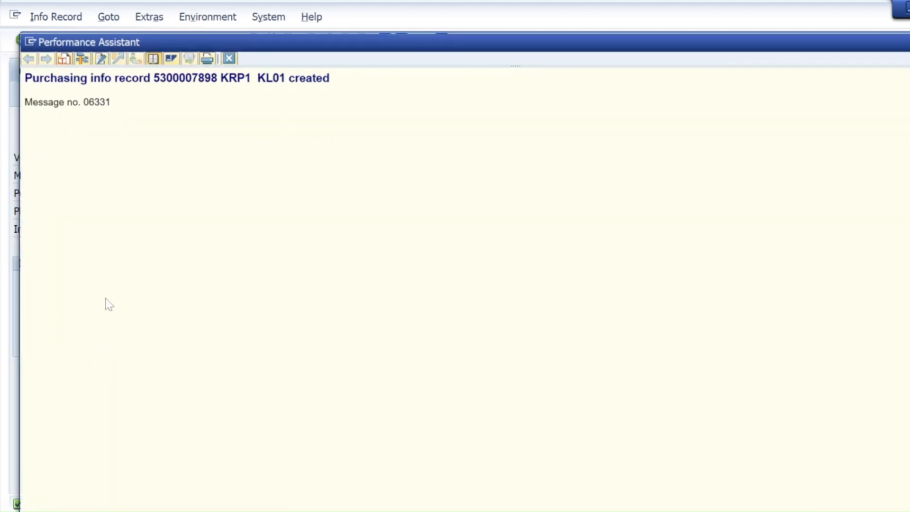
click(228, 58)
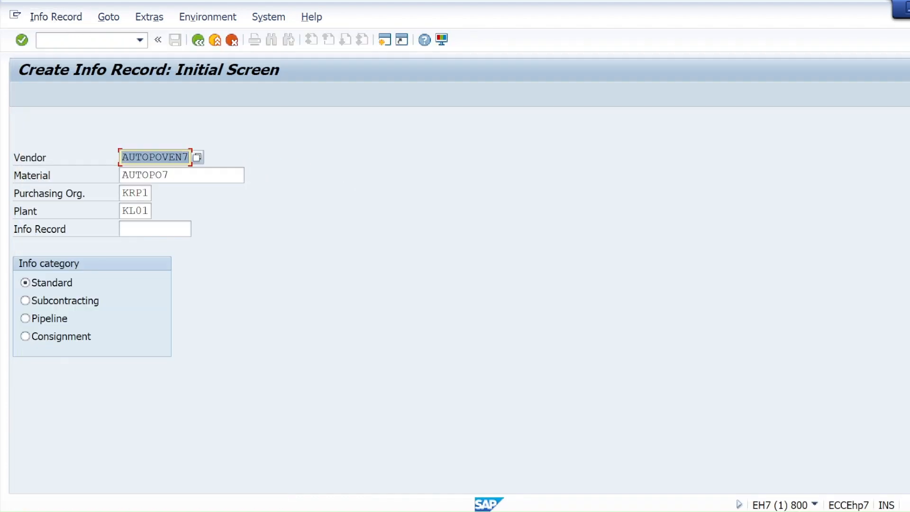
Start the goods receipt with transaction MIGO.
click(83, 40)
text(/nmigo)
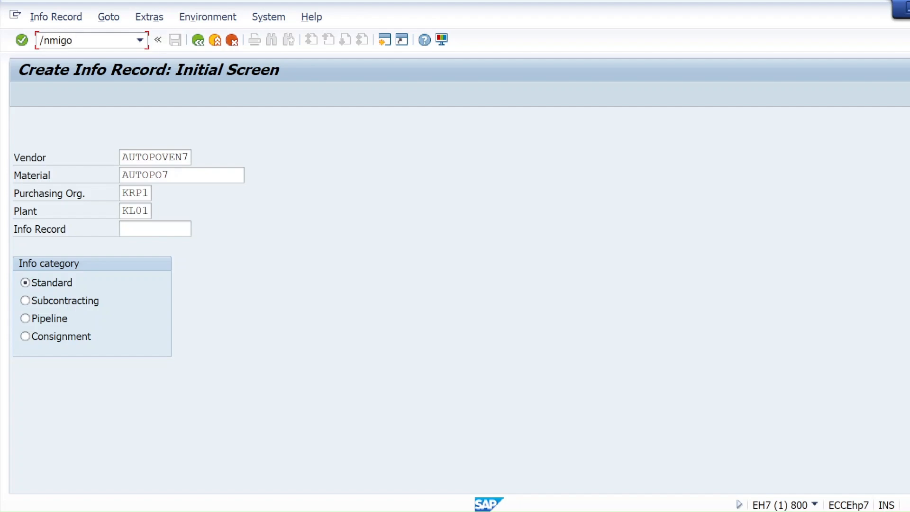
key(Return)
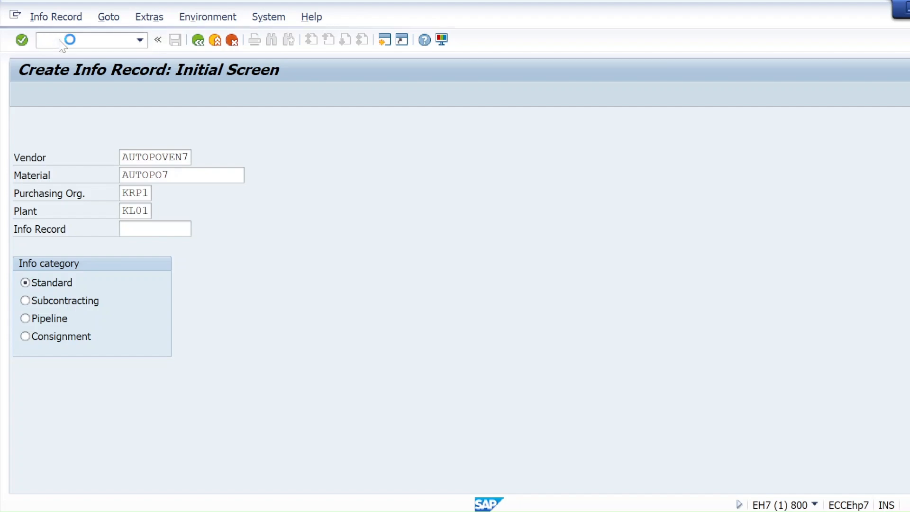
Switch to the Auto PO document in Word and read the Step5 goods receipt instructions, including movement type and required item fields.
key(alt+Tab)
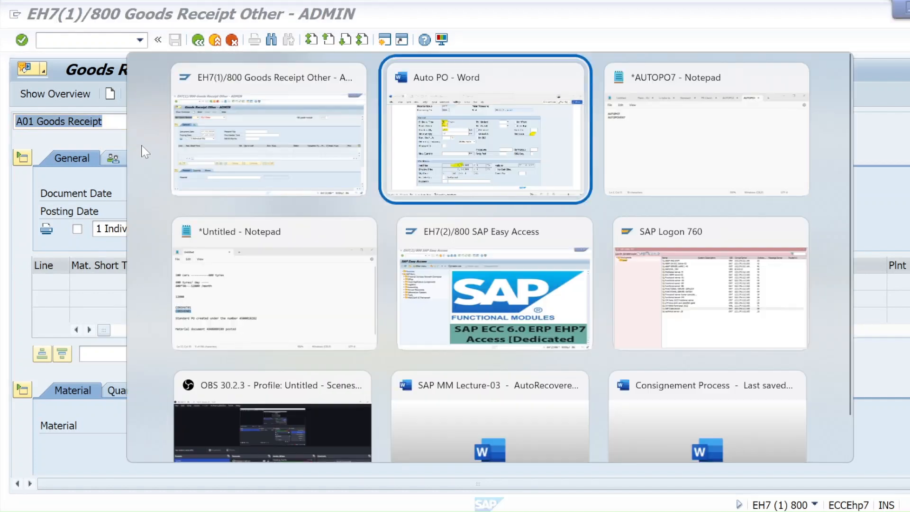
key(alt+Tab)
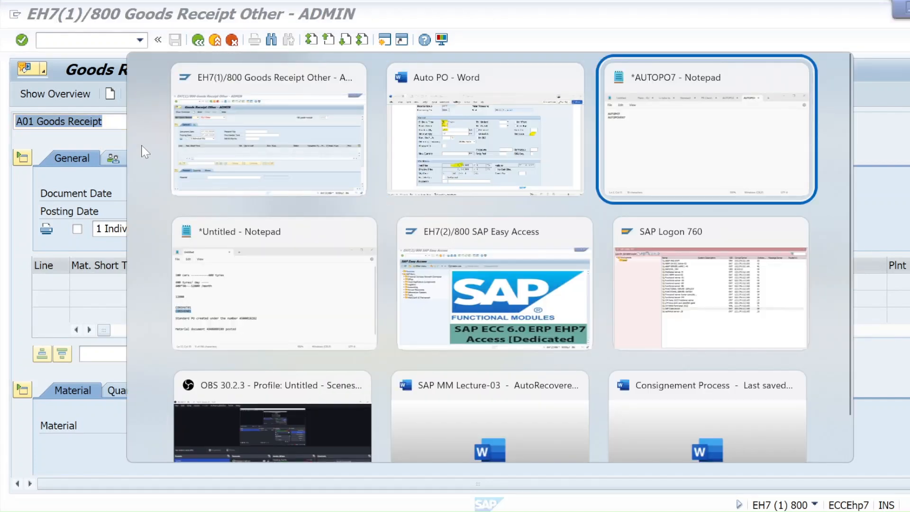
key(alt+shift+Tab)
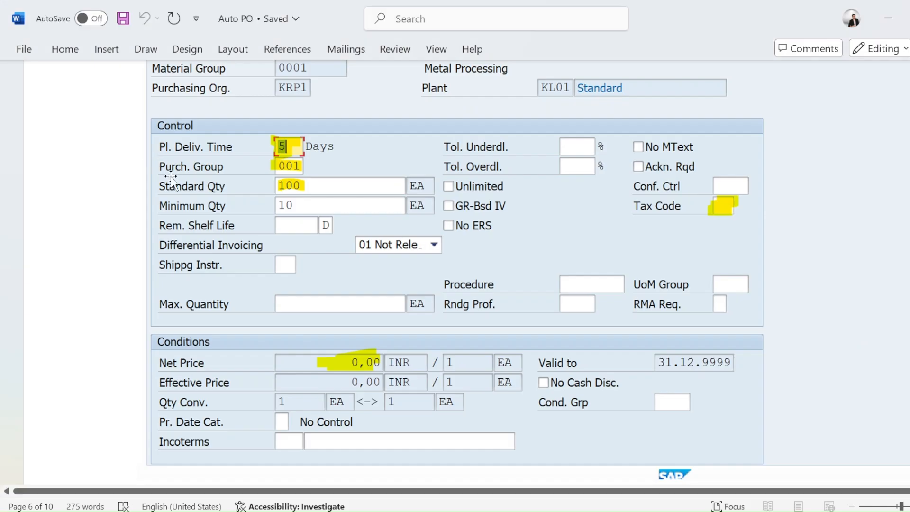
scroll(175, 182, down, 8)
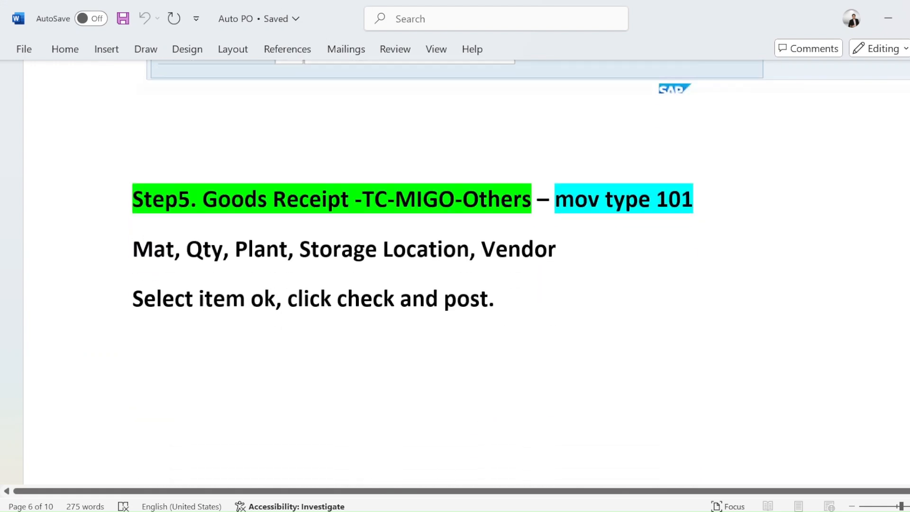
drag(693, 199, 555, 199)
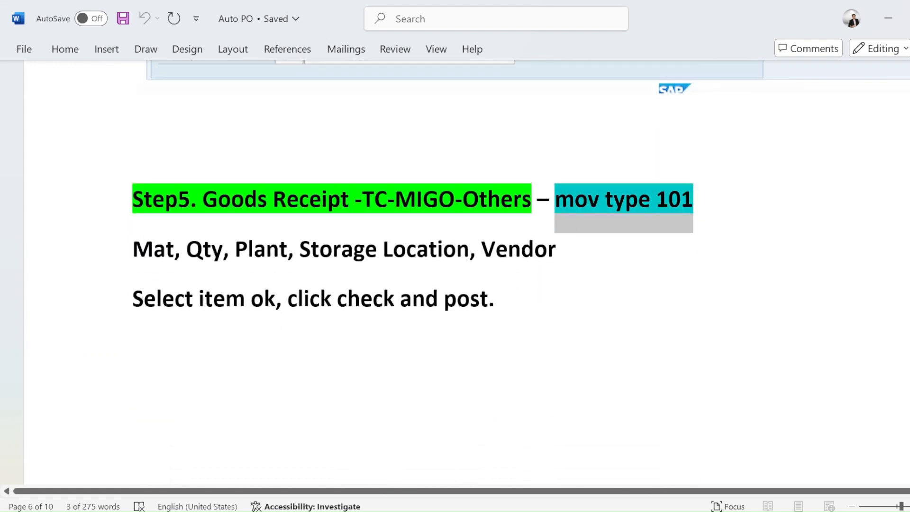
click(267, 249)
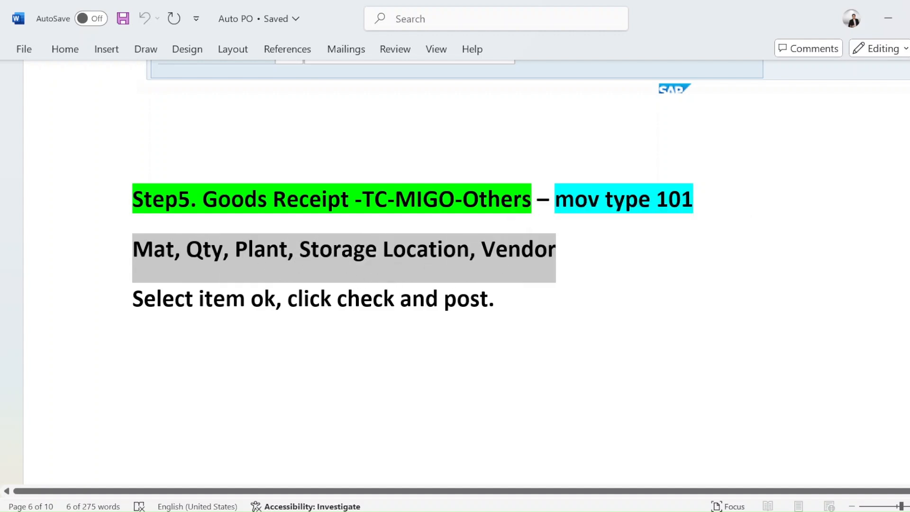
Examine the example goods receipt screenshot in the document for the header selections and the material entry.
scroll(228, 317, down, 10)
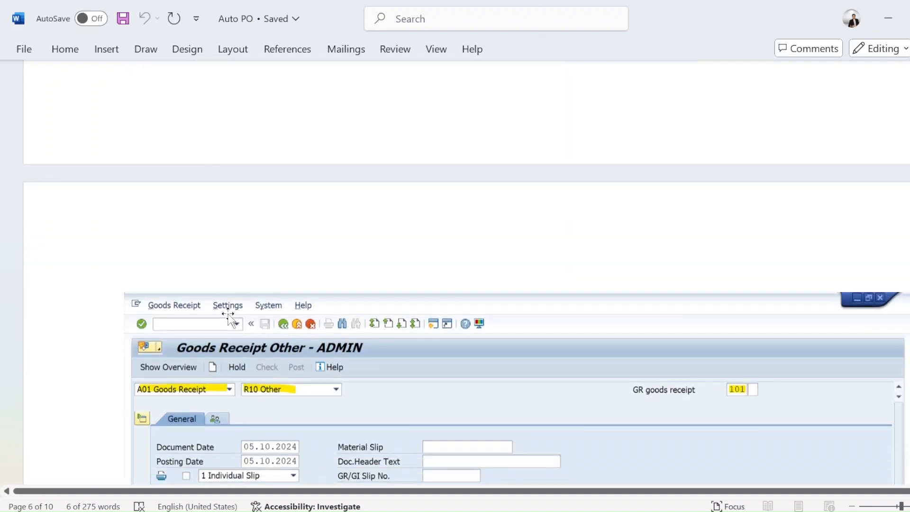
scroll(228, 315, down, 7)
scroll(228, 313, up, 1)
scroll(217, 299, down, 5)
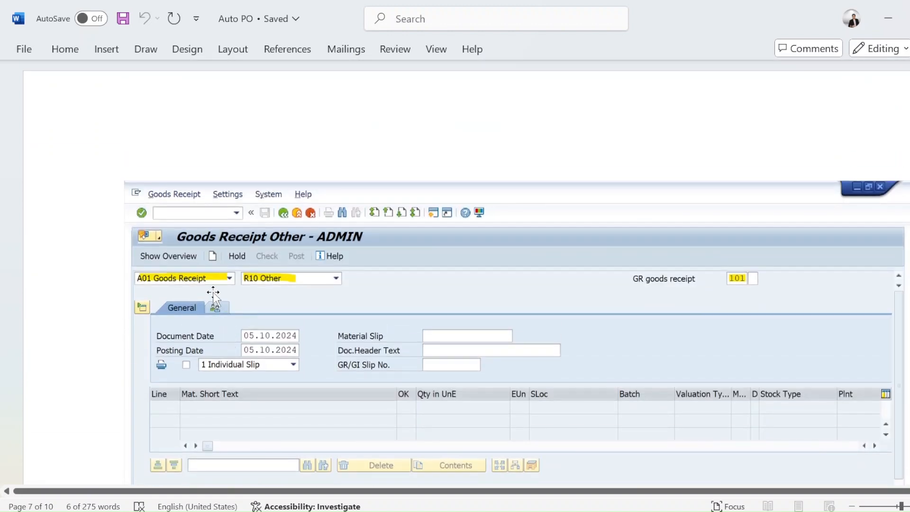
scroll(308, 285, down, 2)
scroll(331, 290, down, 3)
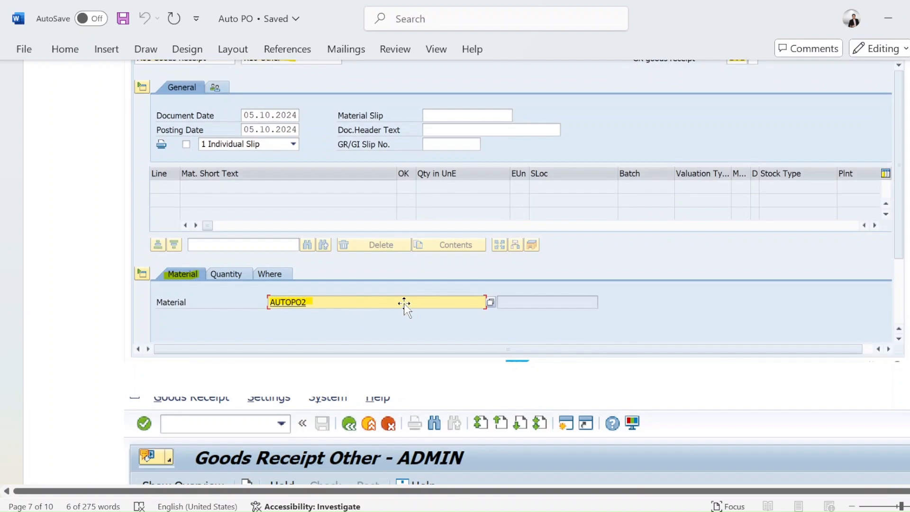
Switch back to SAP and enter material AUTOPO7, copied from the Notepad notes, as the goods receipt item.
key(alt+Tab)
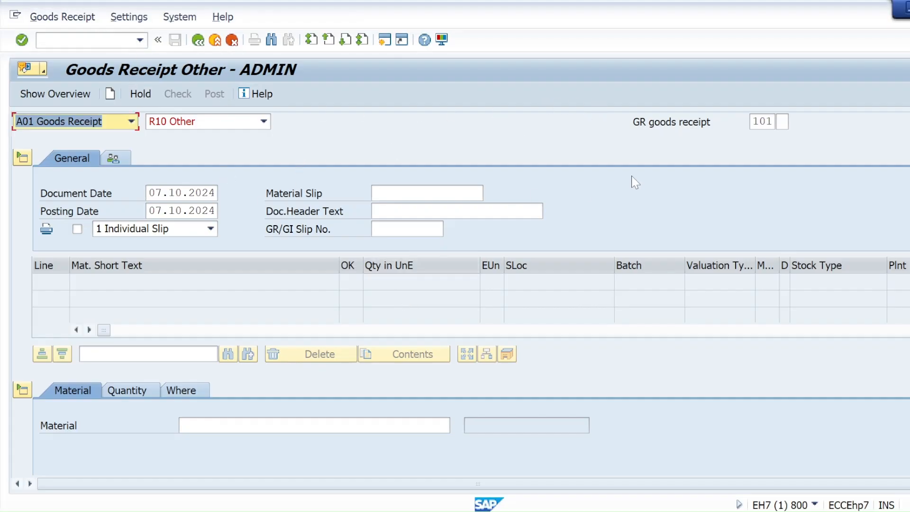
scroll(304, 275, down, 2)
click(256, 318)
key(alt+Tab)
key(alt+Tab)
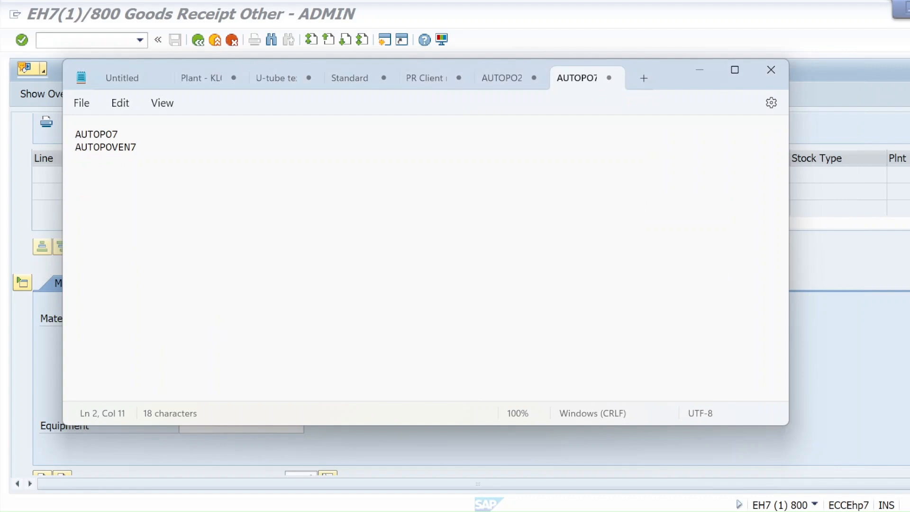
drag(118, 135, 76, 136)
key(ctrl+c)
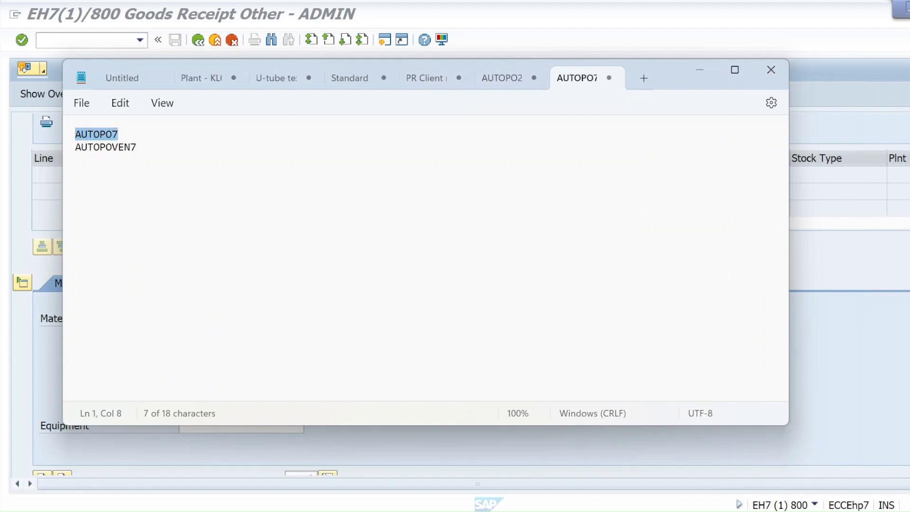
key(alt+Tab)
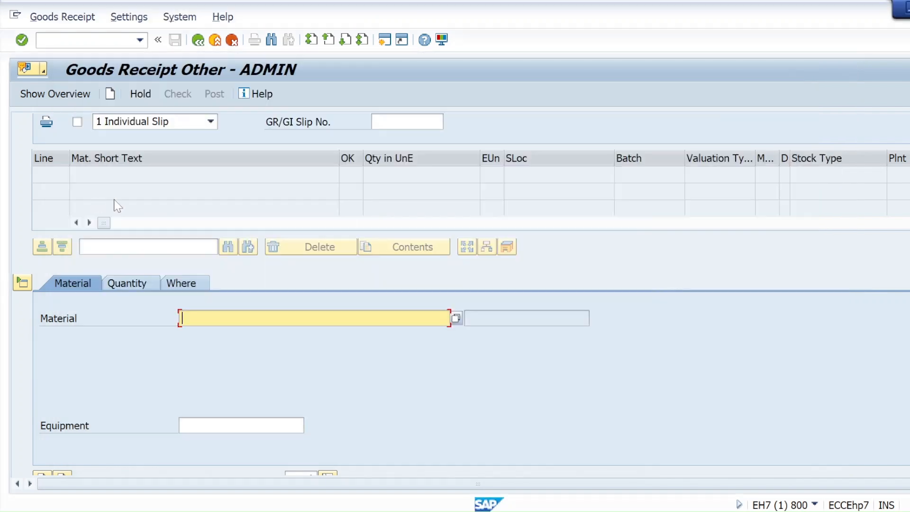
key(ctrl+v)
click(22, 41)
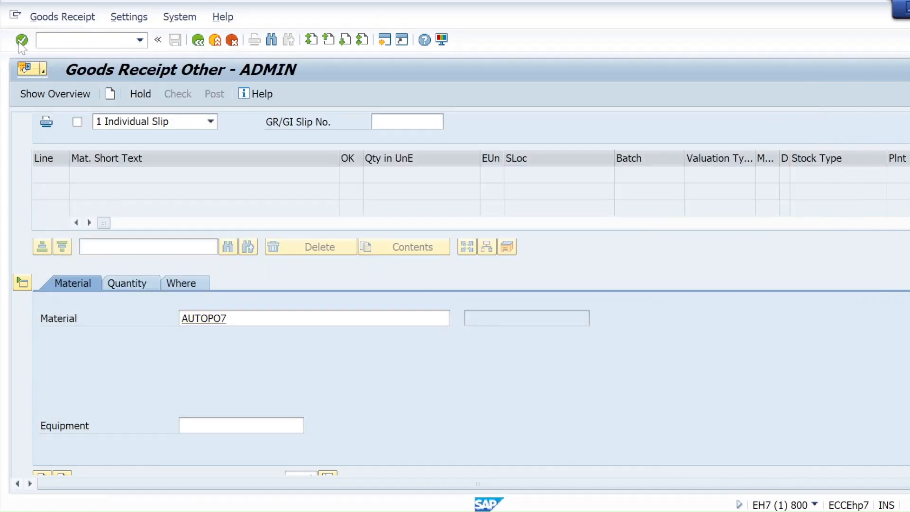
Set the item's quantity in unit of entry to 100 and assign plant KL01 with storage location KS01.
click(126, 288)
text(100)
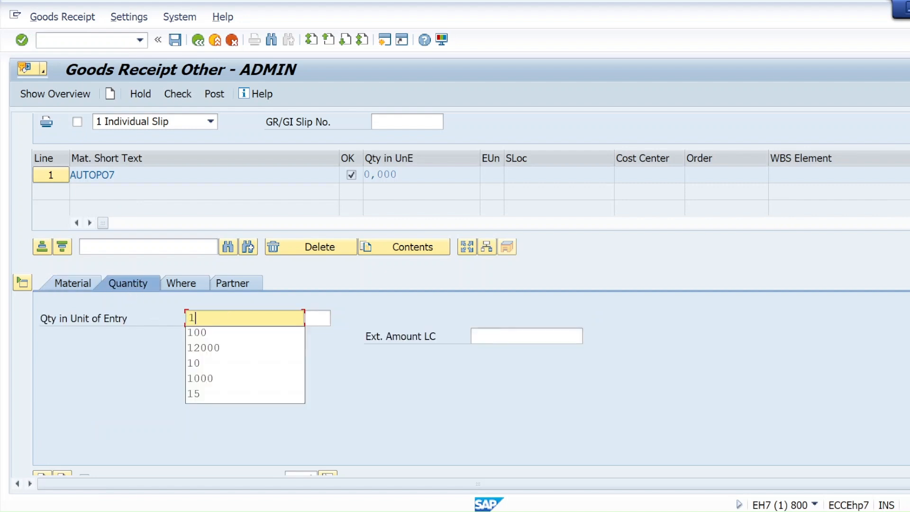
click(187, 290)
click(247, 354)
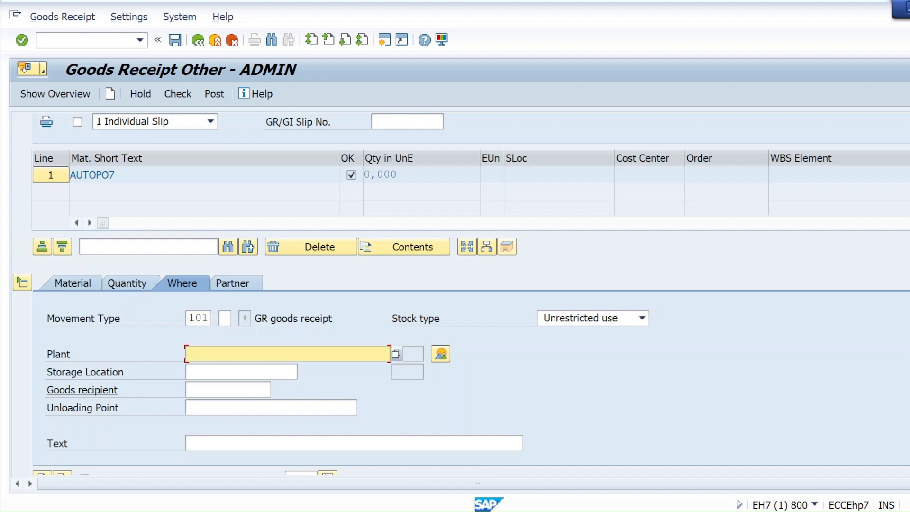
text(kl01)
click(240, 372)
text(ks01)
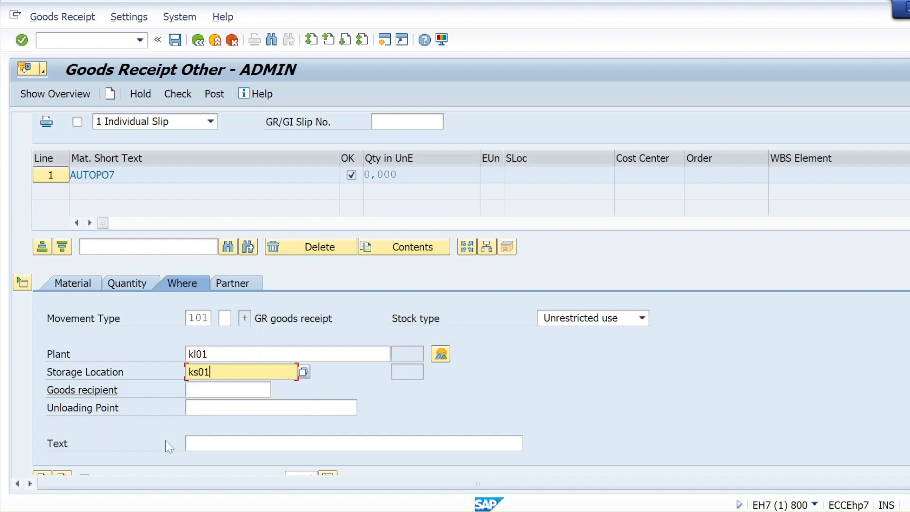
Run the check on the goods receipt item and close the display log.
scroll(161, 446, down, 1)
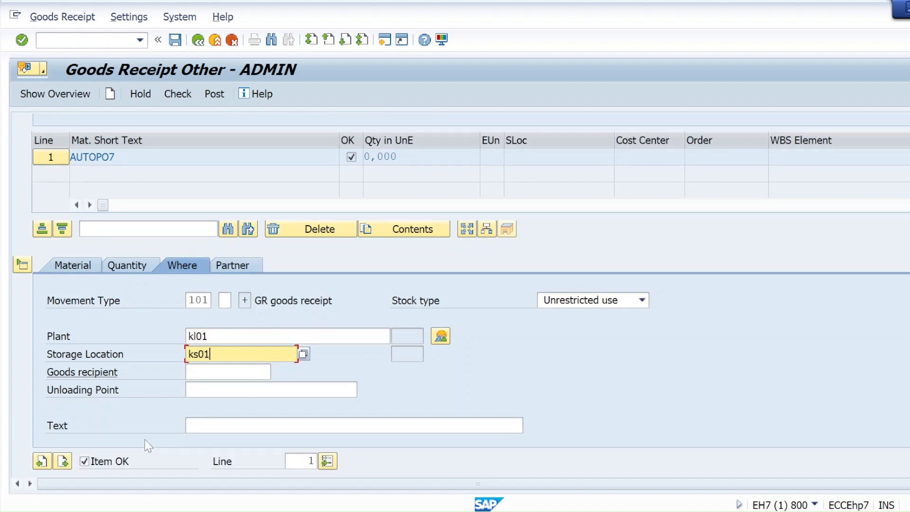
click(179, 94)
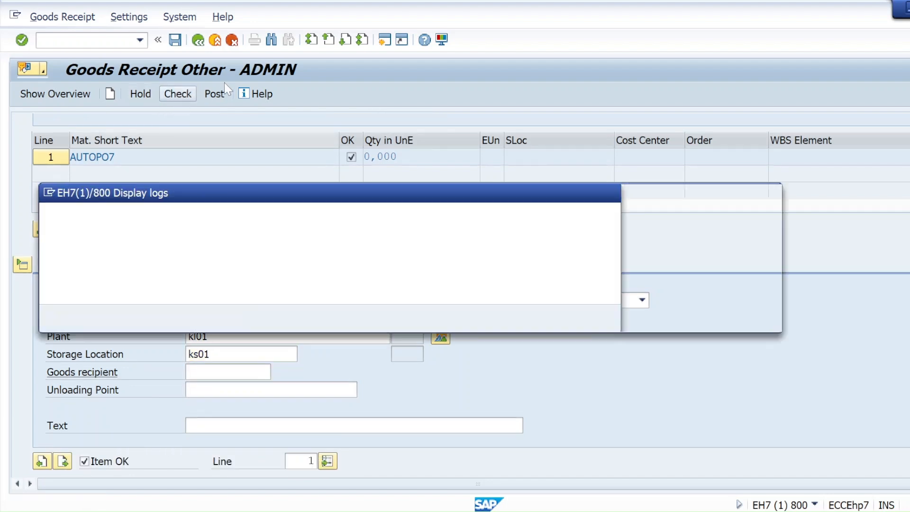
click(52, 318)
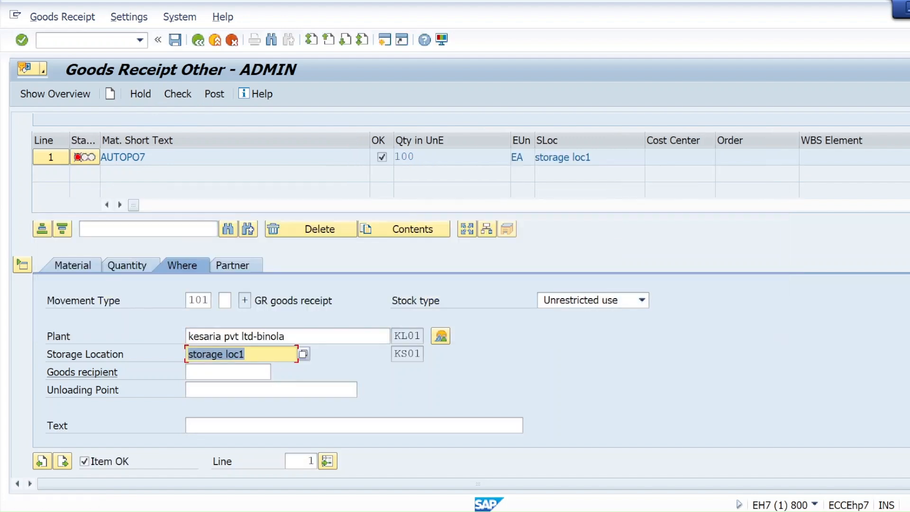
Enter AUTOPOVEN7, copied from the Notepad notes, as the vendor in the goods receipt item's partner data.
click(227, 268)
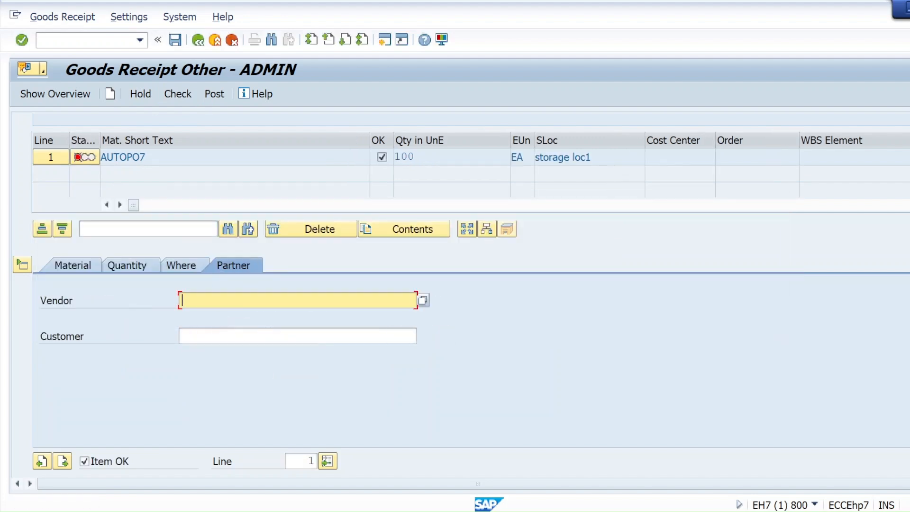
key(alt+Tab)
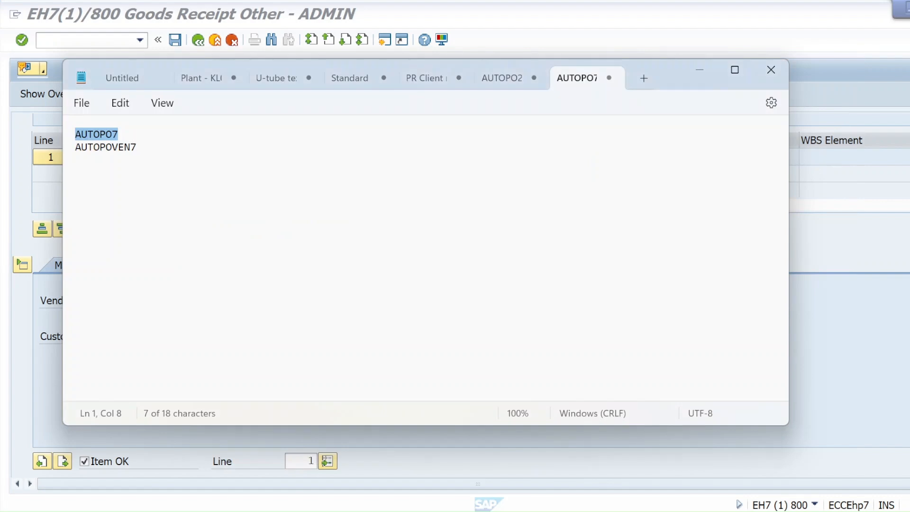
drag(138, 147, 67, 154)
key(ctrl+c)
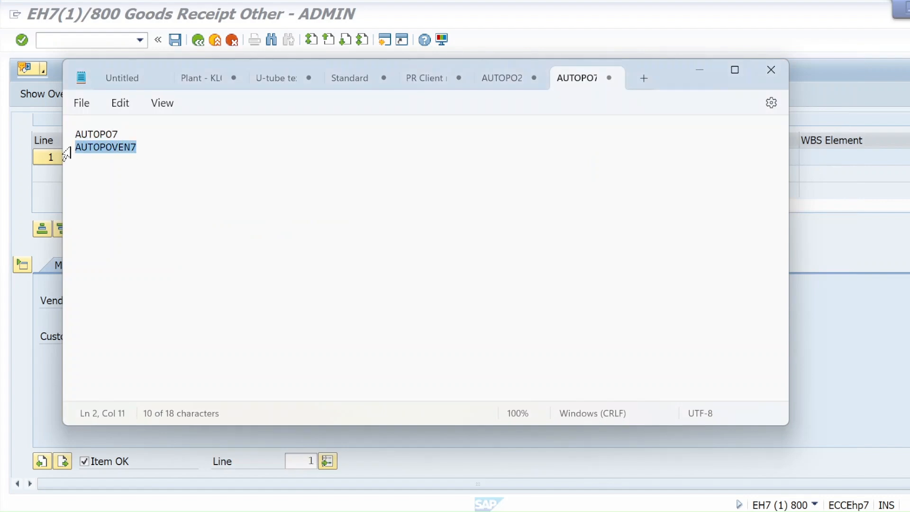
key(alt+Tab)
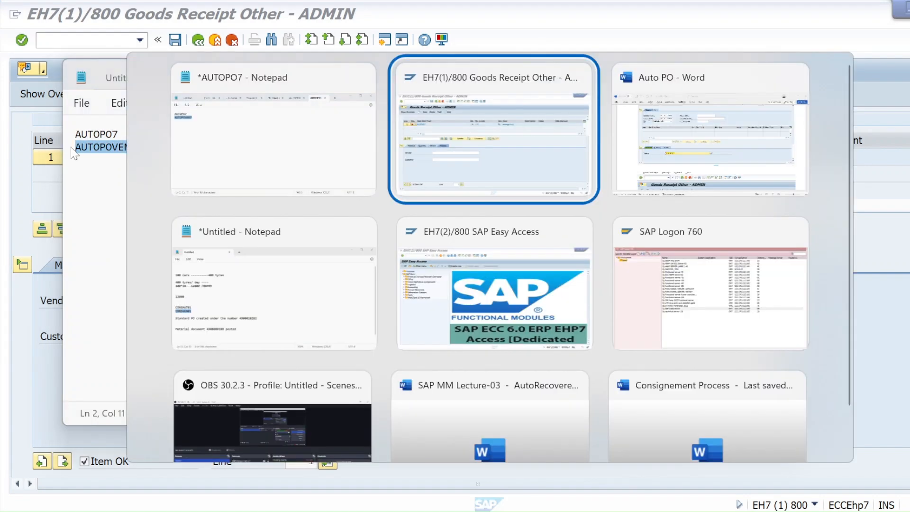
key(ctrl+v)
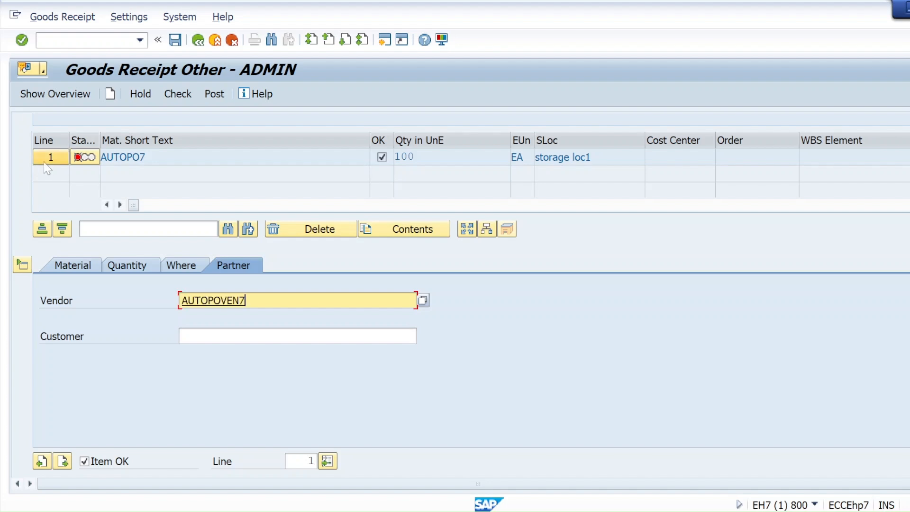
Confirm the vendor entry, check and post the goods receipt, and view the details of the resulting message.
click(23, 46)
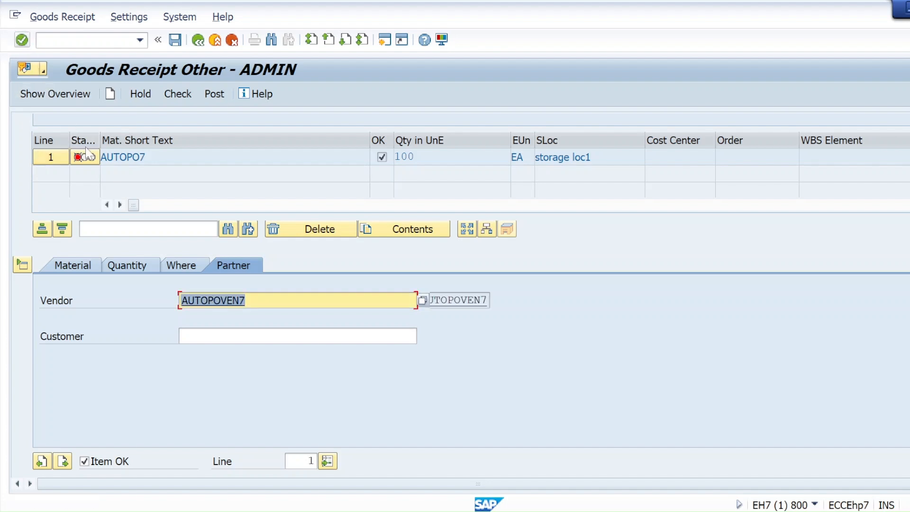
click(180, 98)
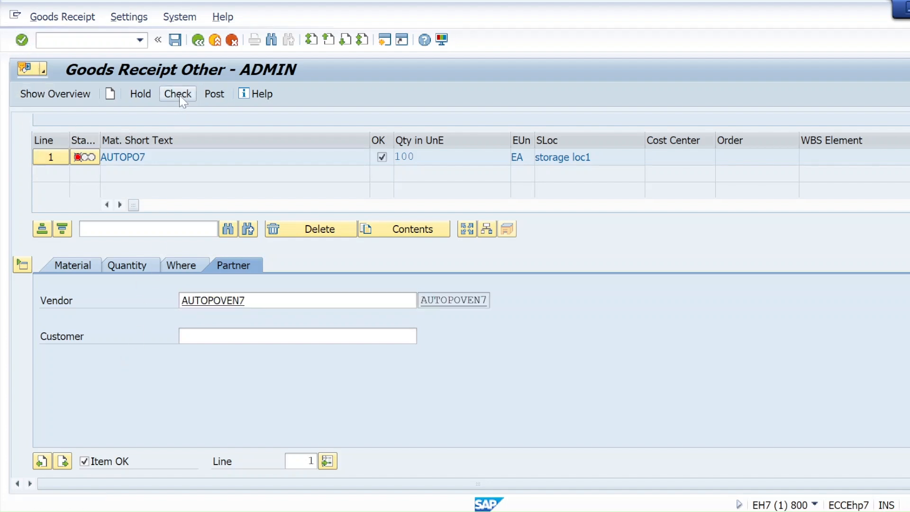
click(214, 93)
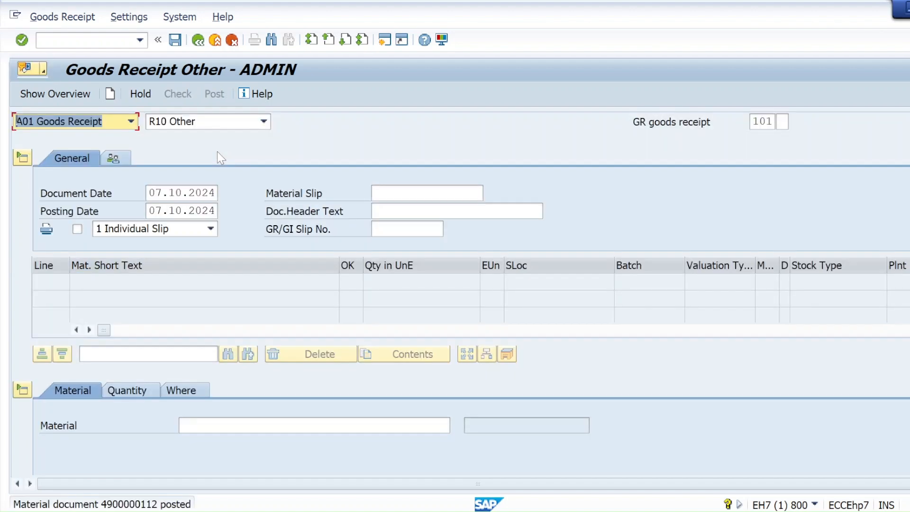
double_click(140, 504)
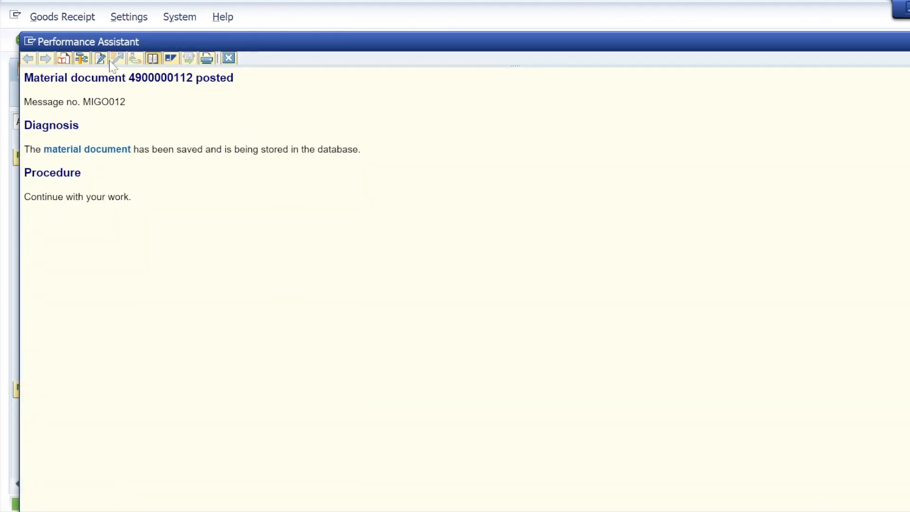
click(229, 59)
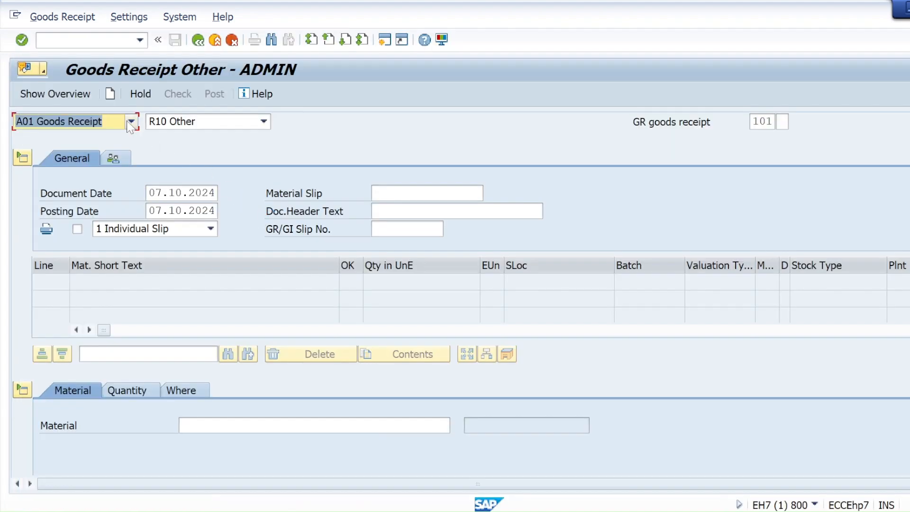
Switch MIGO from goods receipt to display mode and open the material document just posted.
click(130, 124)
click(46, 152)
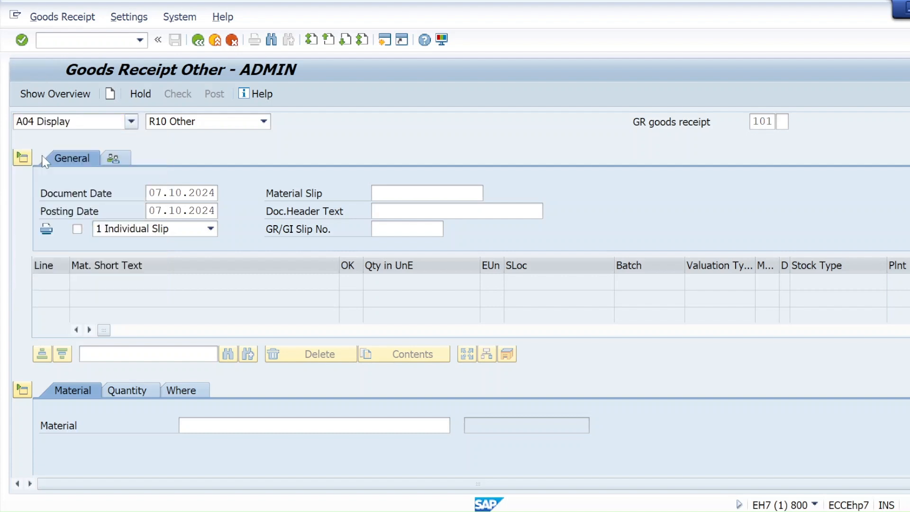
click(19, 42)
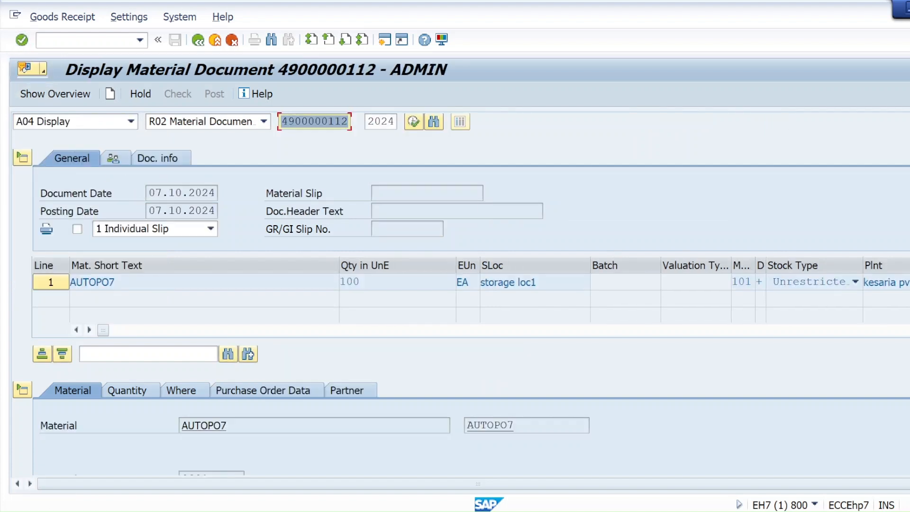
Review the item's plant and storage location data, check the stock overview for AUTOPO7, and return to the material document.
scroll(177, 303, down, 3)
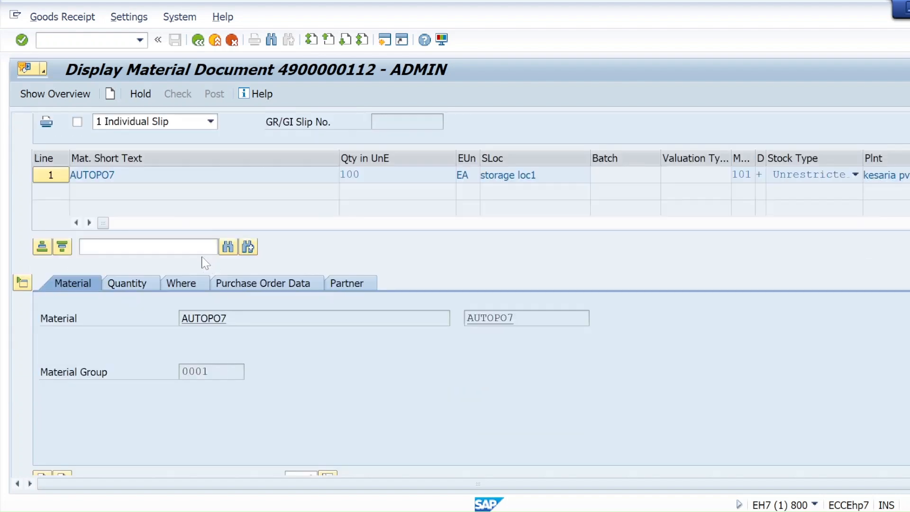
click(179, 285)
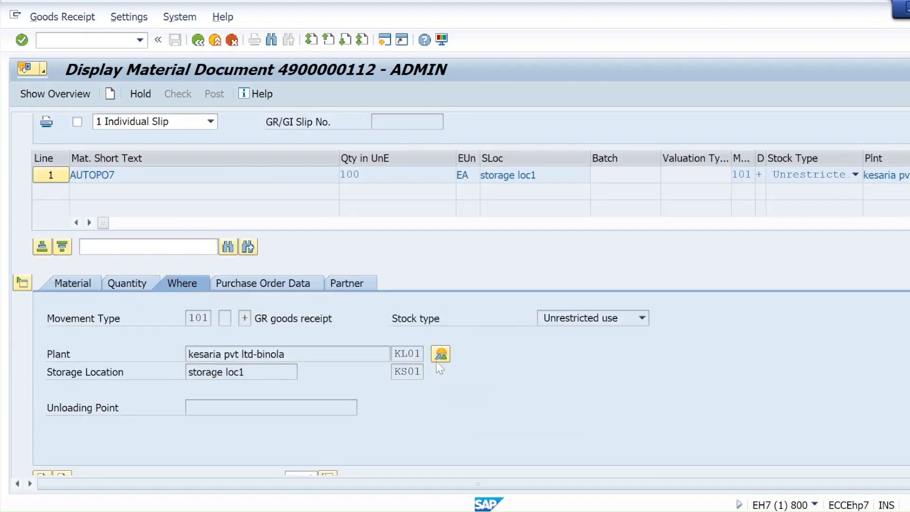
scroll(444, 358, up, 3)
scroll(270, 383, down, 2)
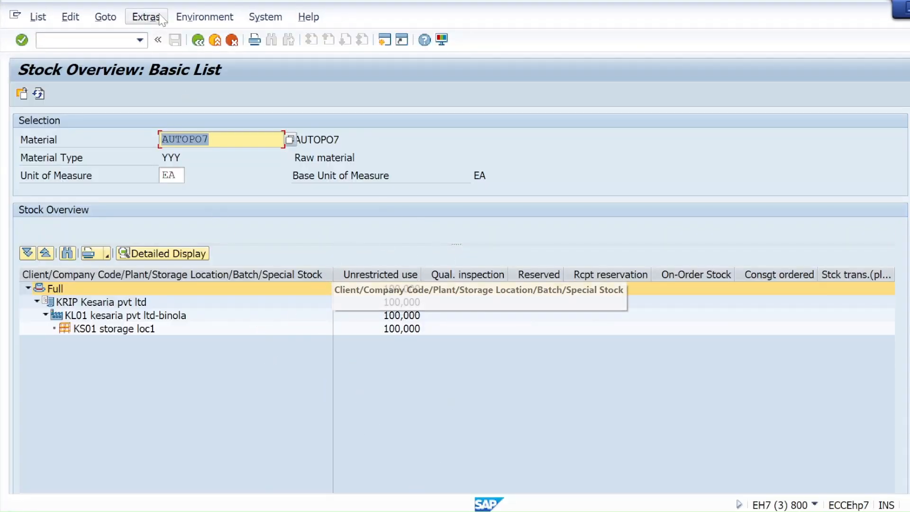
click(197, 40)
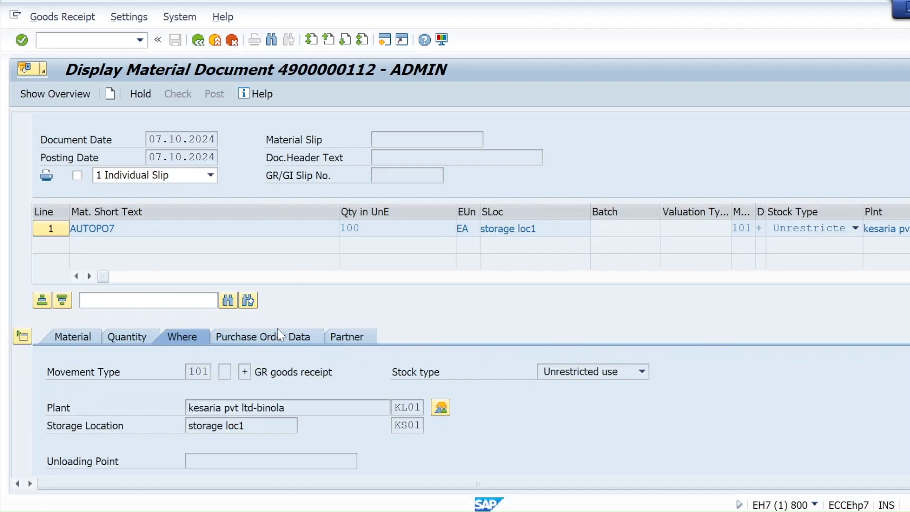
Look up the item's purchase order data and open the linked purchase order.
scroll(270, 343, down, 1)
click(253, 284)
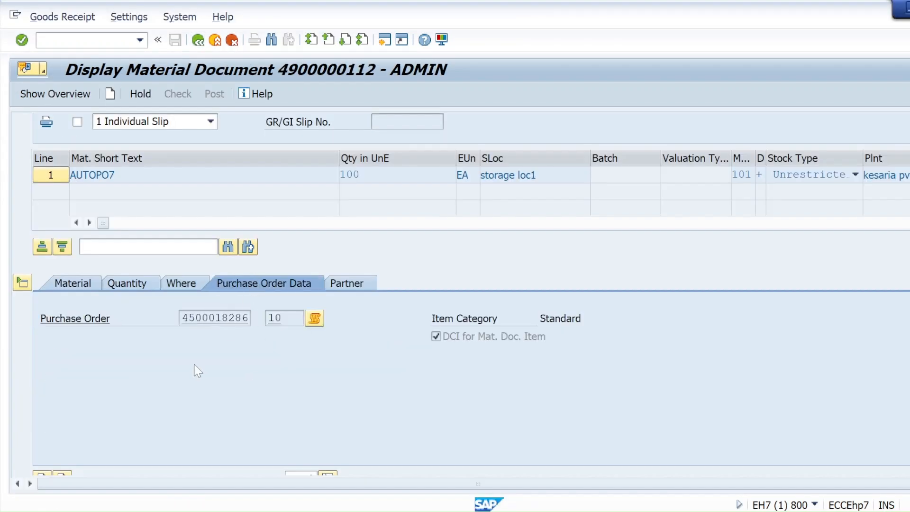
drag(250, 318, 182, 318)
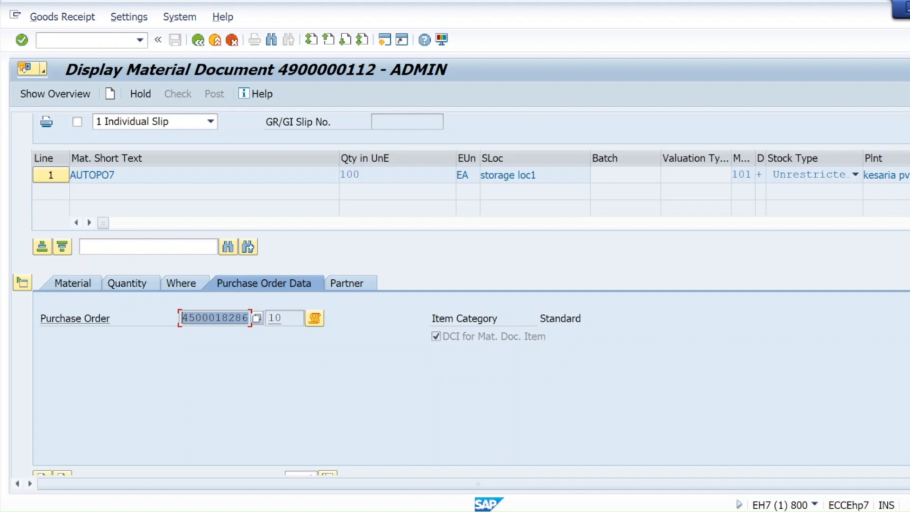
double_click(204, 318)
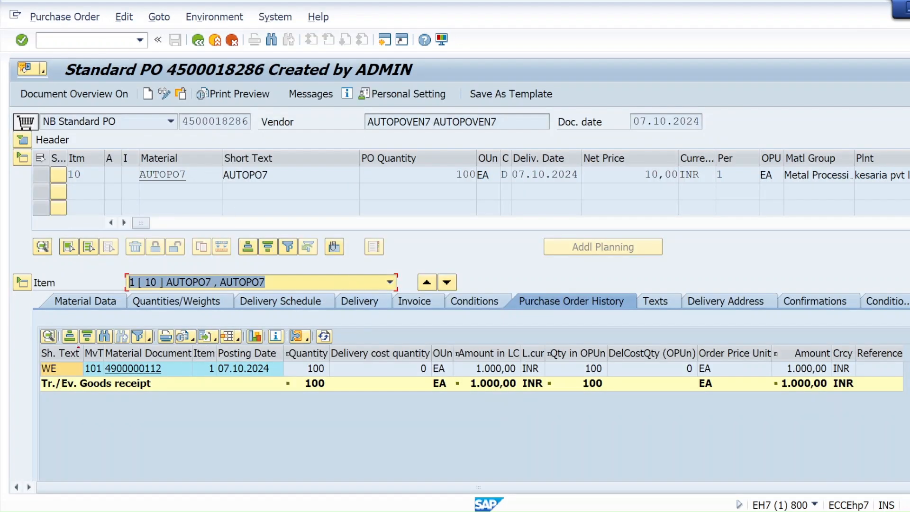
Examine the purchase order item's material, short text, order unit, delivery date and currency.
drag(189, 175, 140, 175)
drag(269, 175, 235, 175)
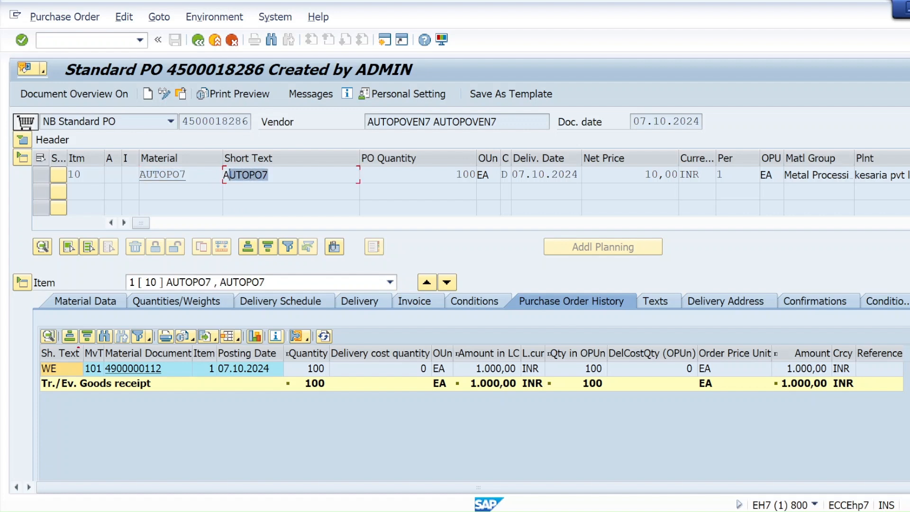
drag(483, 175, 477, 175)
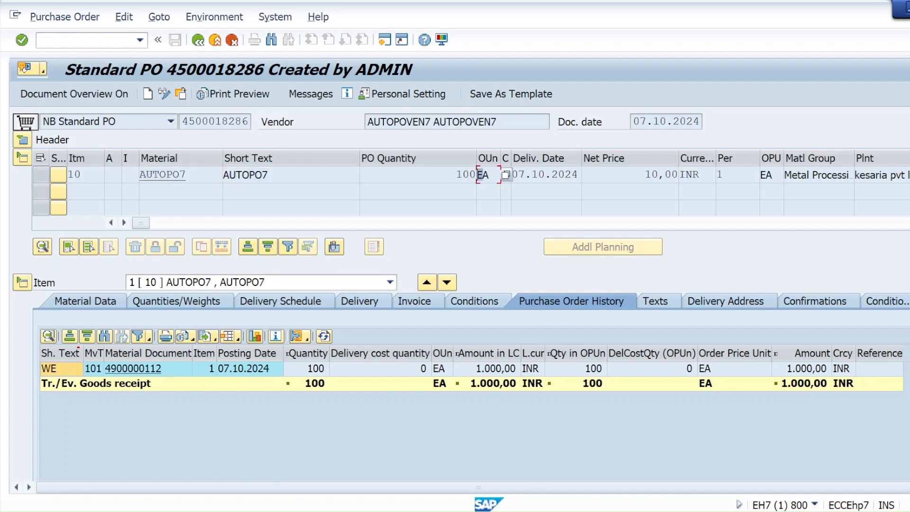
drag(565, 175, 512, 175)
drag(693, 175, 680, 175)
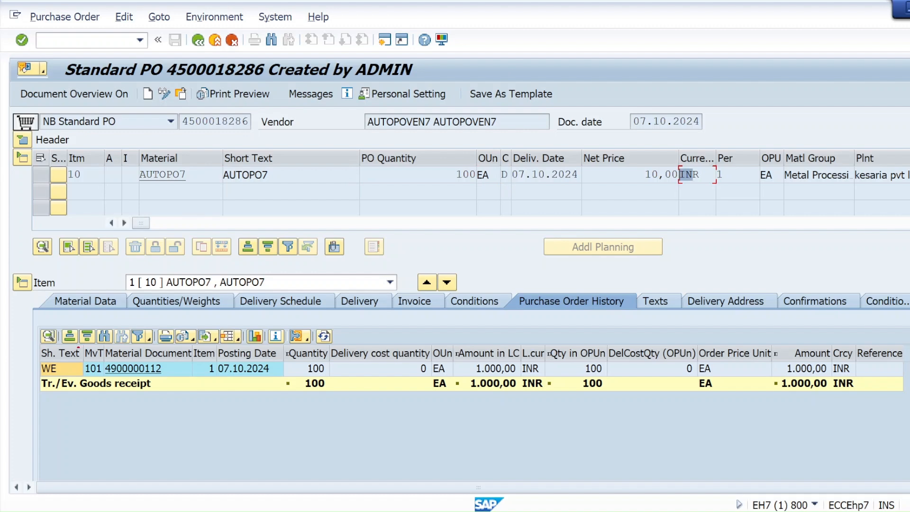
Examine the purchase order header's organizational data and the item's purchase order history, and go back to the material document.
click(22, 140)
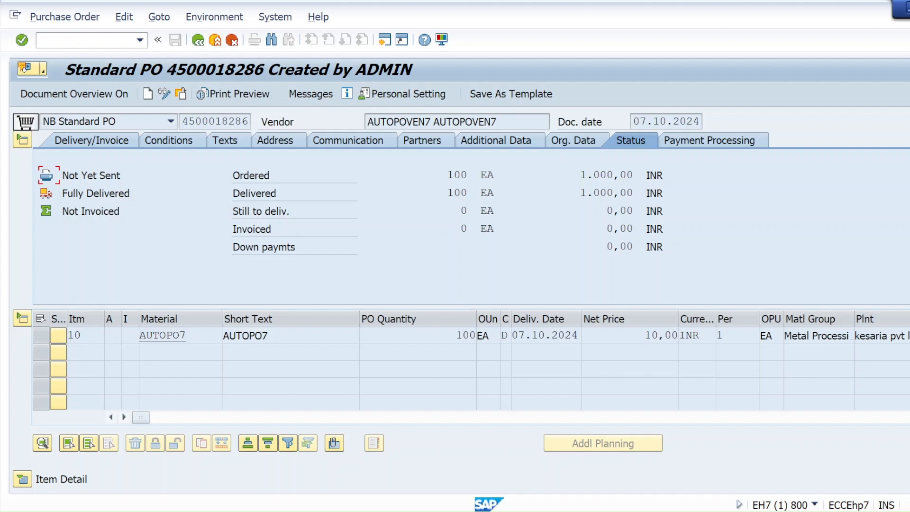
click(556, 141)
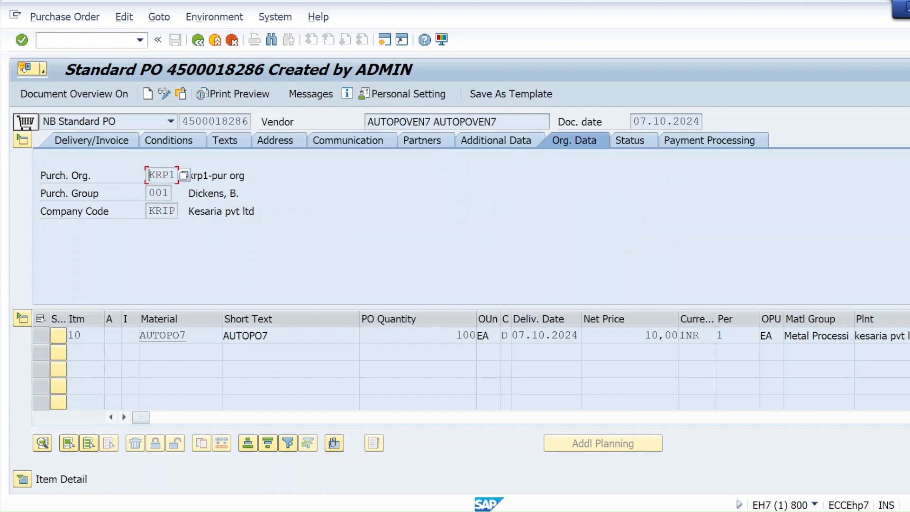
double_click(150, 175)
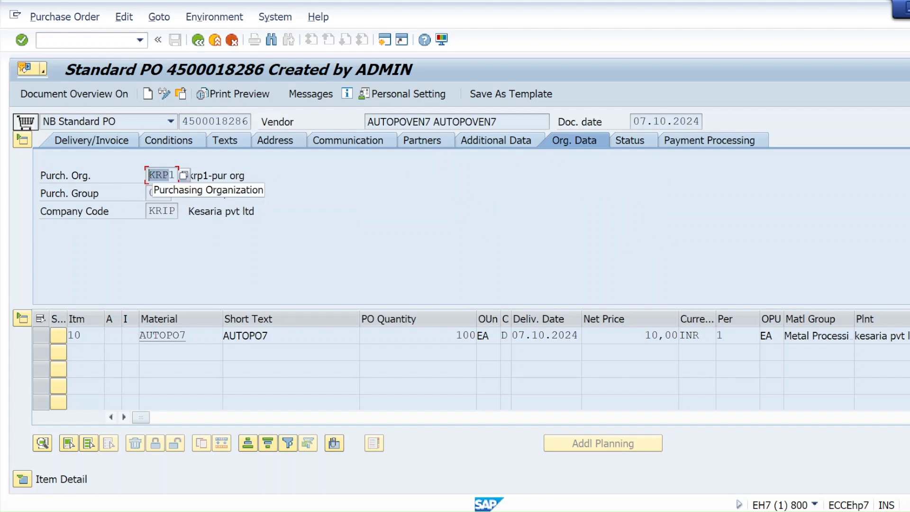
double_click(150, 193)
double_click(156, 211)
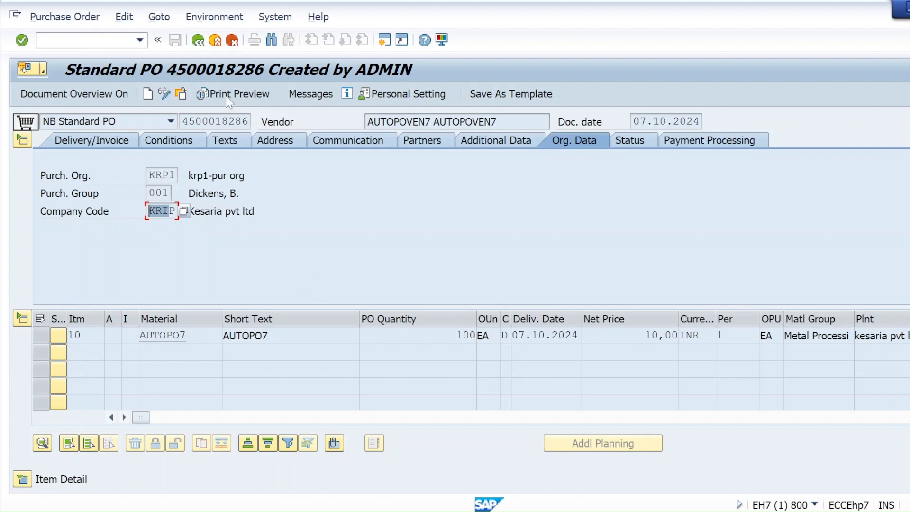
click(22, 478)
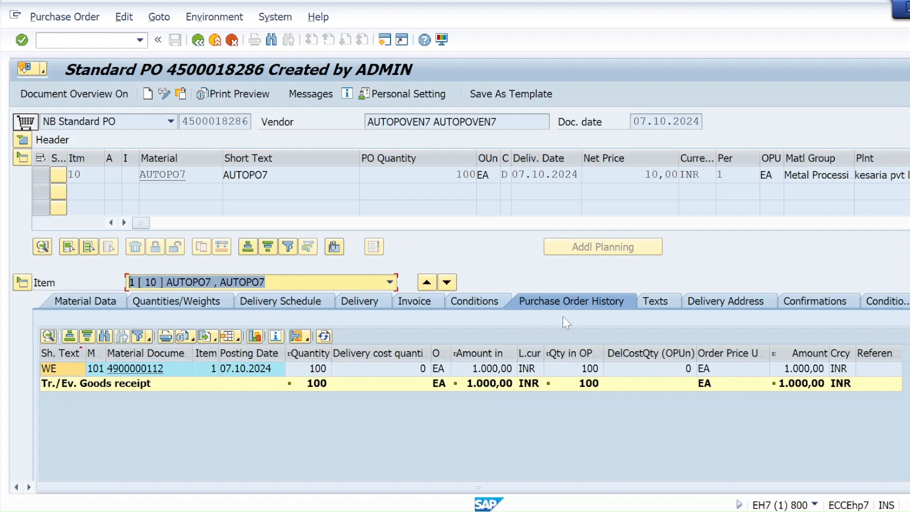
click(199, 42)
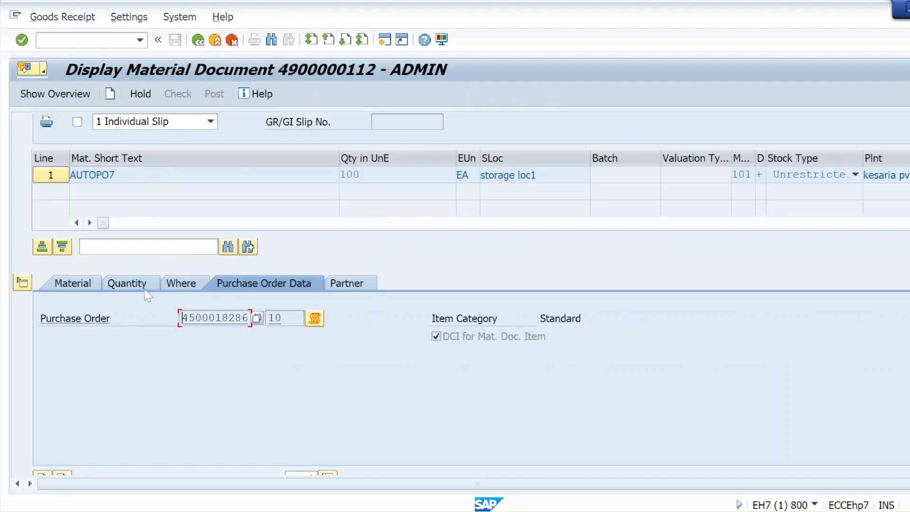
Review the accounting document linked in the material document's header information, and return to the SAP Easy Access screen.
click(76, 284)
scroll(299, 226, up, 2)
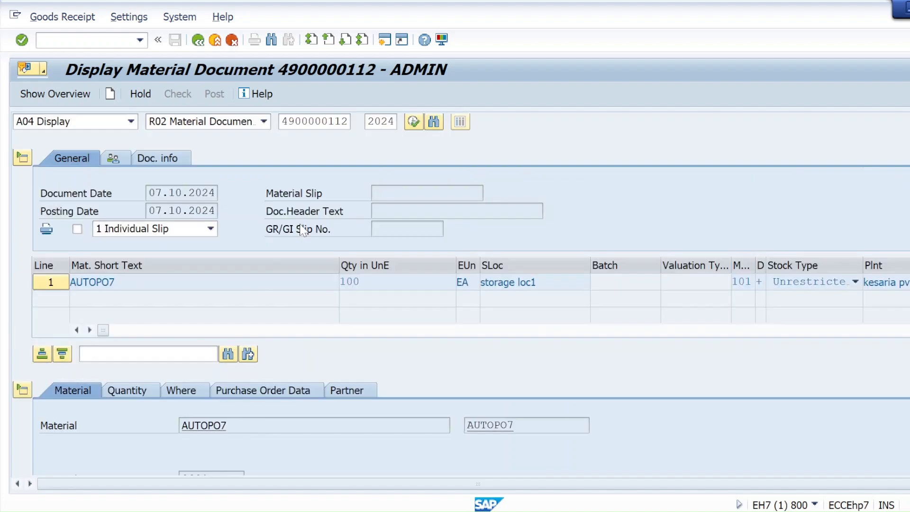
click(158, 160)
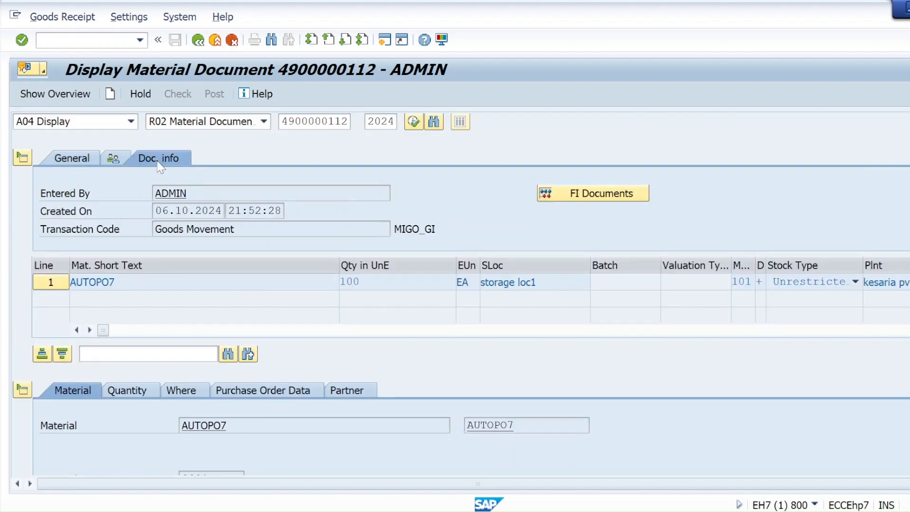
click(561, 197)
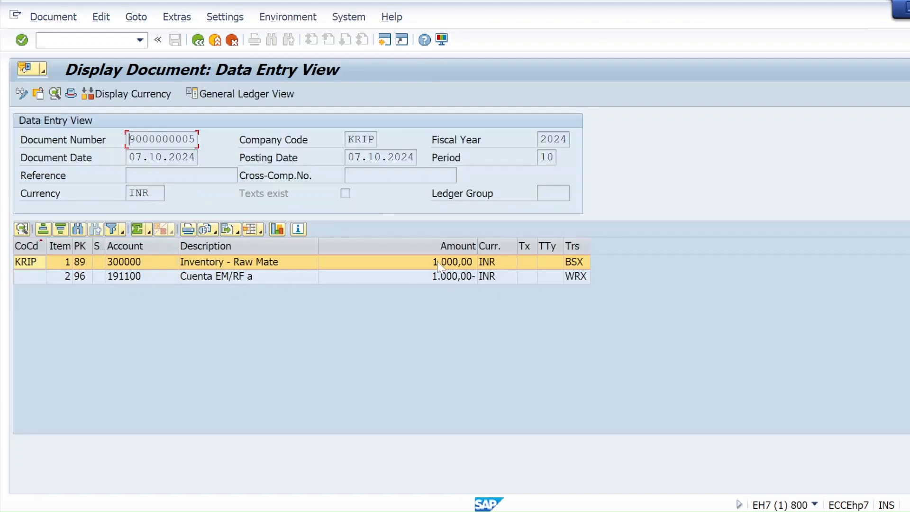
click(197, 44)
click(197, 44)
Exit the SAP session with /nex and minimize the Notepad and Word windows to reach SAP Logon.
click(80, 40)
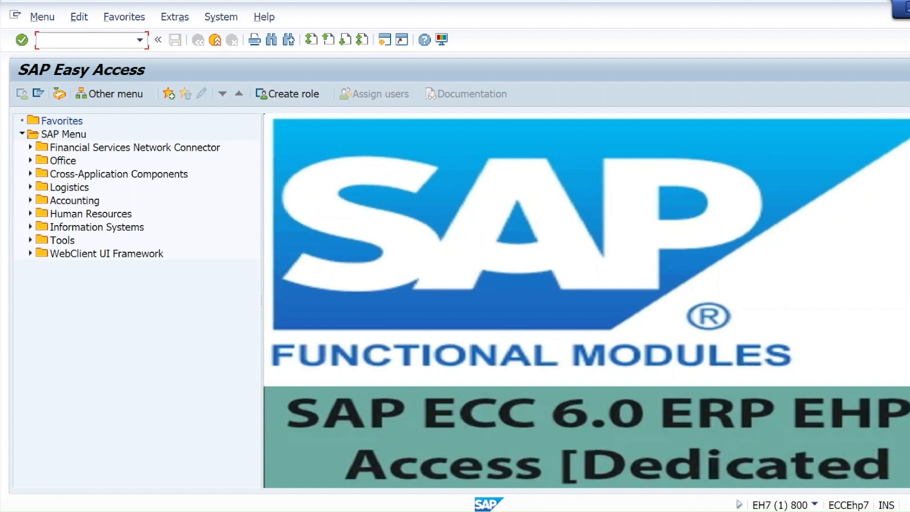
text(/nex)
key(alt+Tab)
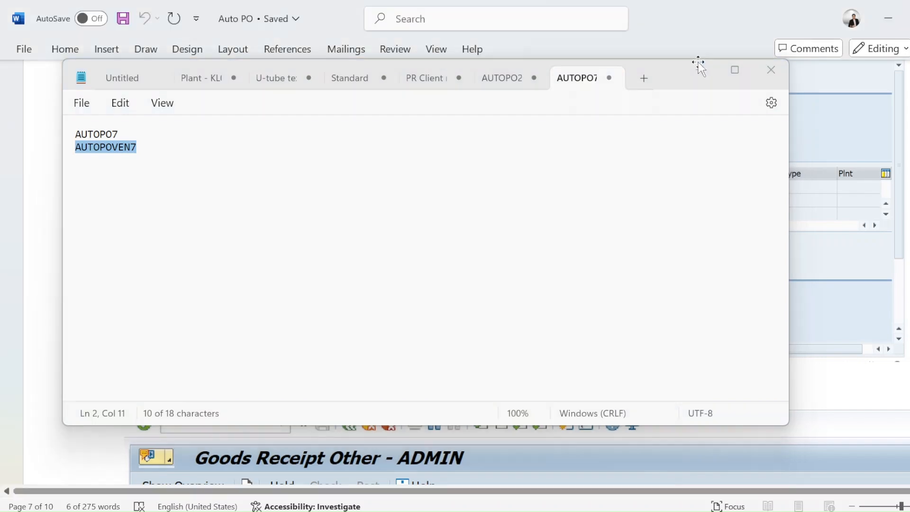
click(698, 69)
click(888, 18)
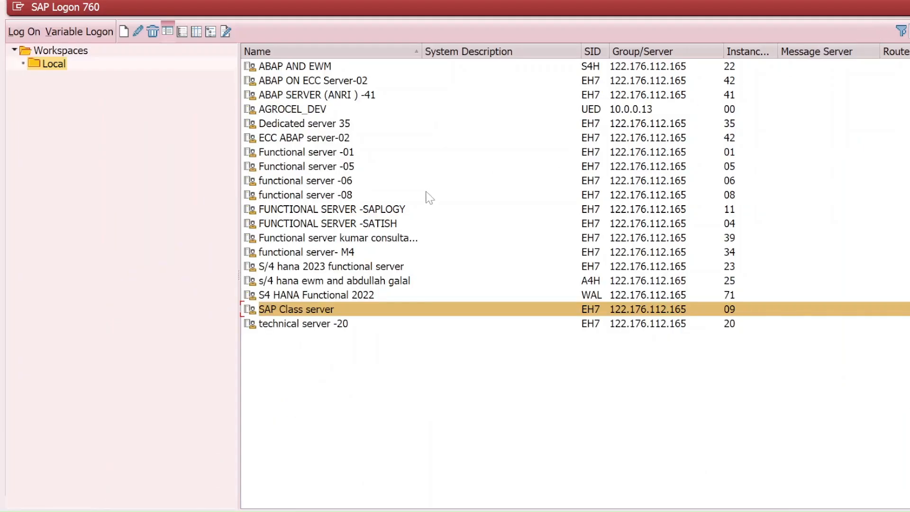
Open the S/4 hana 2023 functional server connection and log on to client 400 with the user name and password.
double_click(303, 268)
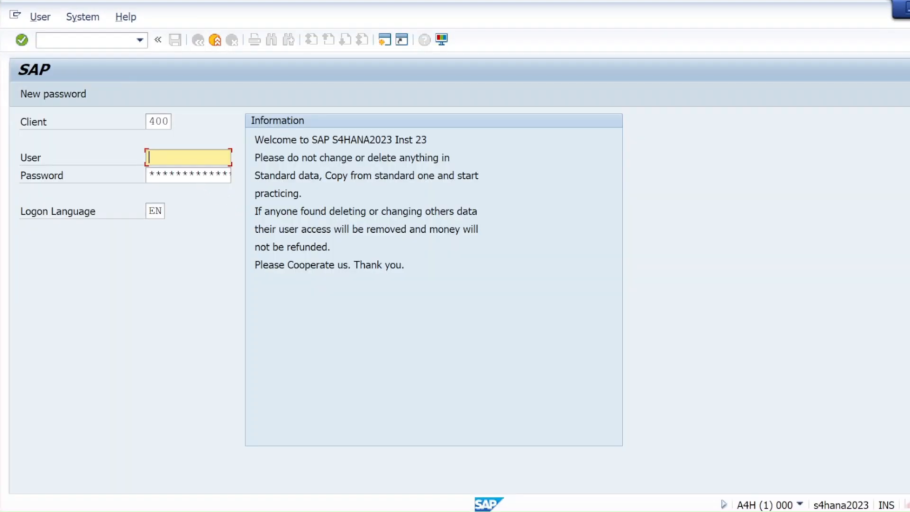
click(185, 158)
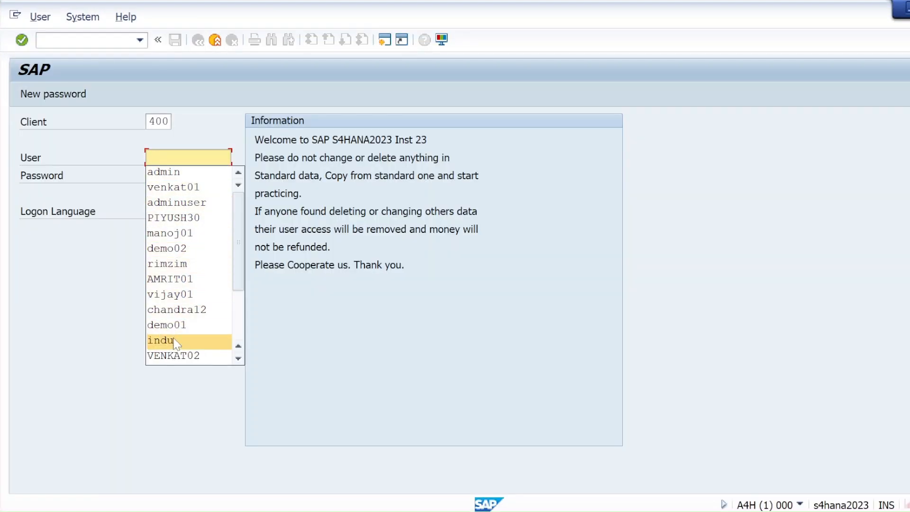
key(Escape)
text(manoj)
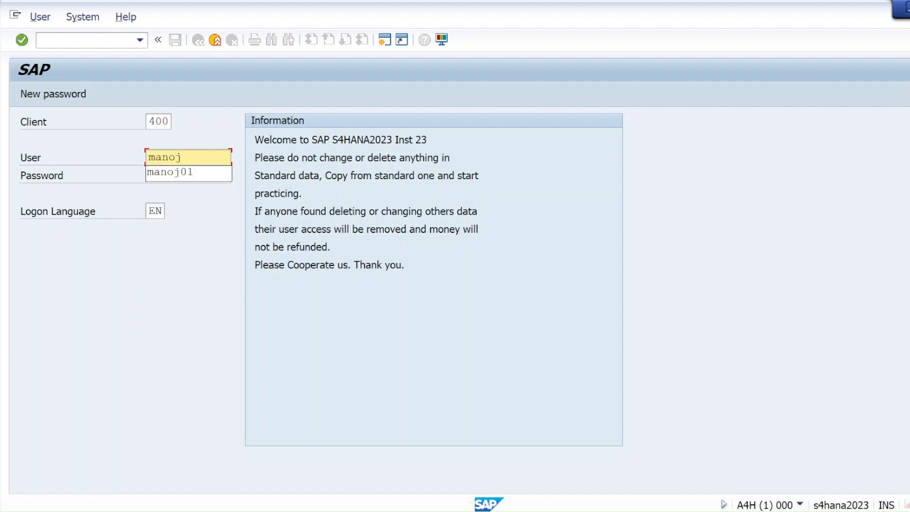
click(177, 178)
click(156, 175)
text(**)
key(Right)
key(Right)
key(Right)
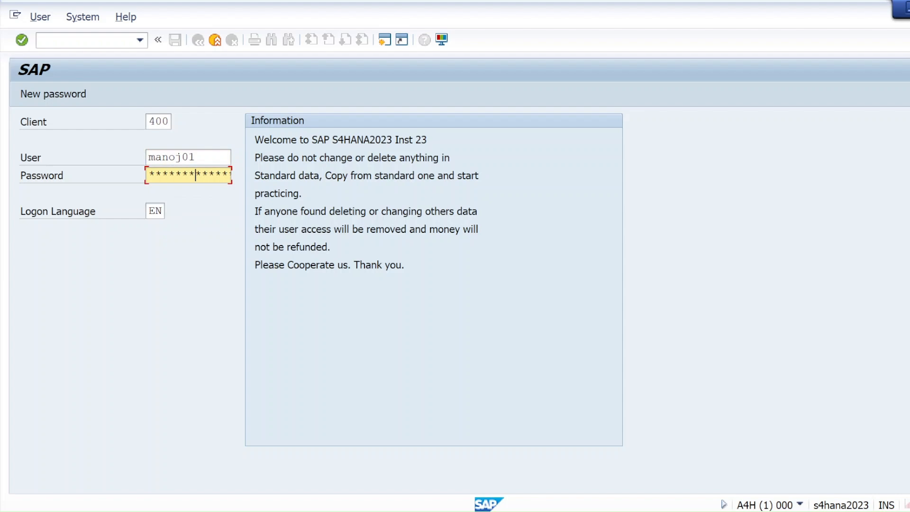
key(Return)
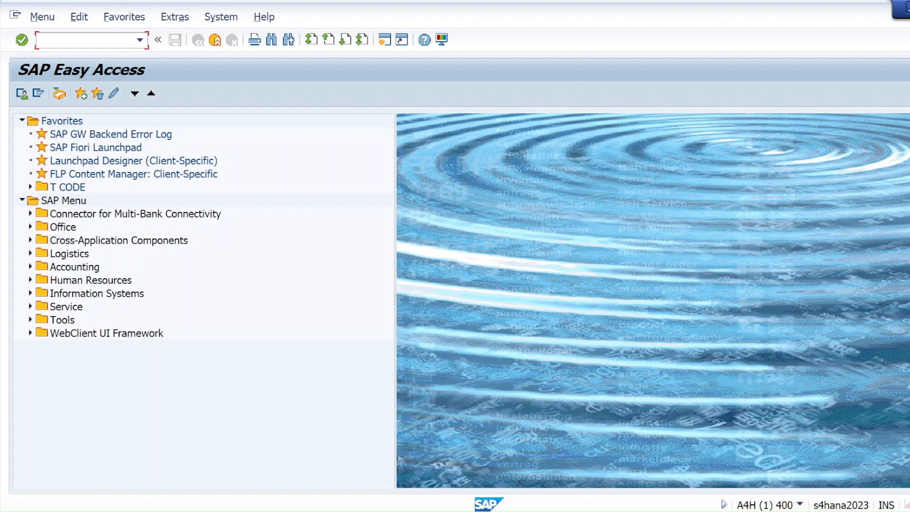
Open the Customizing project execution screen with transaction spro.
text(spro)
key(Return)
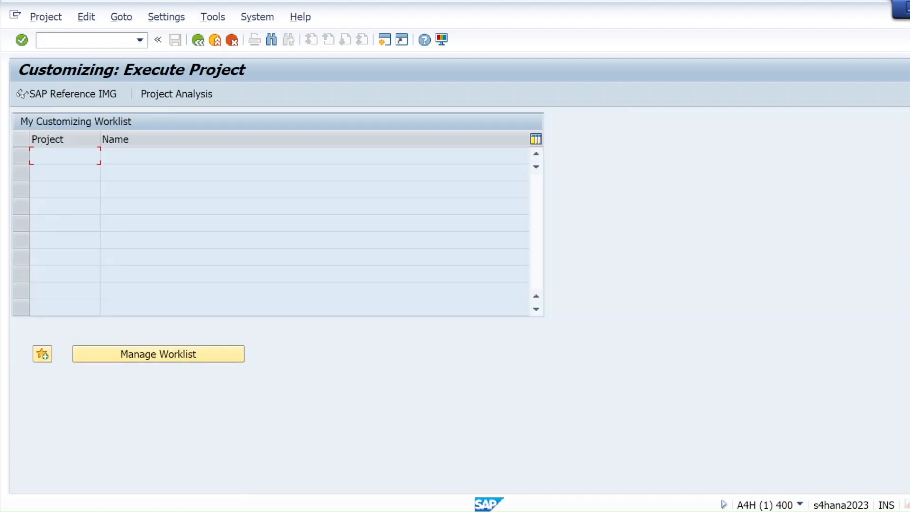
View the standard purchasing organization to plant assignments in the SAP Reference IMG under Enterprise Structure, Assignment, Materials Management, and return to the IMG.
click(78, 94)
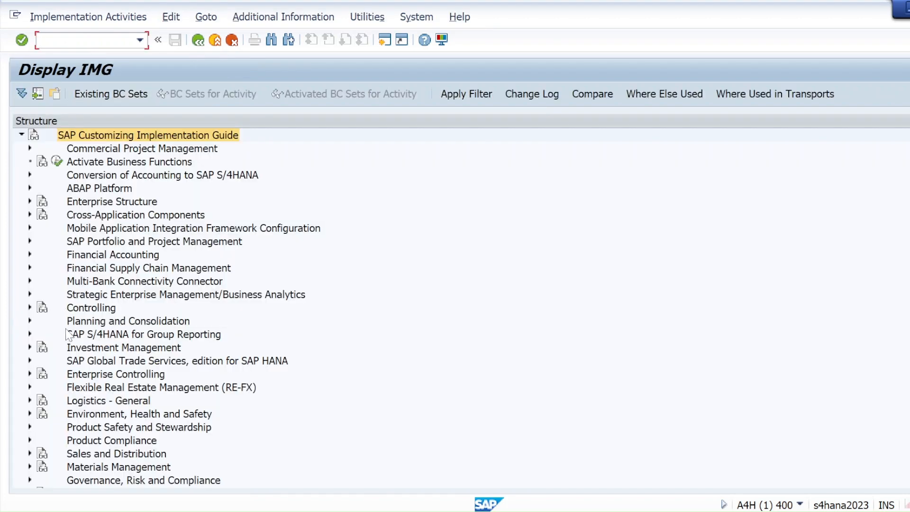
scroll(70, 335, down, 1)
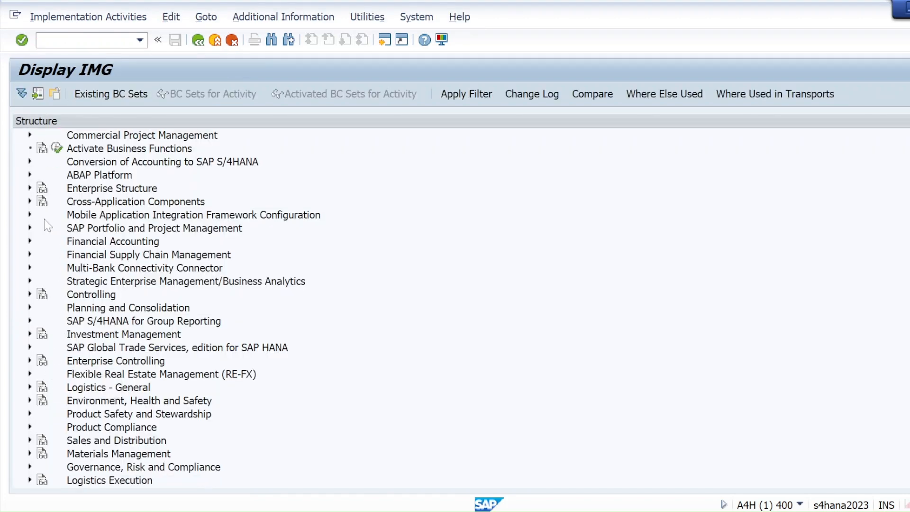
click(30, 188)
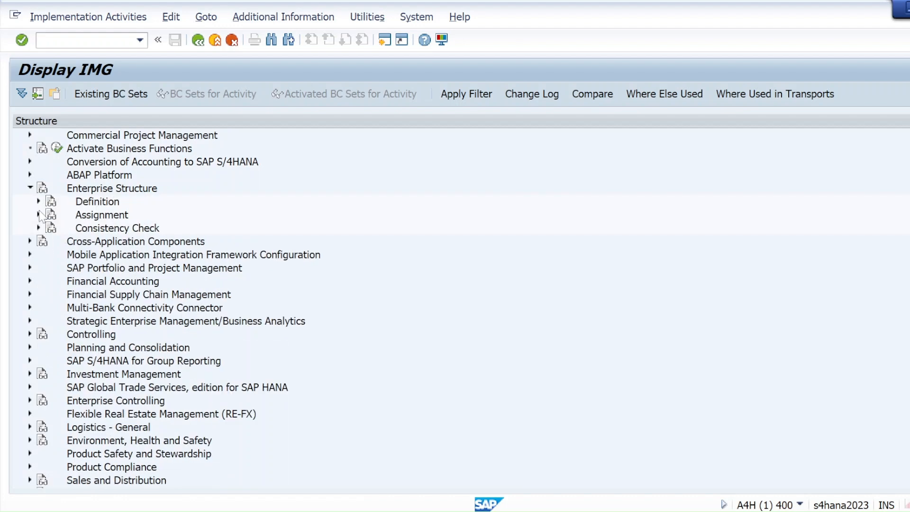
click(39, 214)
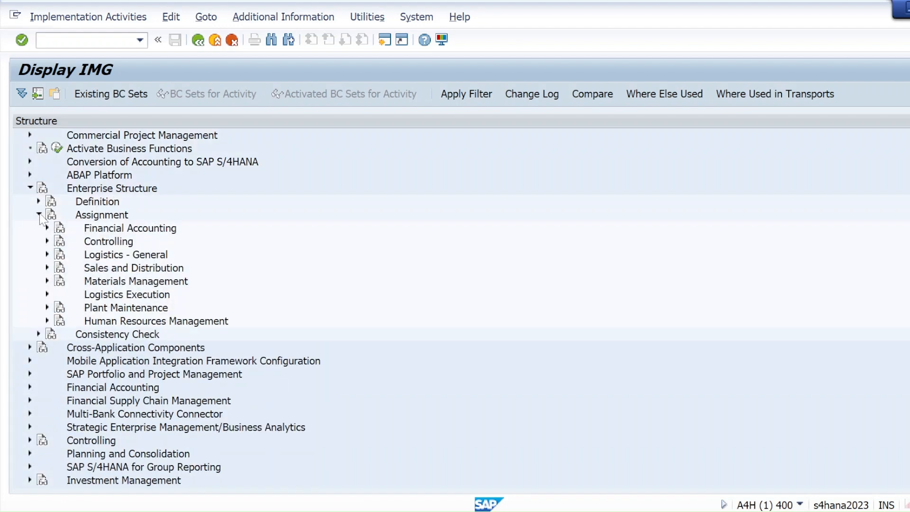
click(47, 280)
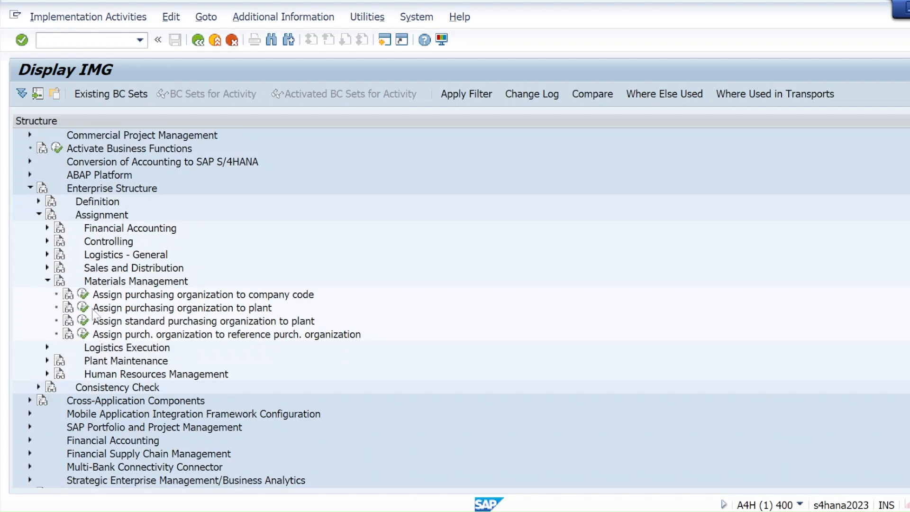
click(83, 321)
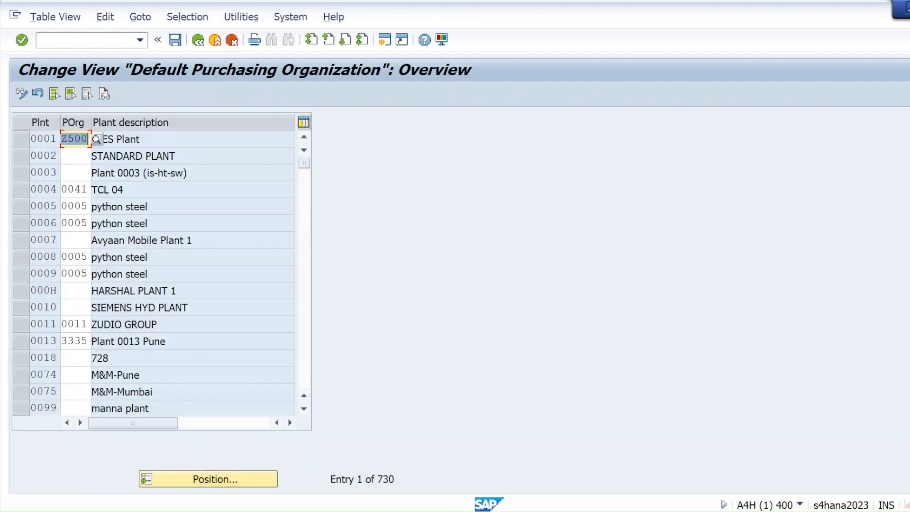
click(198, 41)
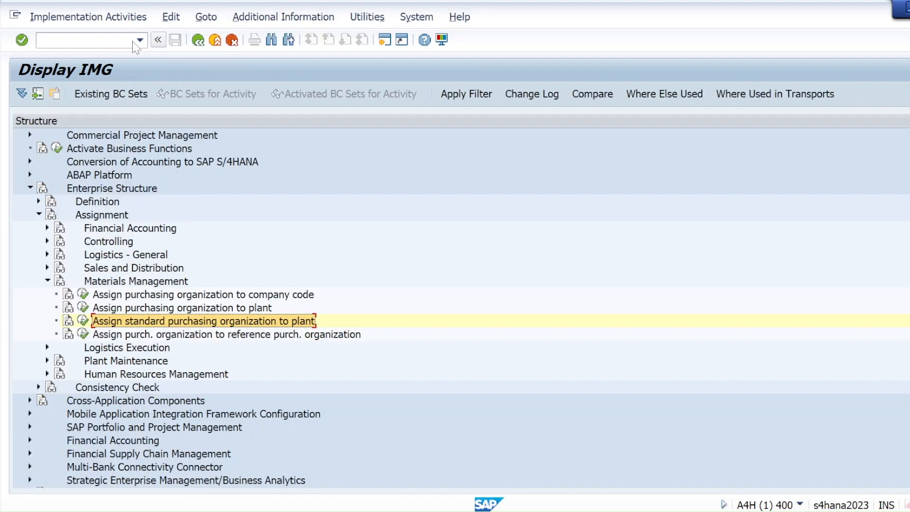
Open the Create Material initial screen with transaction /nmm01.
text(/n)
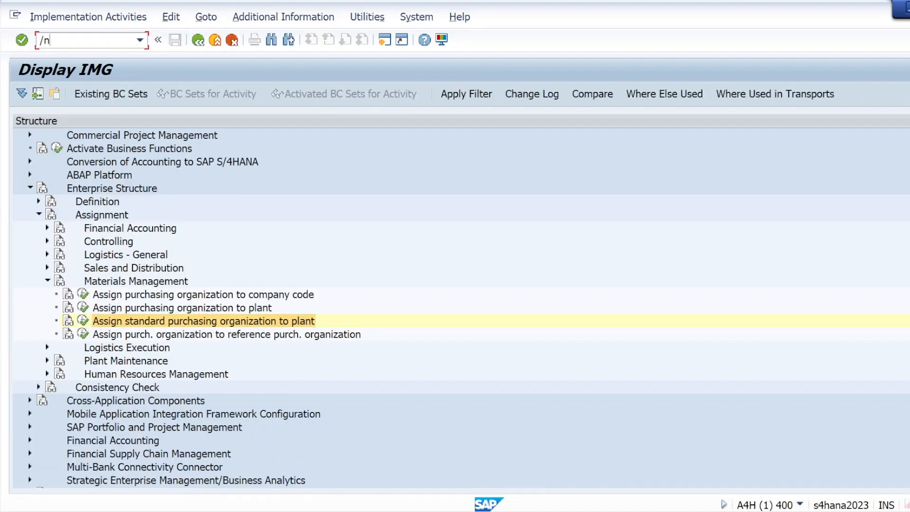
text(mm01)
key(Return)
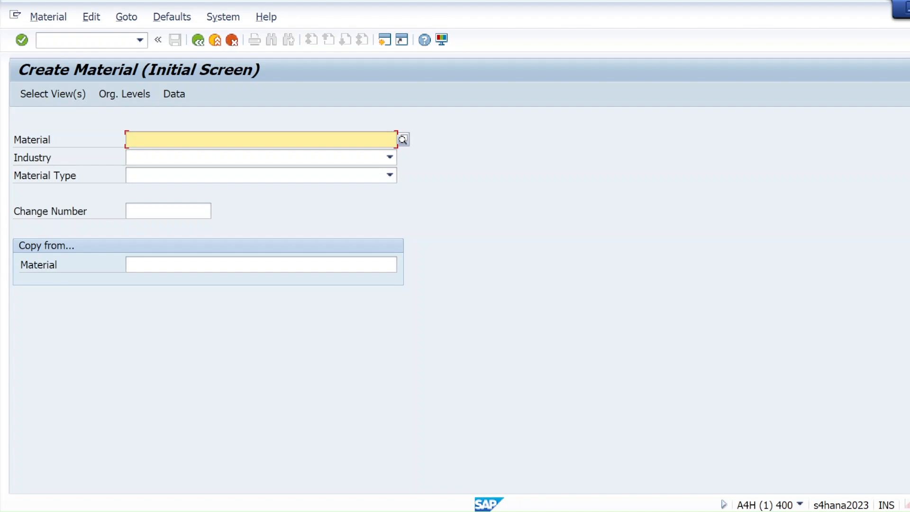
Exit the SAP session with /nex and put the SAP Logon window away to reach the desktop.
click(84, 40)
text(/nex)
key(Return)
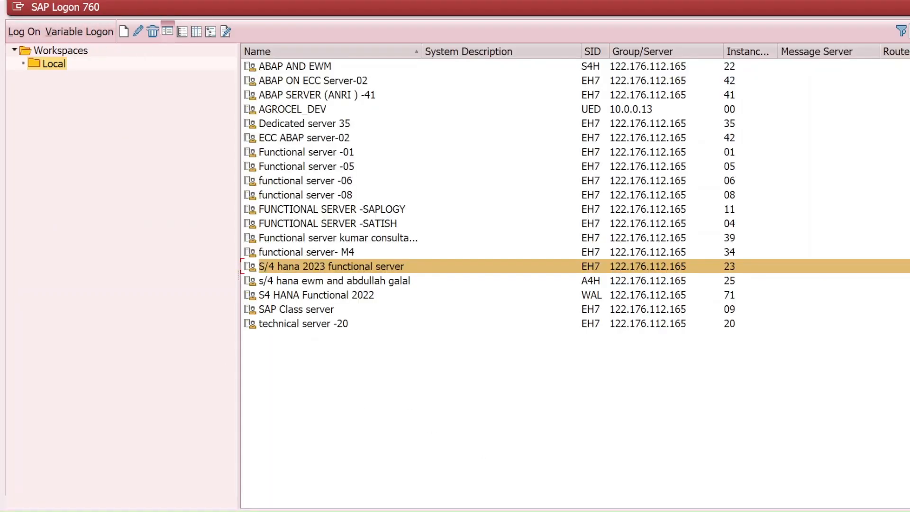
click(907, 6)
click(595, 510)
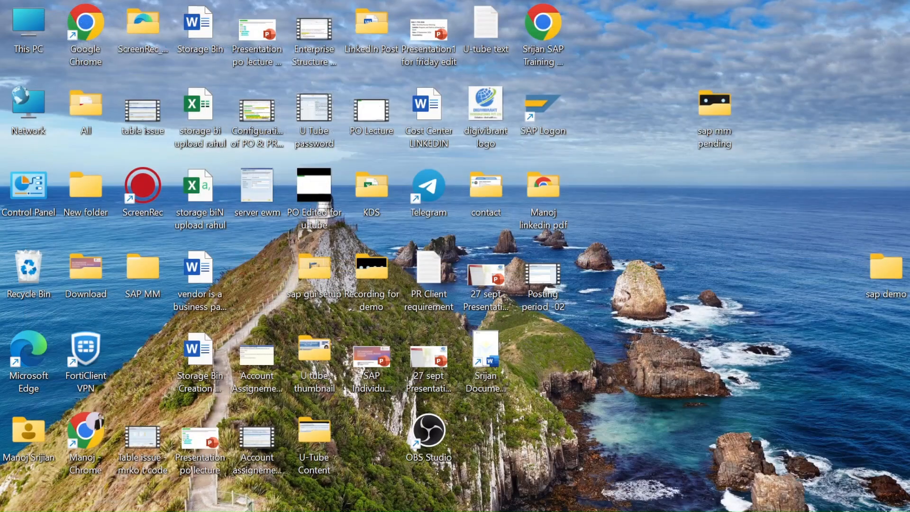
Switch to the Auto PO Word document and review its closing notes, including the Student Dharma section.
click(448, 479)
scroll(360, 327, down, 3)
ctrl+scroll(359, 327, up, 3)
scroll(359, 327, down, 8)
drag(133, 213, 790, 213)
drag(133, 247, 798, 246)
scroll(455, 275, down, 3)
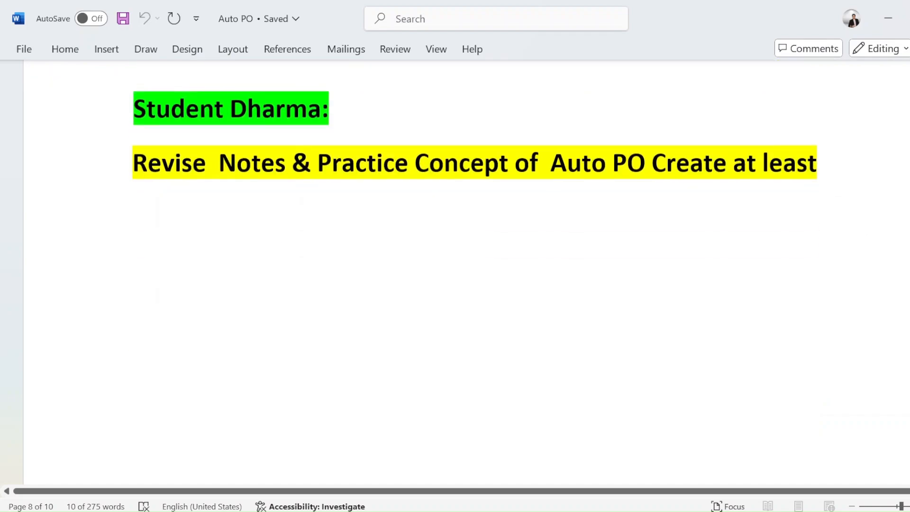
Look back through the configuration notes to the Auto PO title page, and bring up the AUTOPO7 Notepad note before minimizing it.
scroll(370, 282, up, 15)
scroll(371, 282, up, 15)
scroll(372, 284, up, 15)
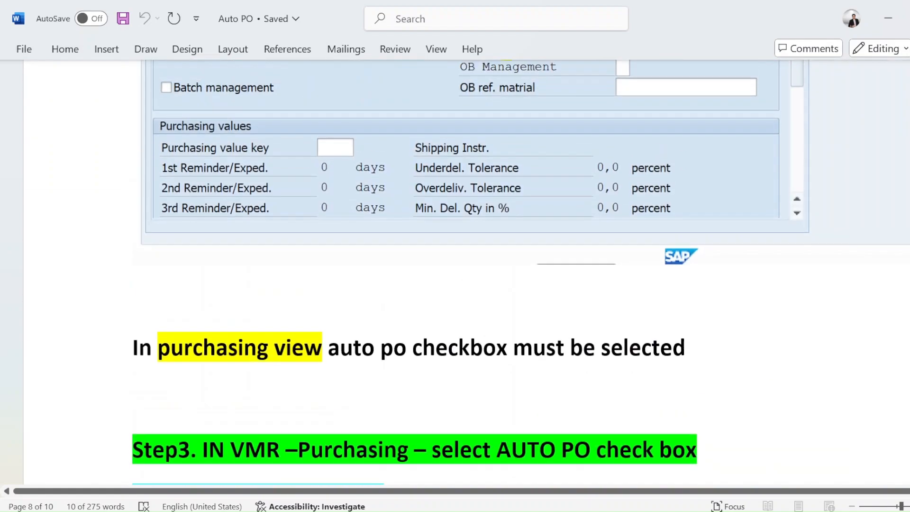
scroll(369, 280, up, 15)
scroll(370, 280, up, 15)
scroll(454, 273, up, 10)
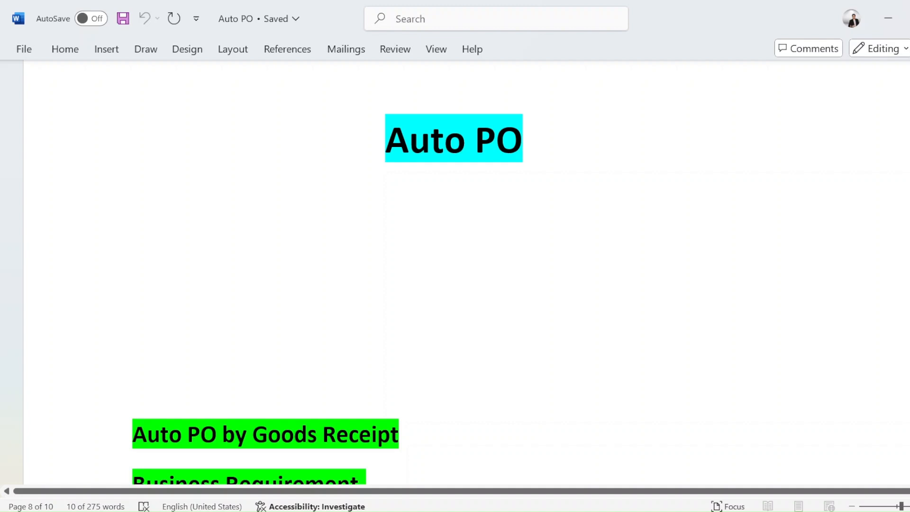
key(alt+Tab)
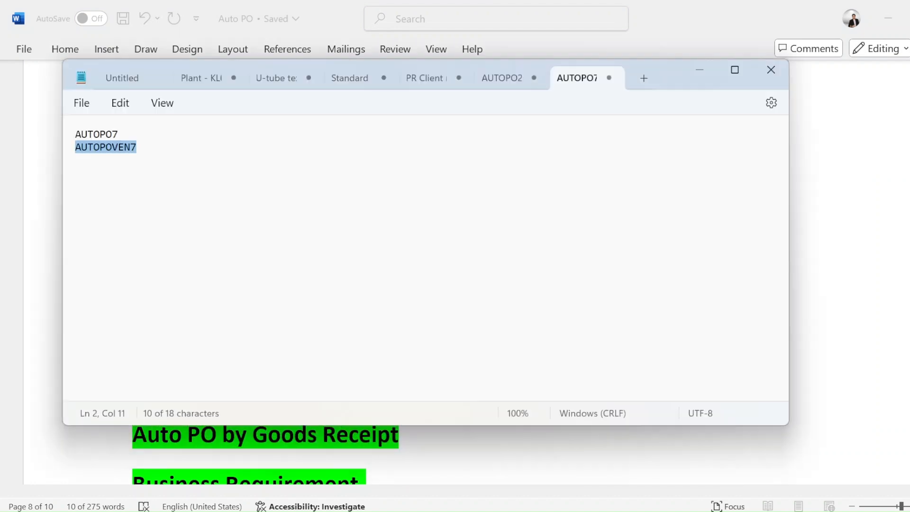
click(700, 70)
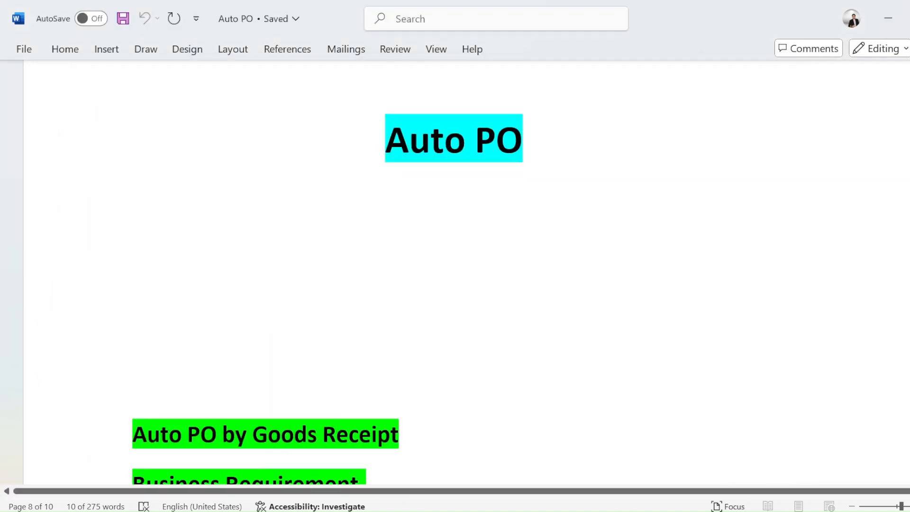